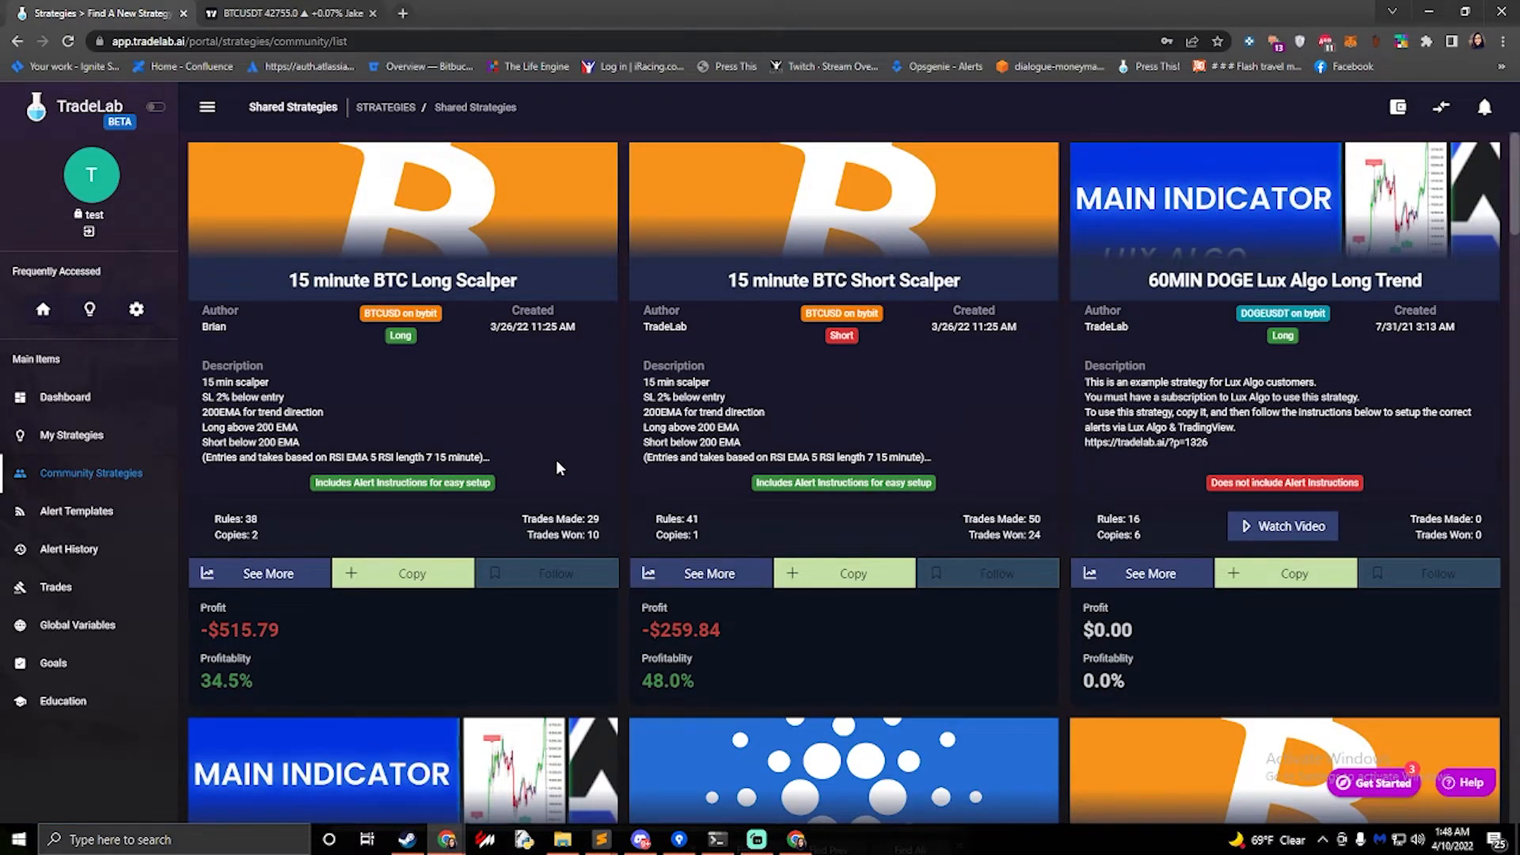
Step: Find the Davidd Tech LONG Template among the community strategies and make an editable copy of it
{"action": "scroll", "coordinate": [557, 467], "scroll_direction": "down", "scroll_amount": 12}
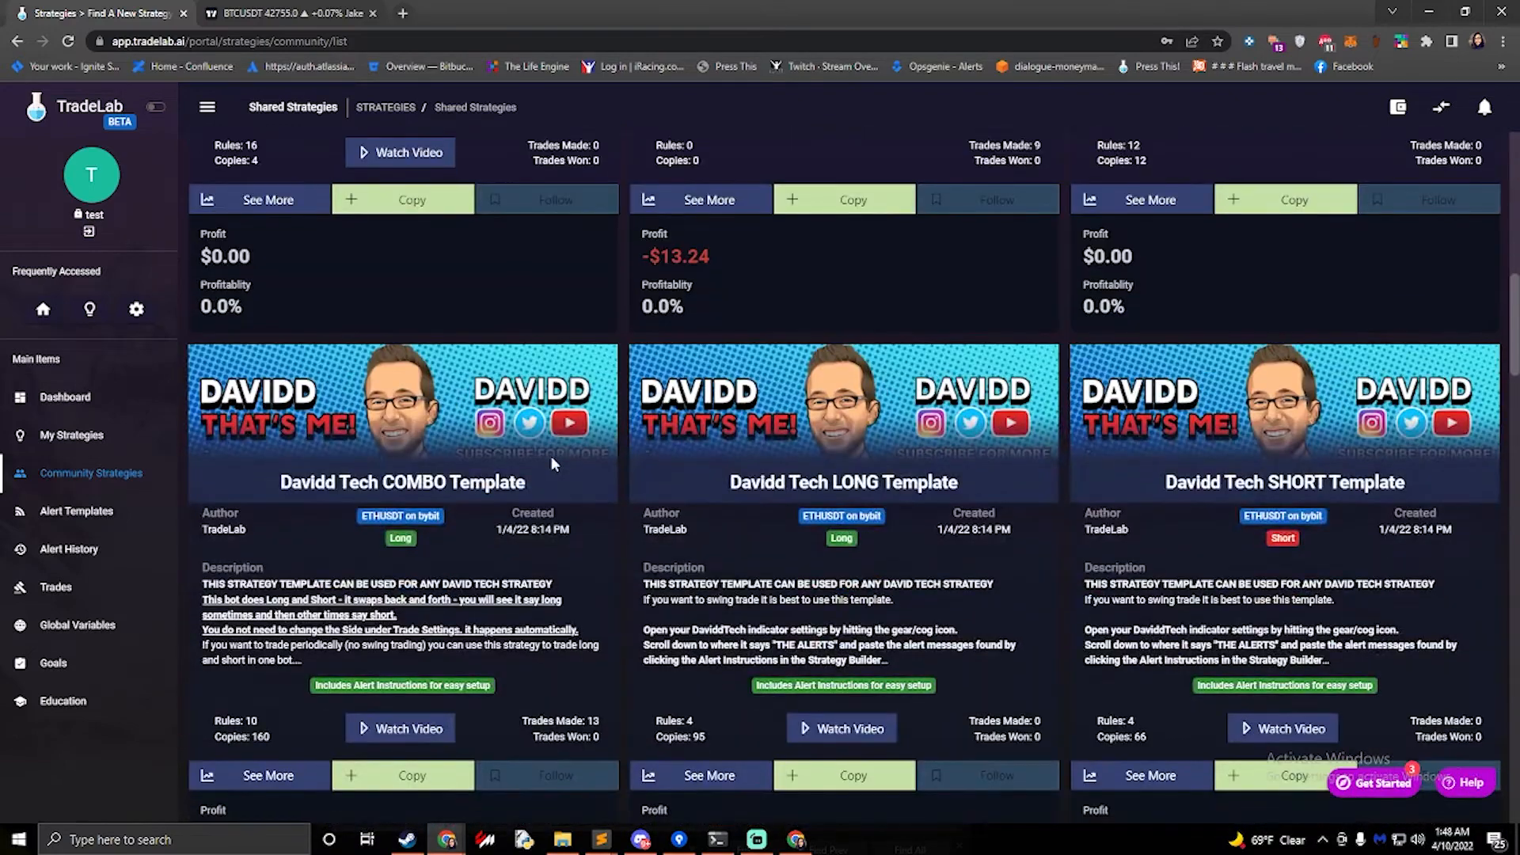
{"action": "scroll", "coordinate": [555, 464], "scroll_direction": "down", "scroll_amount": 1}
{"action": "scroll", "coordinate": [486, 405], "scroll_direction": "down", "scroll_amount": 1}
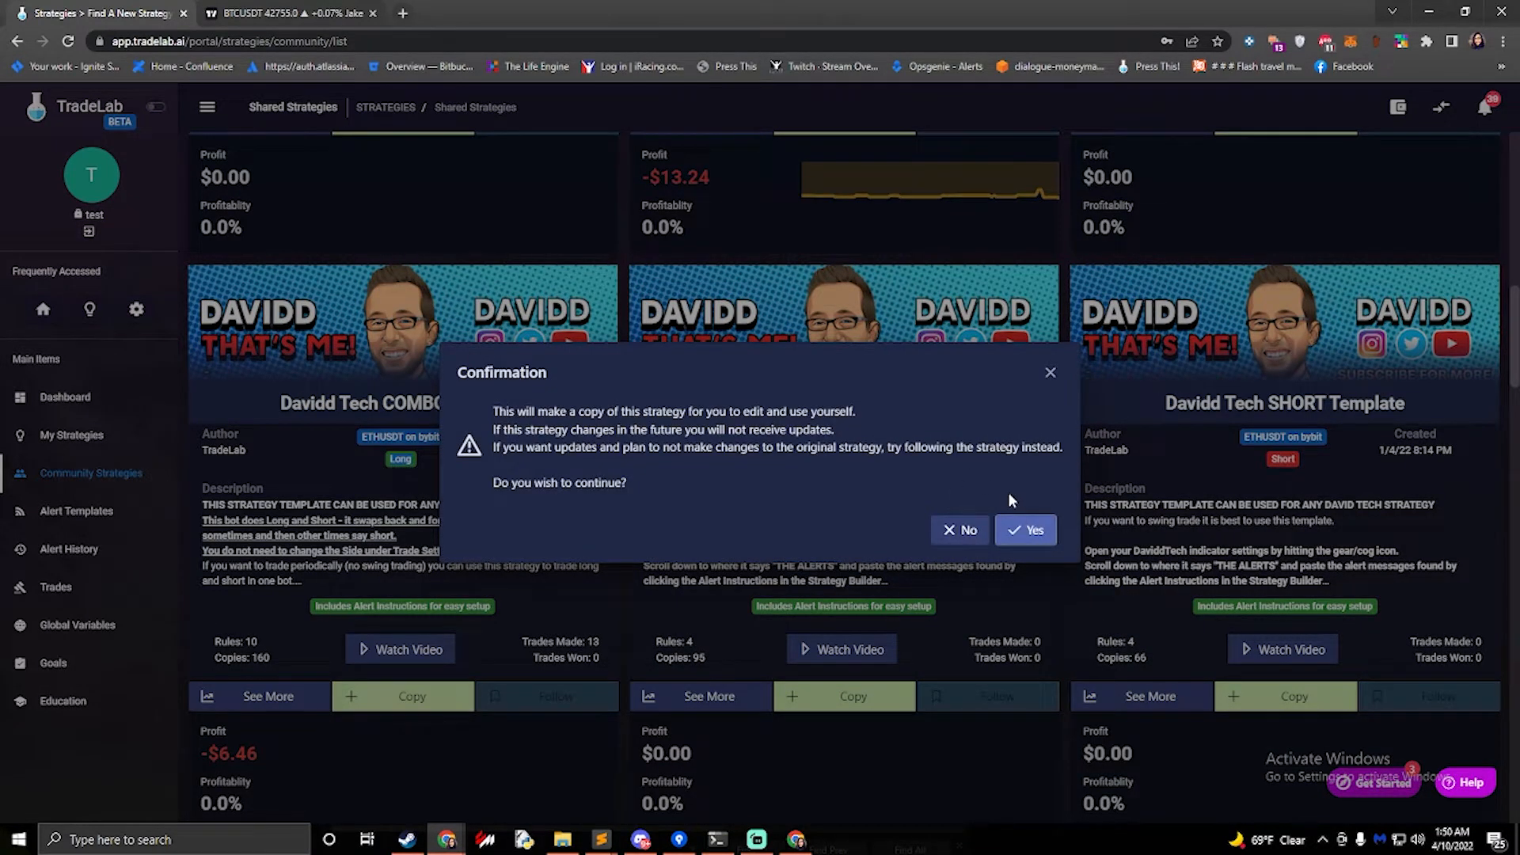
{"action": "key", "text": "Return"}
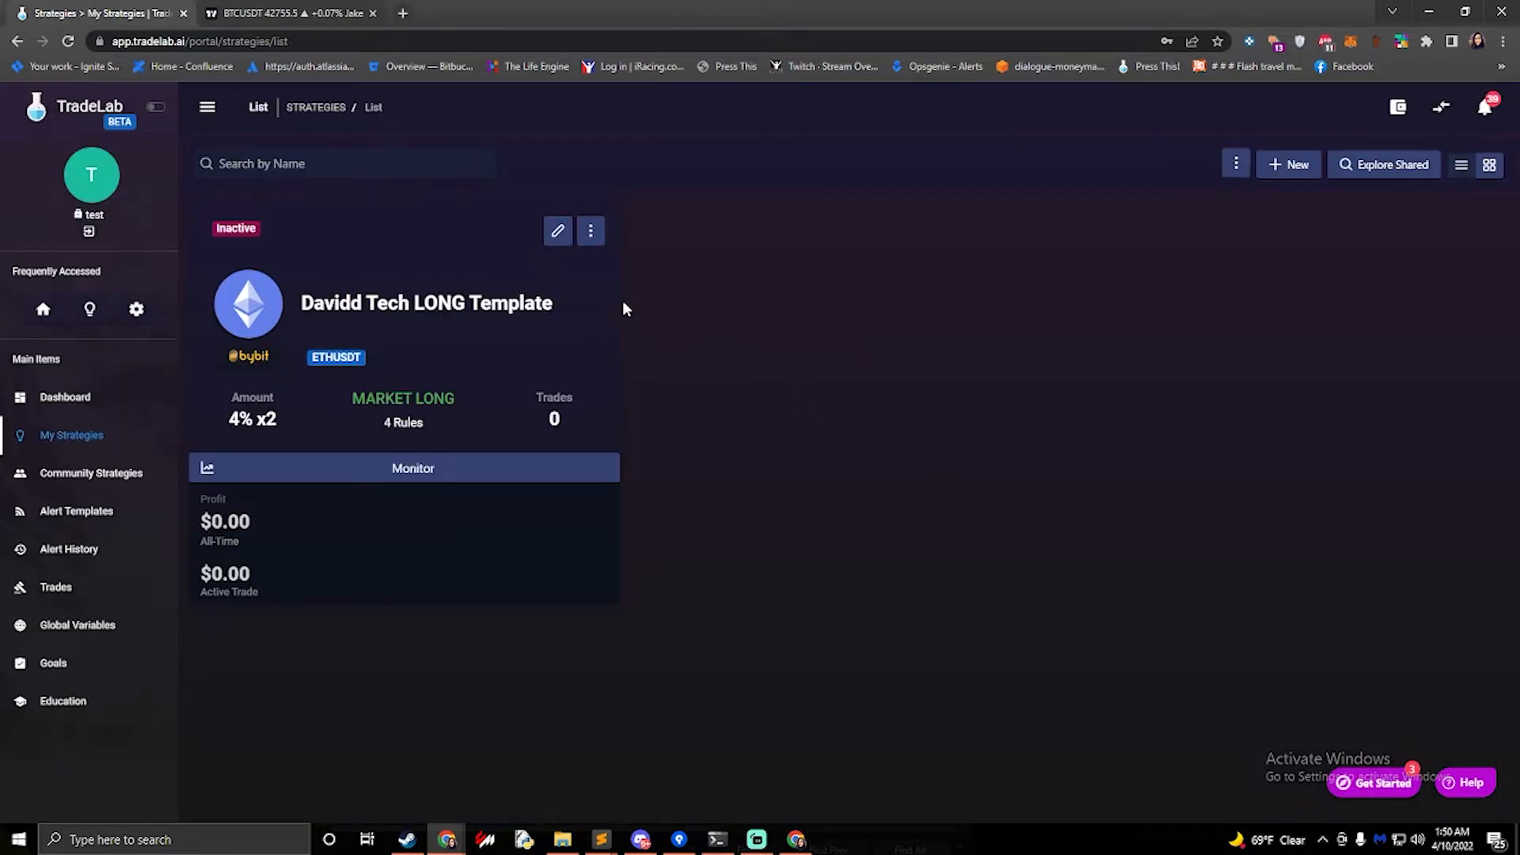
Step: Open the copied Davidd Tech LONG Template for editing and start its guided strategy setup
{"action": "left_click", "coordinate": [557, 234]}
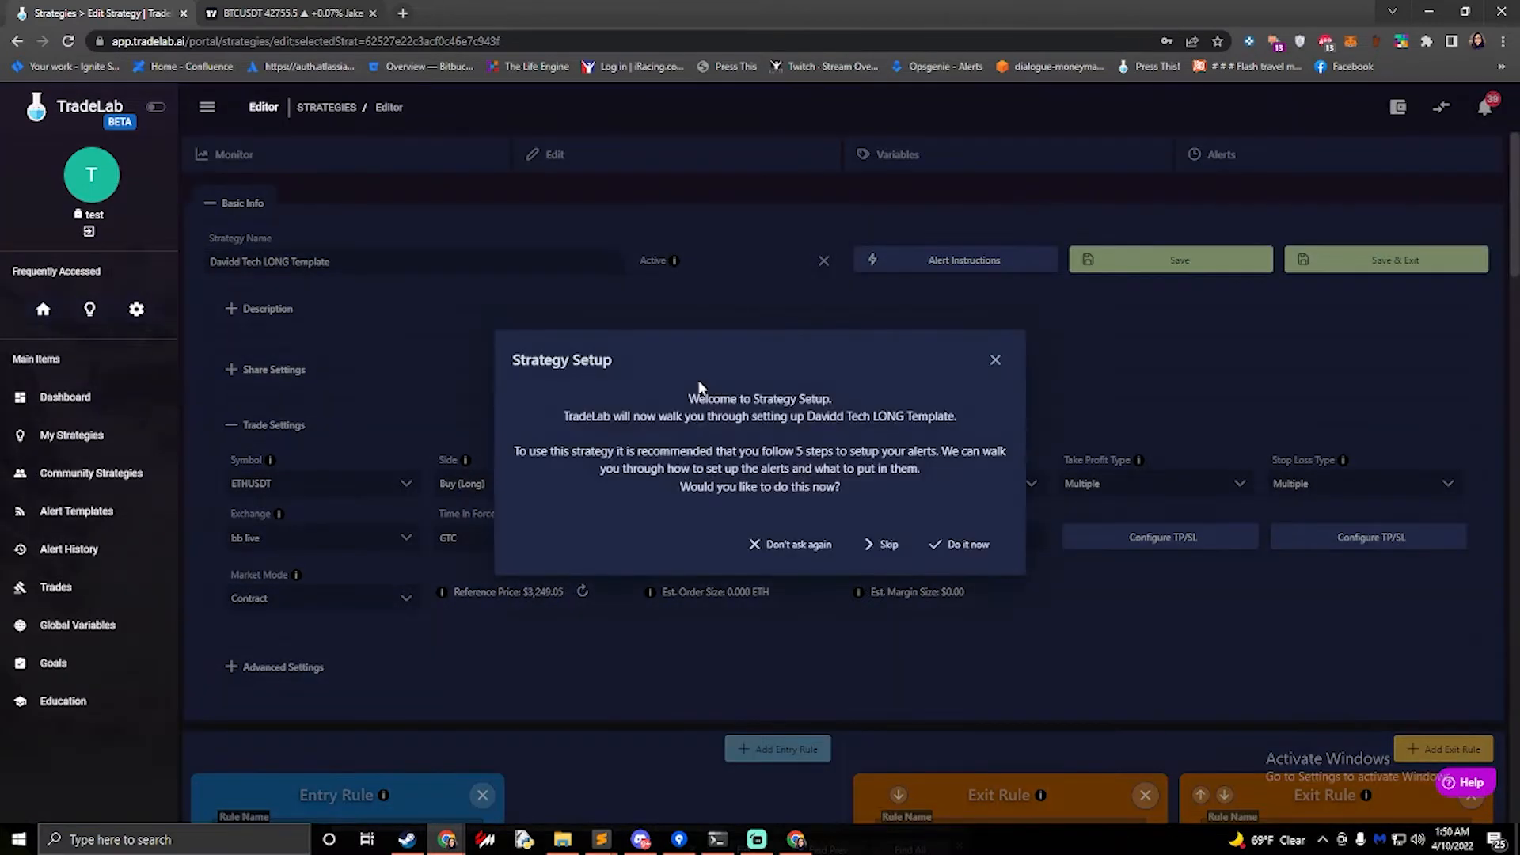
{"action": "left_click_drag", "start_coordinate": [733, 451], "coordinate": [905, 451]}
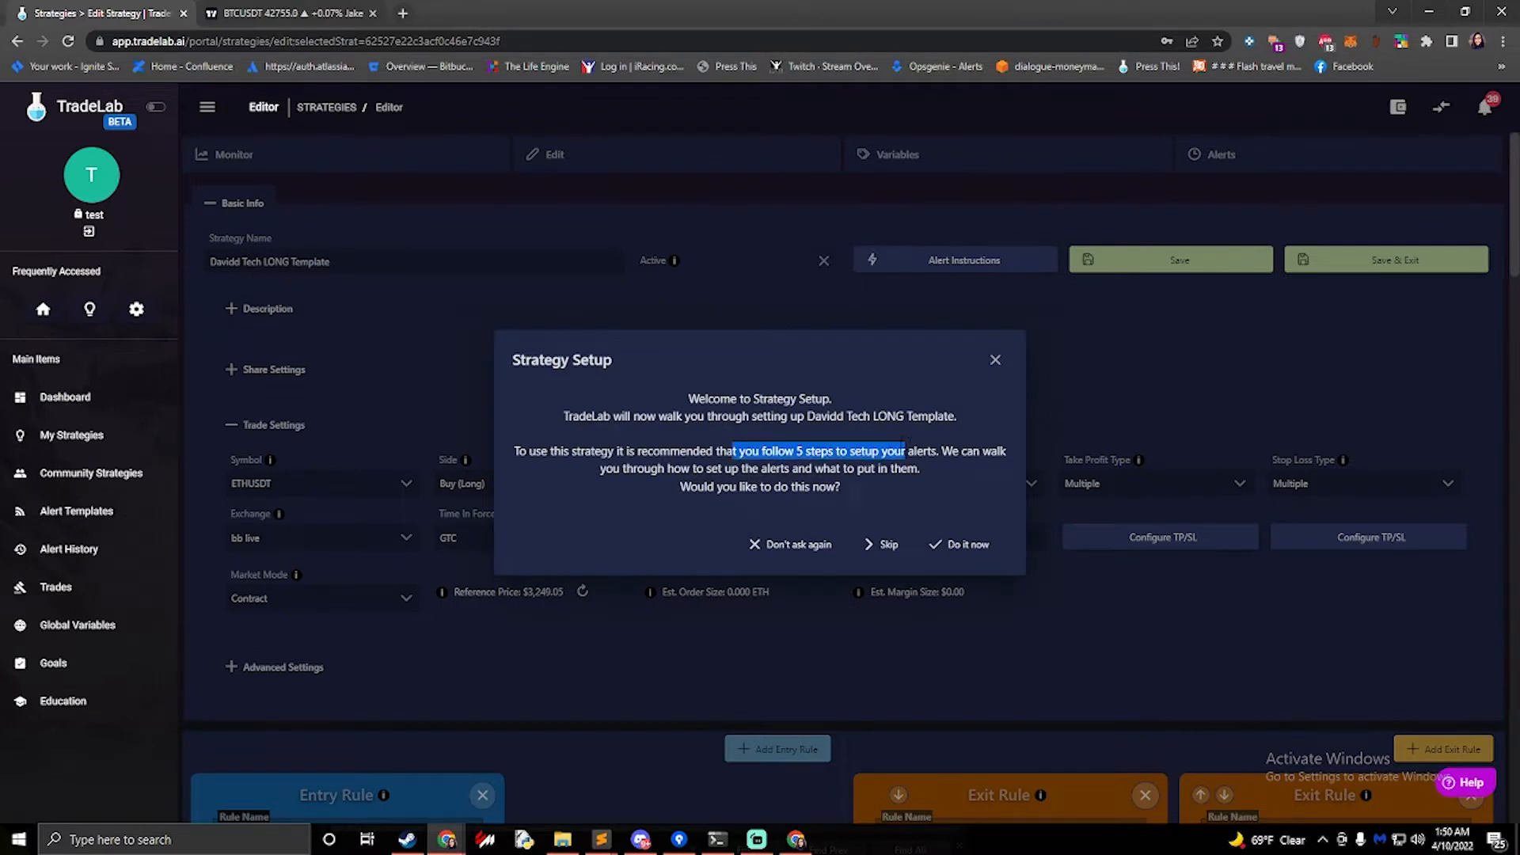
{"action": "left_click", "coordinate": [955, 545]}
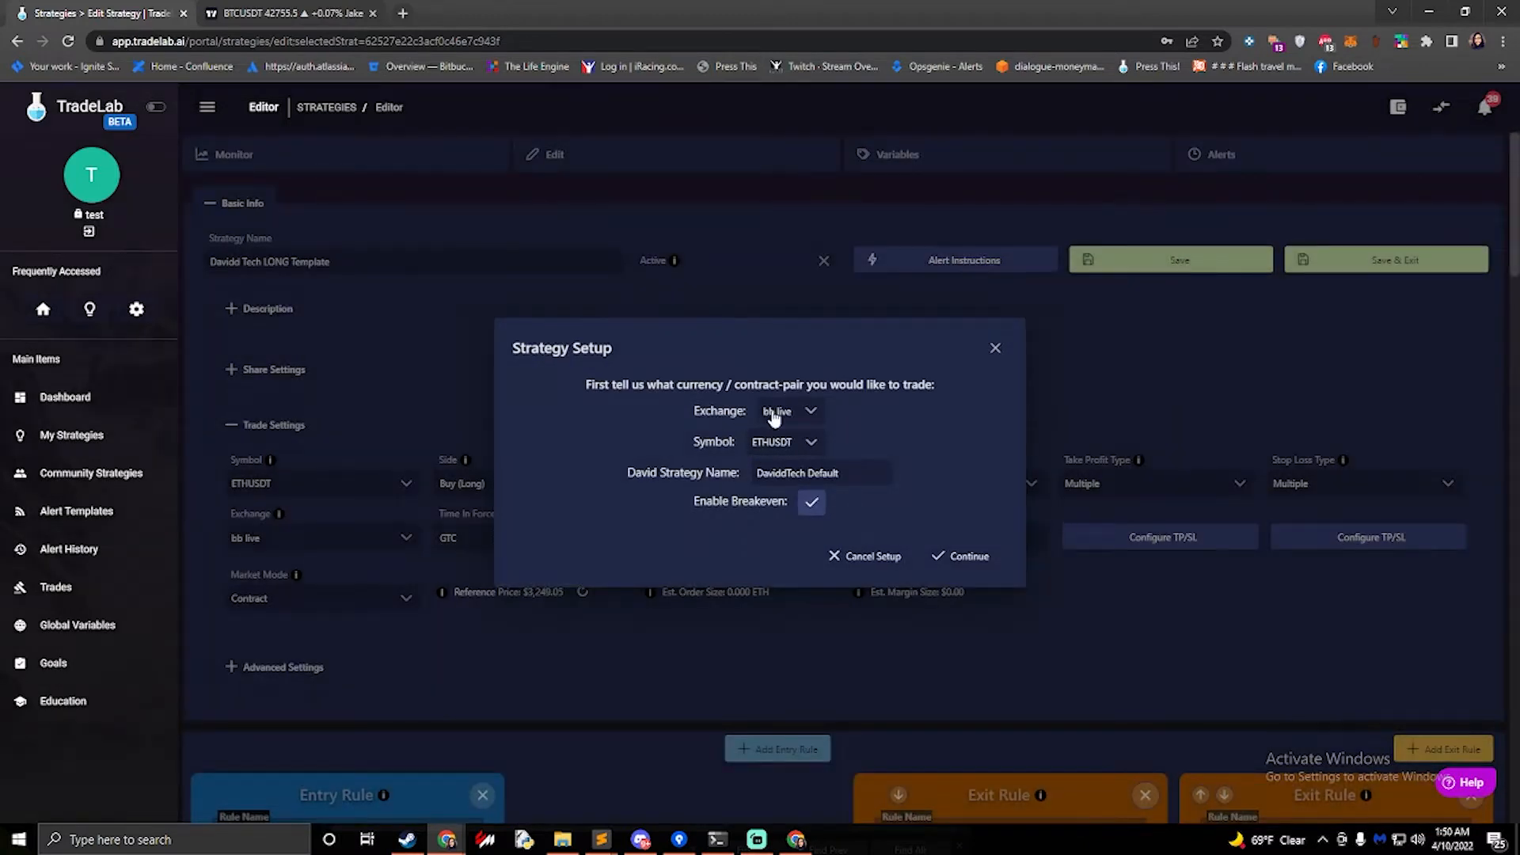
Step: Set the strategy setup's exchange to bb test and its symbol to BTCUSDT
{"action": "left_click", "coordinate": [792, 415]}
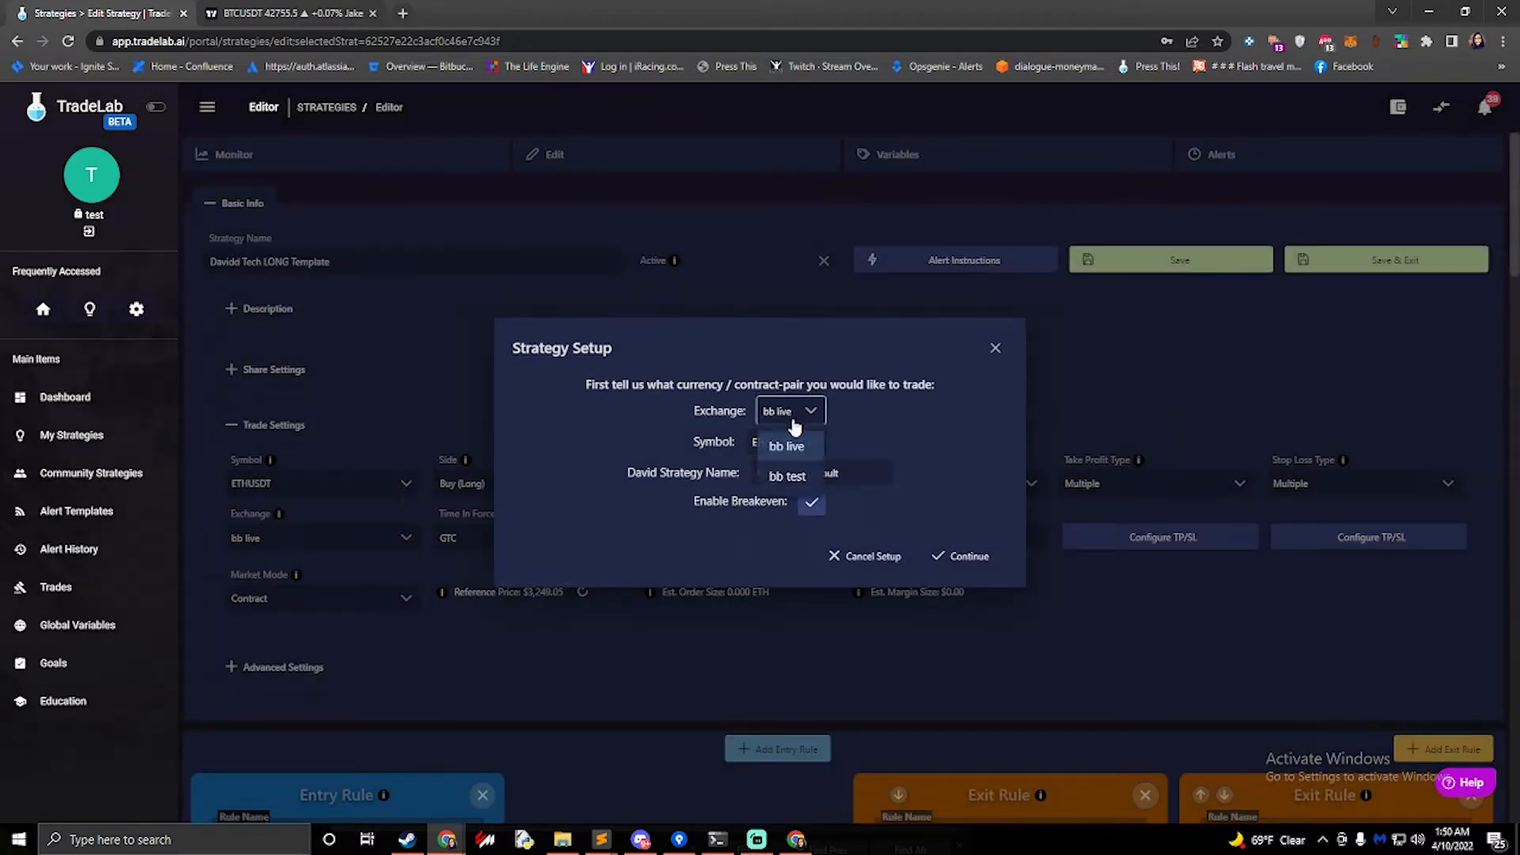
{"action": "left_click", "coordinate": [792, 475]}
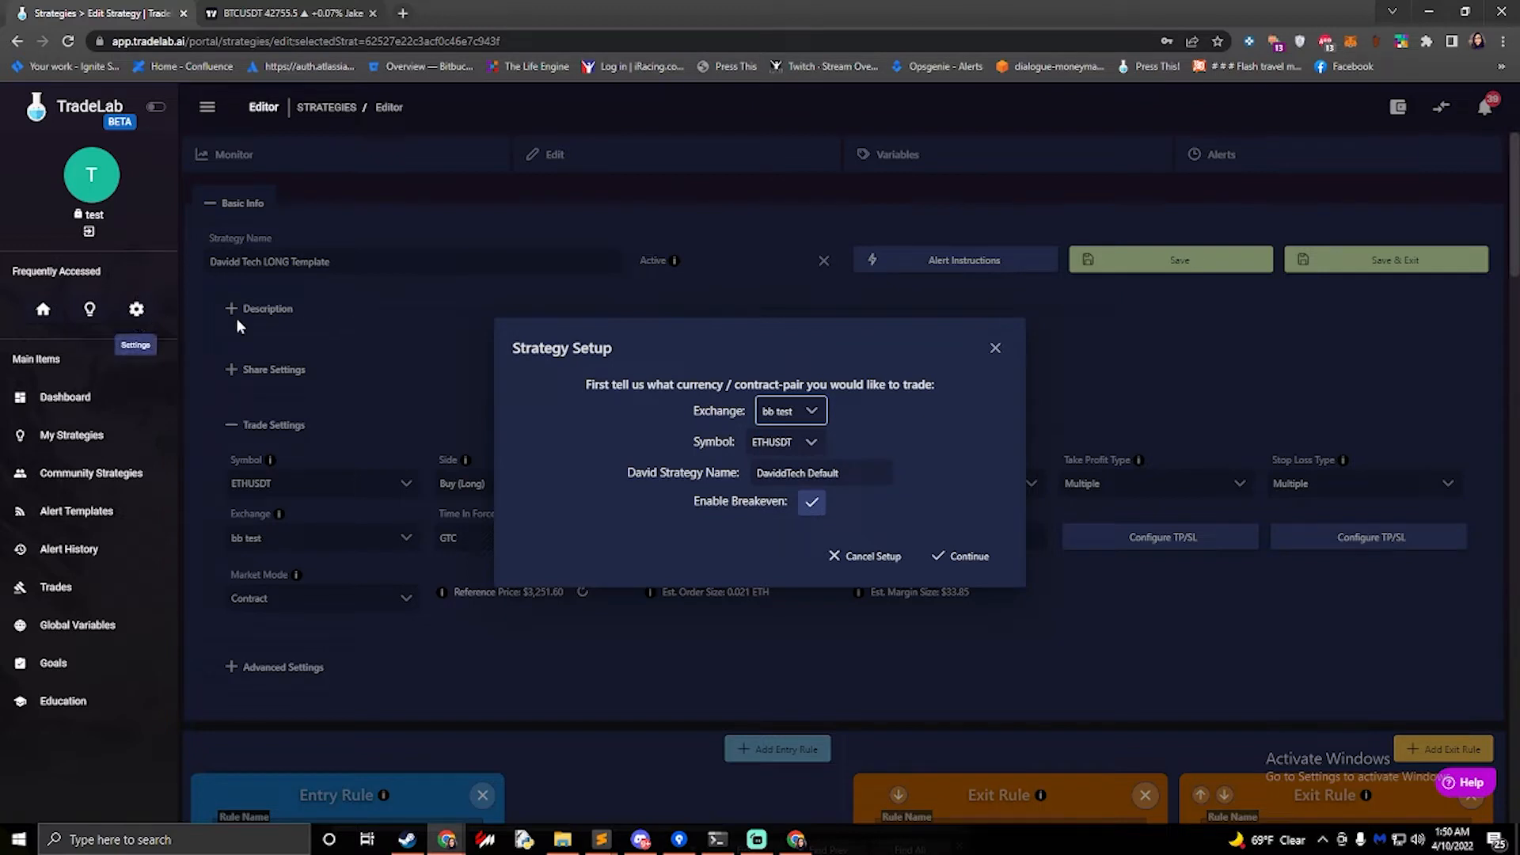
{"action": "left_click", "coordinate": [782, 445]}
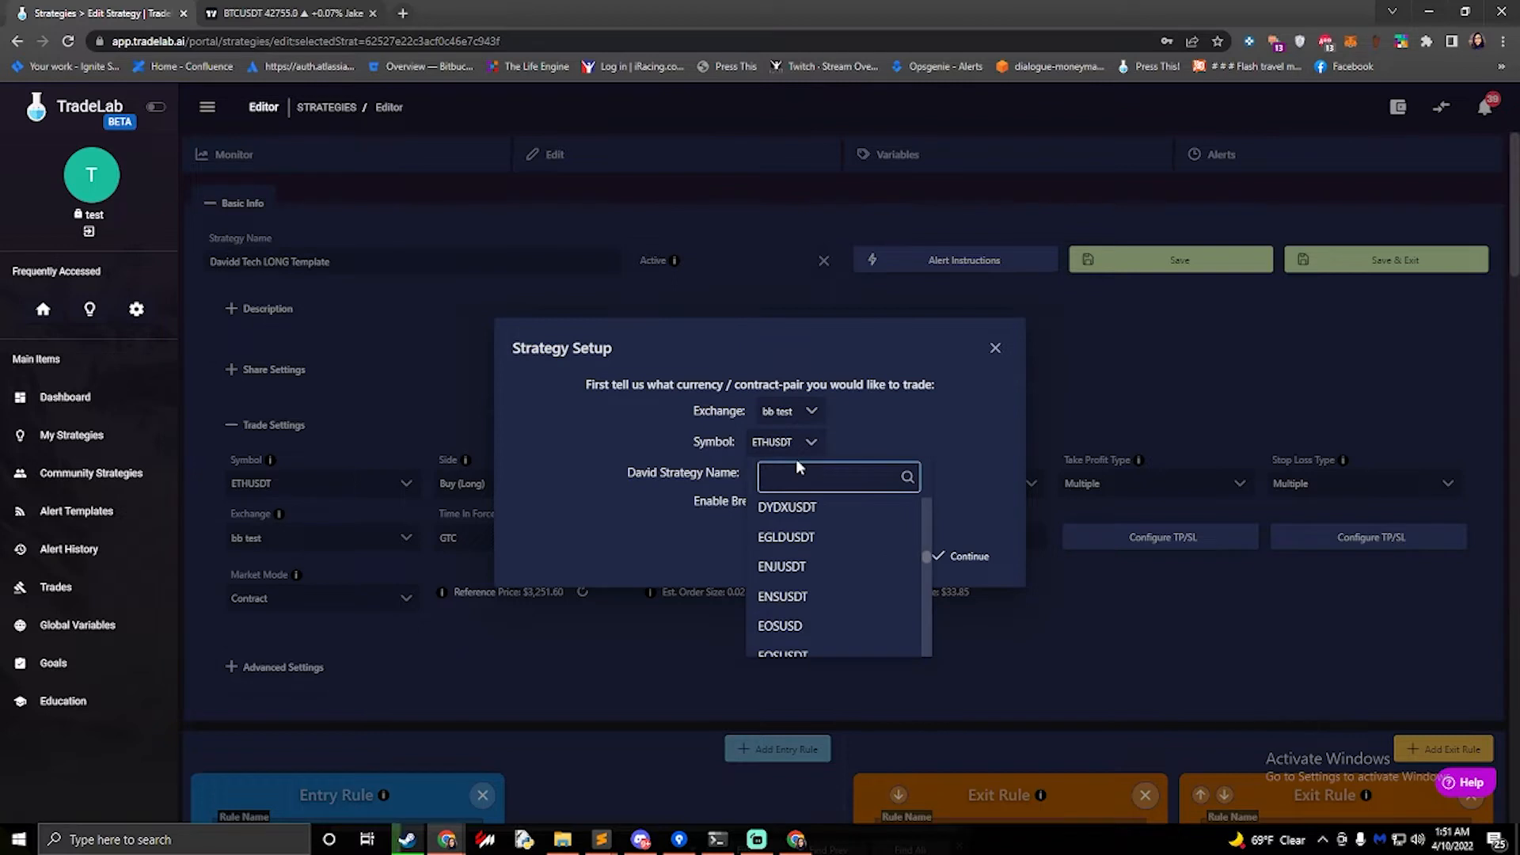
{"action": "type", "text": "btc"}
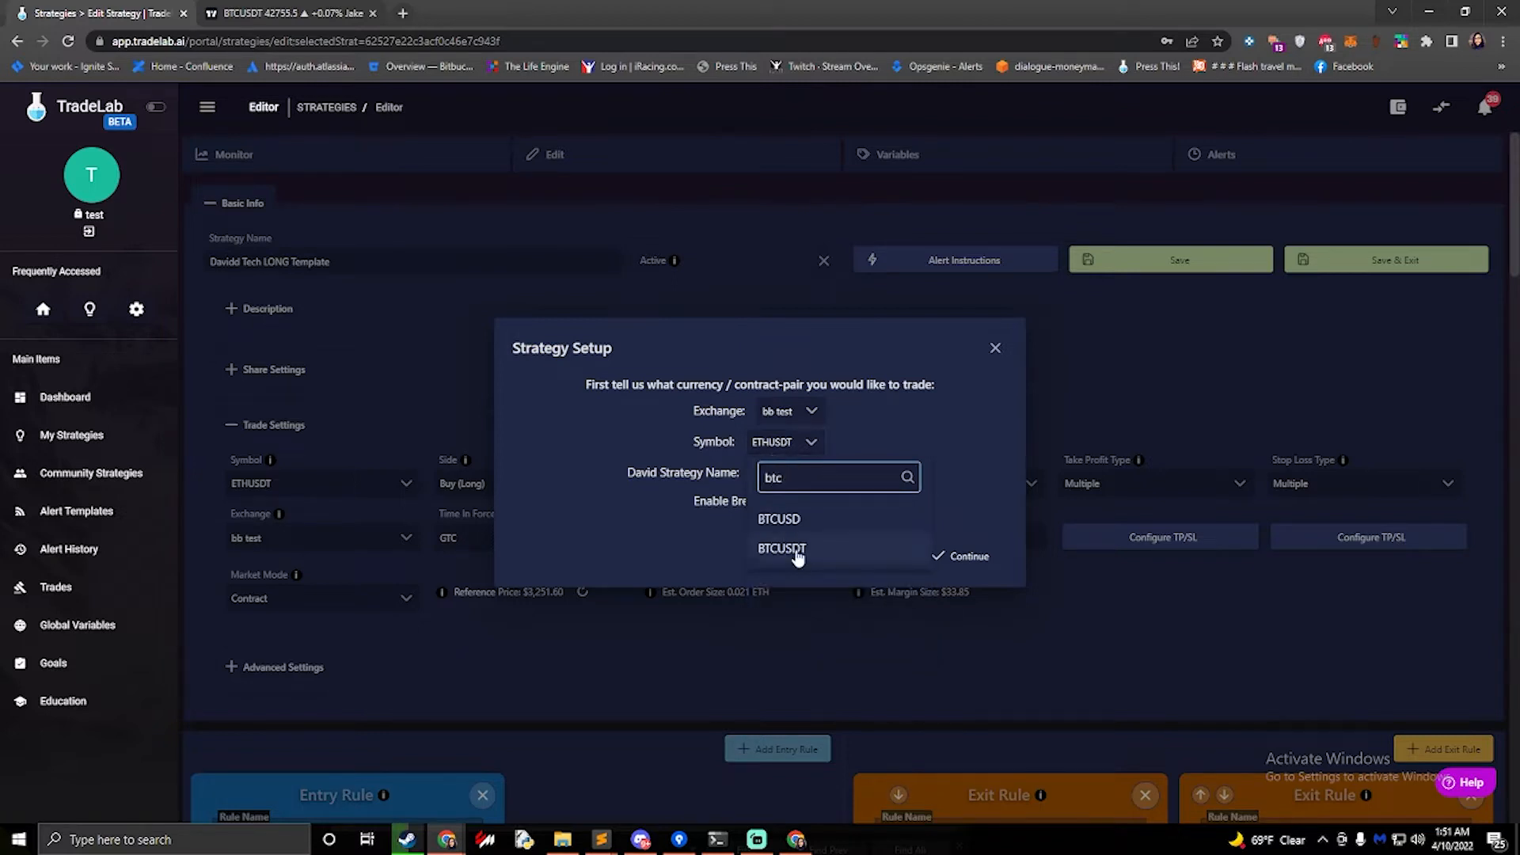
{"action": "left_click", "coordinate": [797, 554]}
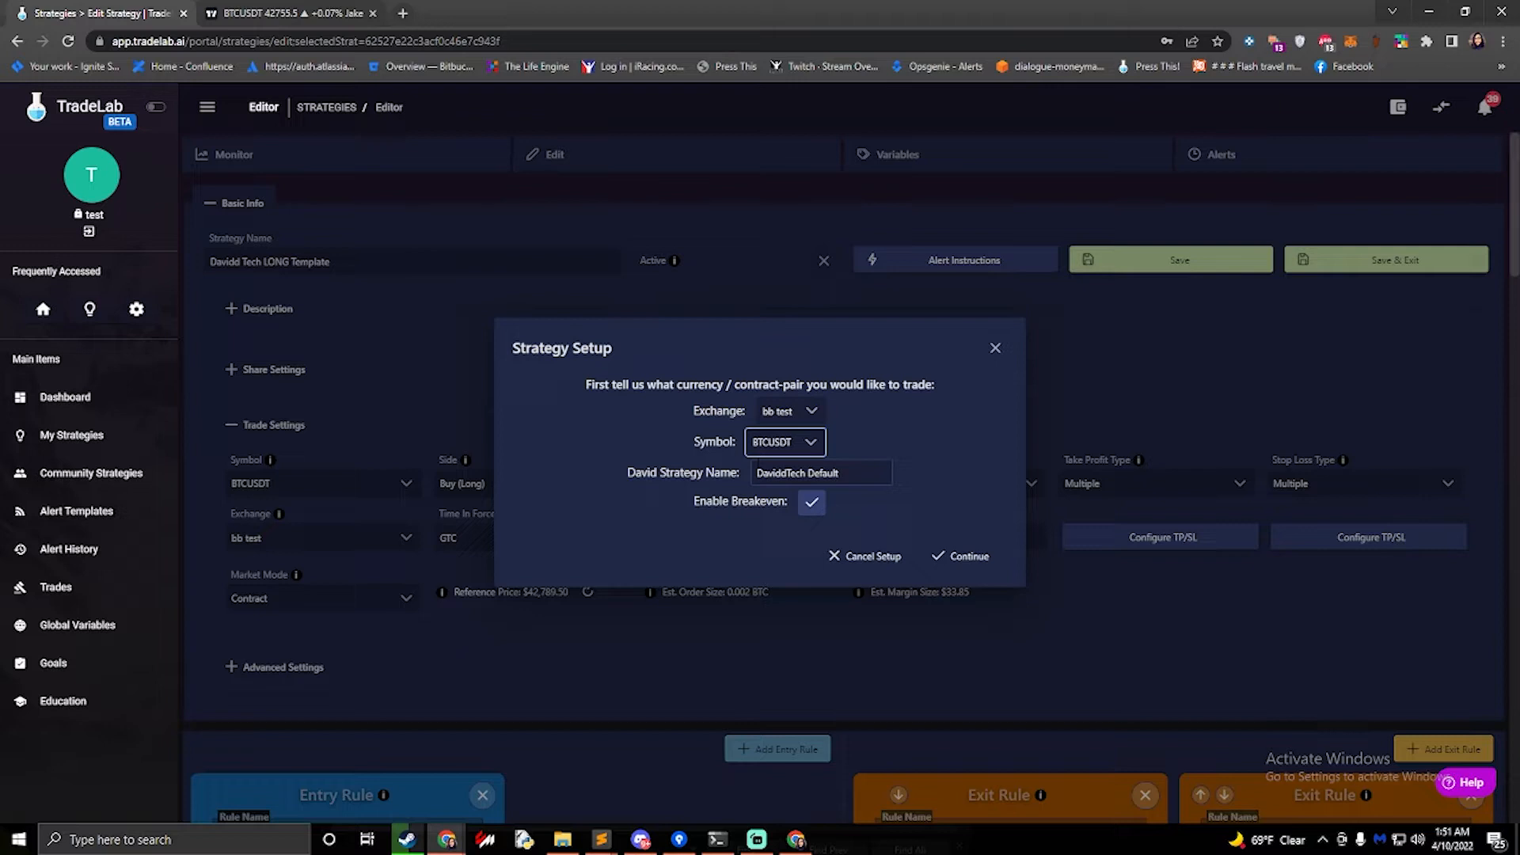
Step: Continue the setup with strategy name DaviddTech Default and breakeven enabled, and open the API Entry - Long alert instructions
{"action": "key", "text": "Tab"}
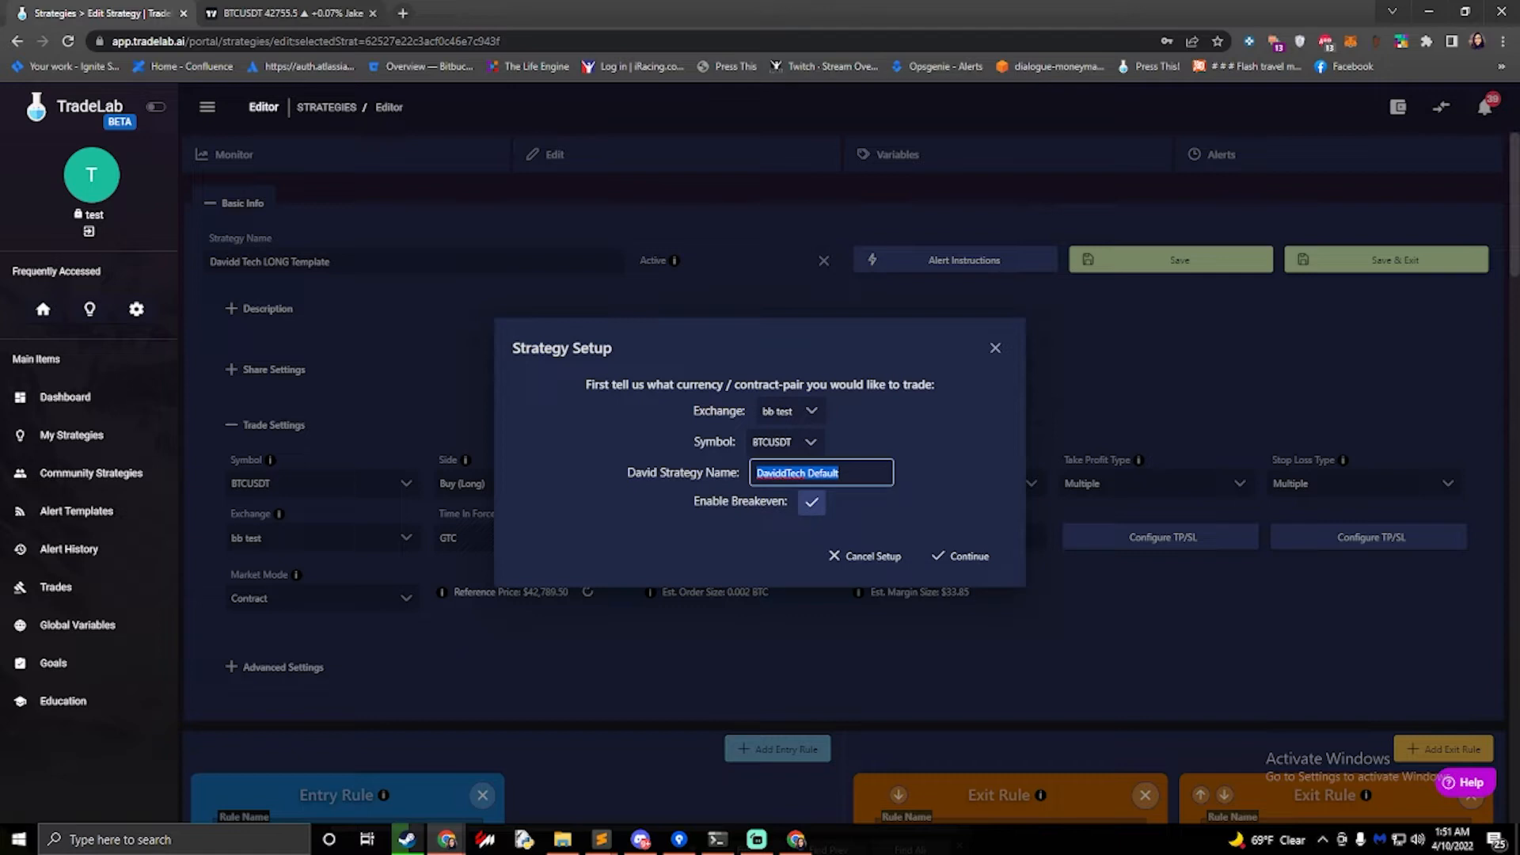
{"action": "left_click", "coordinate": [840, 473]}
{"action": "key", "text": "ctrl+a"}
{"action": "left_click", "coordinate": [848, 501]}
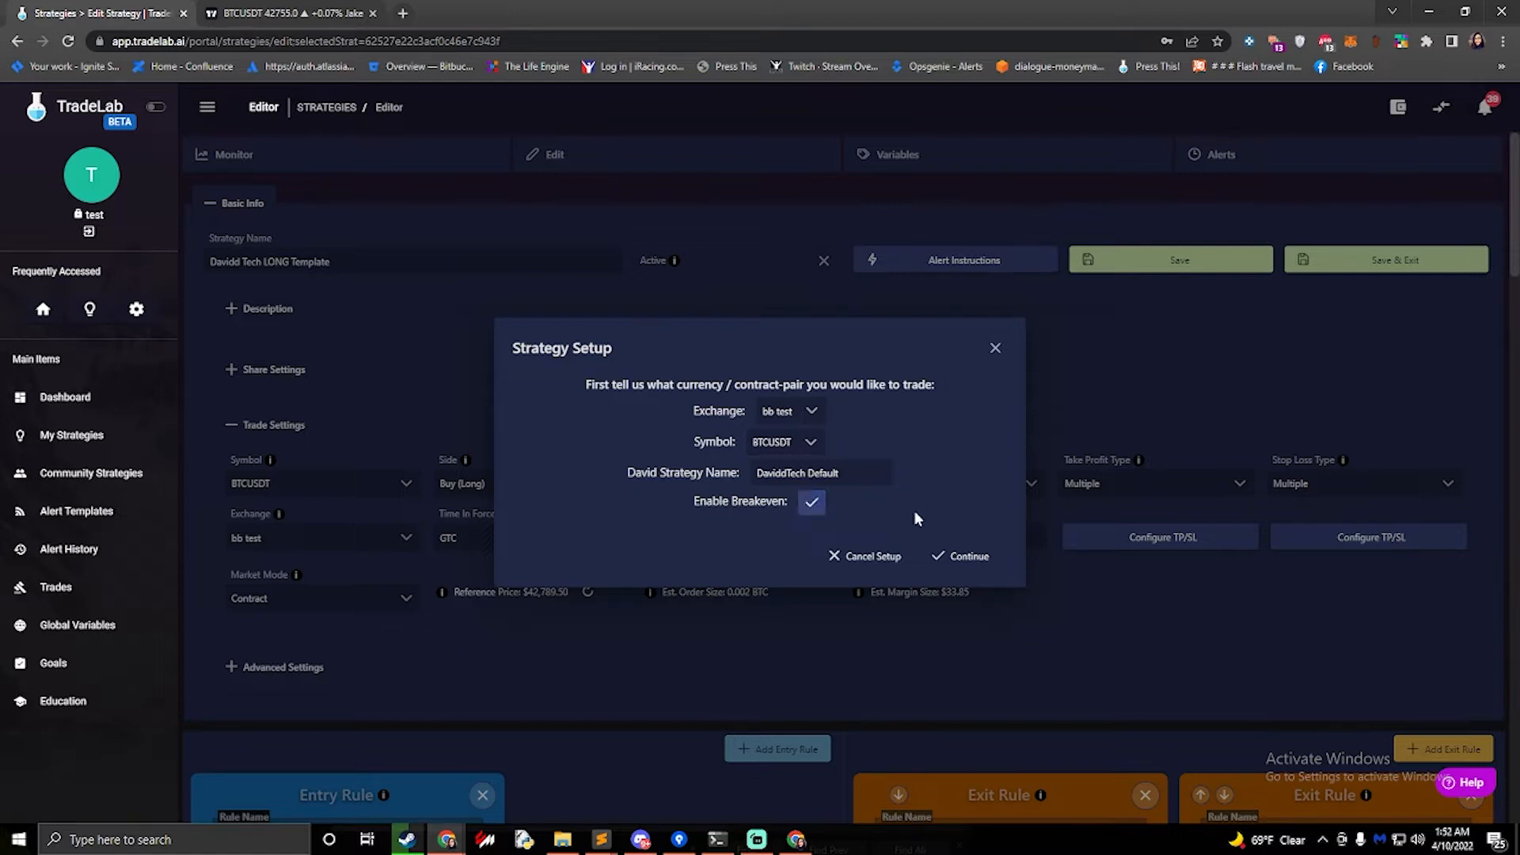
{"action": "left_click", "coordinate": [958, 556]}
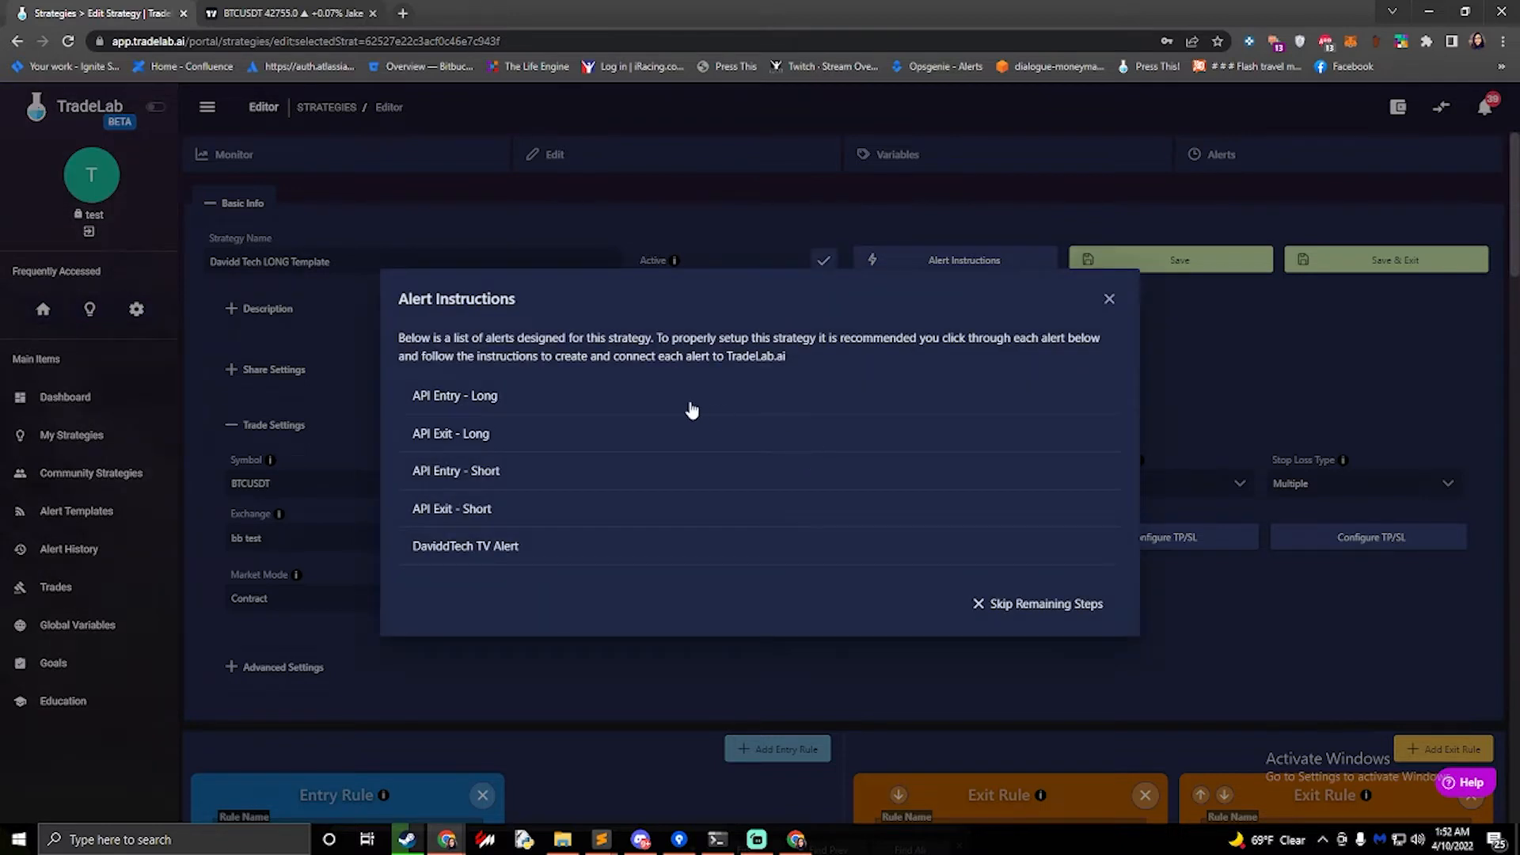
{"action": "left_click", "coordinate": [453, 398]}
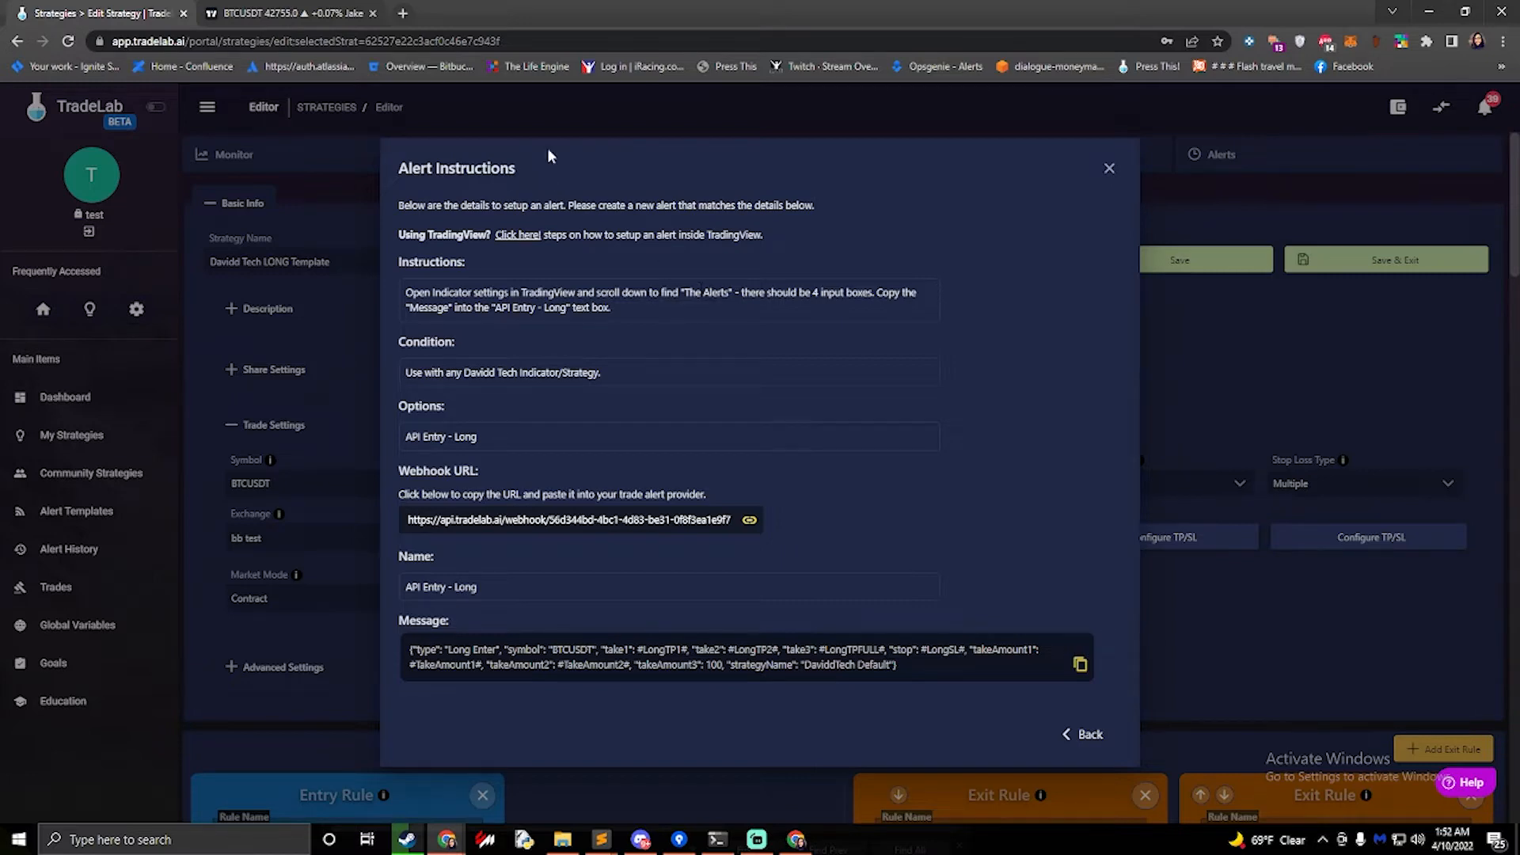
Step: Switch to the TradingView chart, open the BIG EXTENDER strategy settings and find The Alerts section in its inputs
{"action": "left_click", "coordinate": [268, 16]}
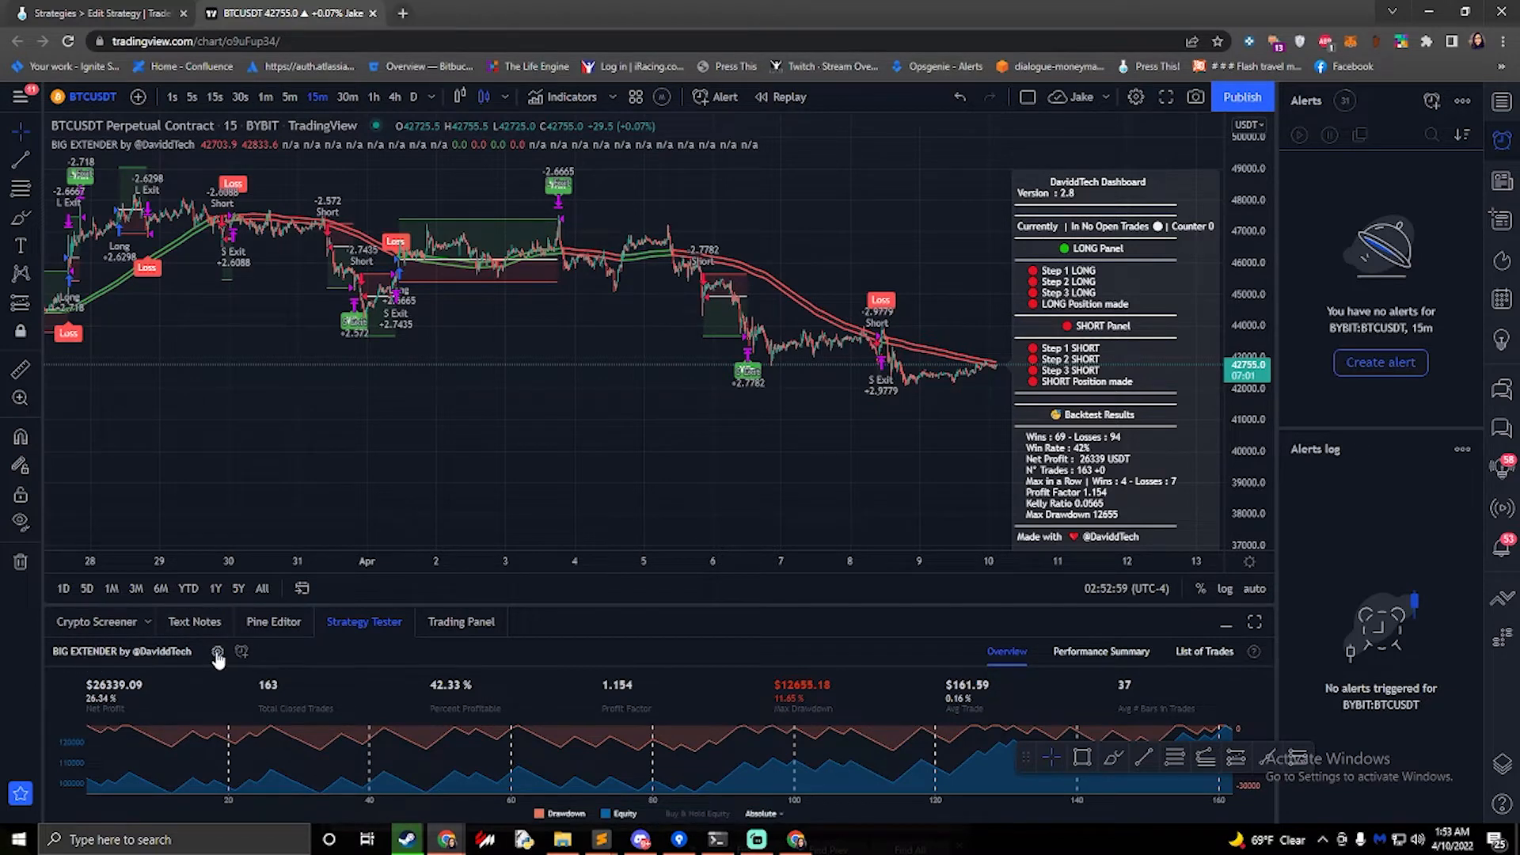
{"action": "left_click", "coordinate": [217, 652]}
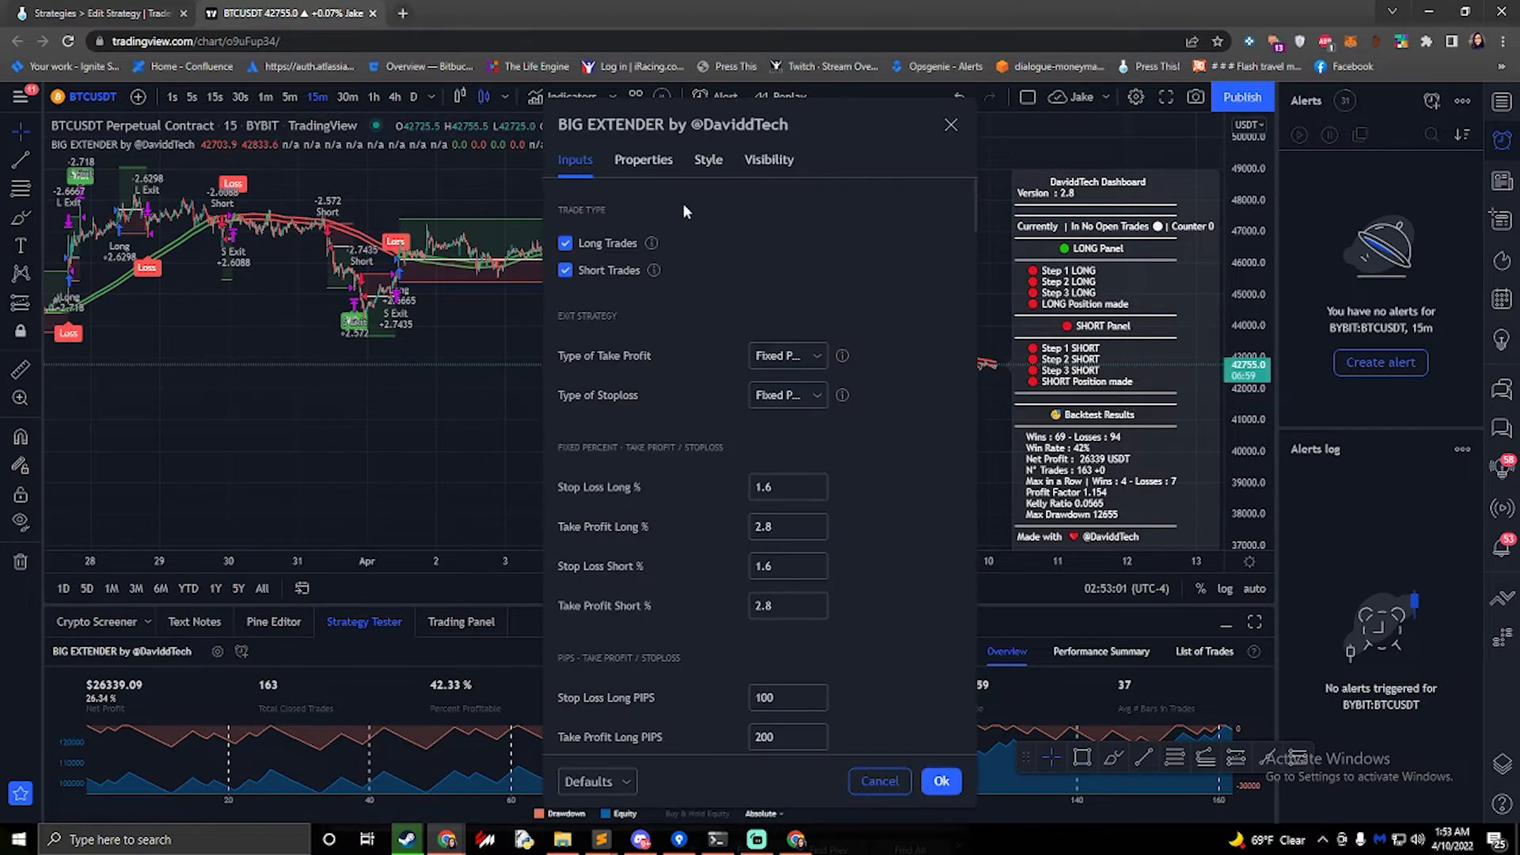
{"action": "scroll", "coordinate": [710, 393], "scroll_direction": "down", "scroll_amount": 10}
{"action": "scroll", "coordinate": [709, 396], "scroll_direction": "down", "scroll_amount": 12}
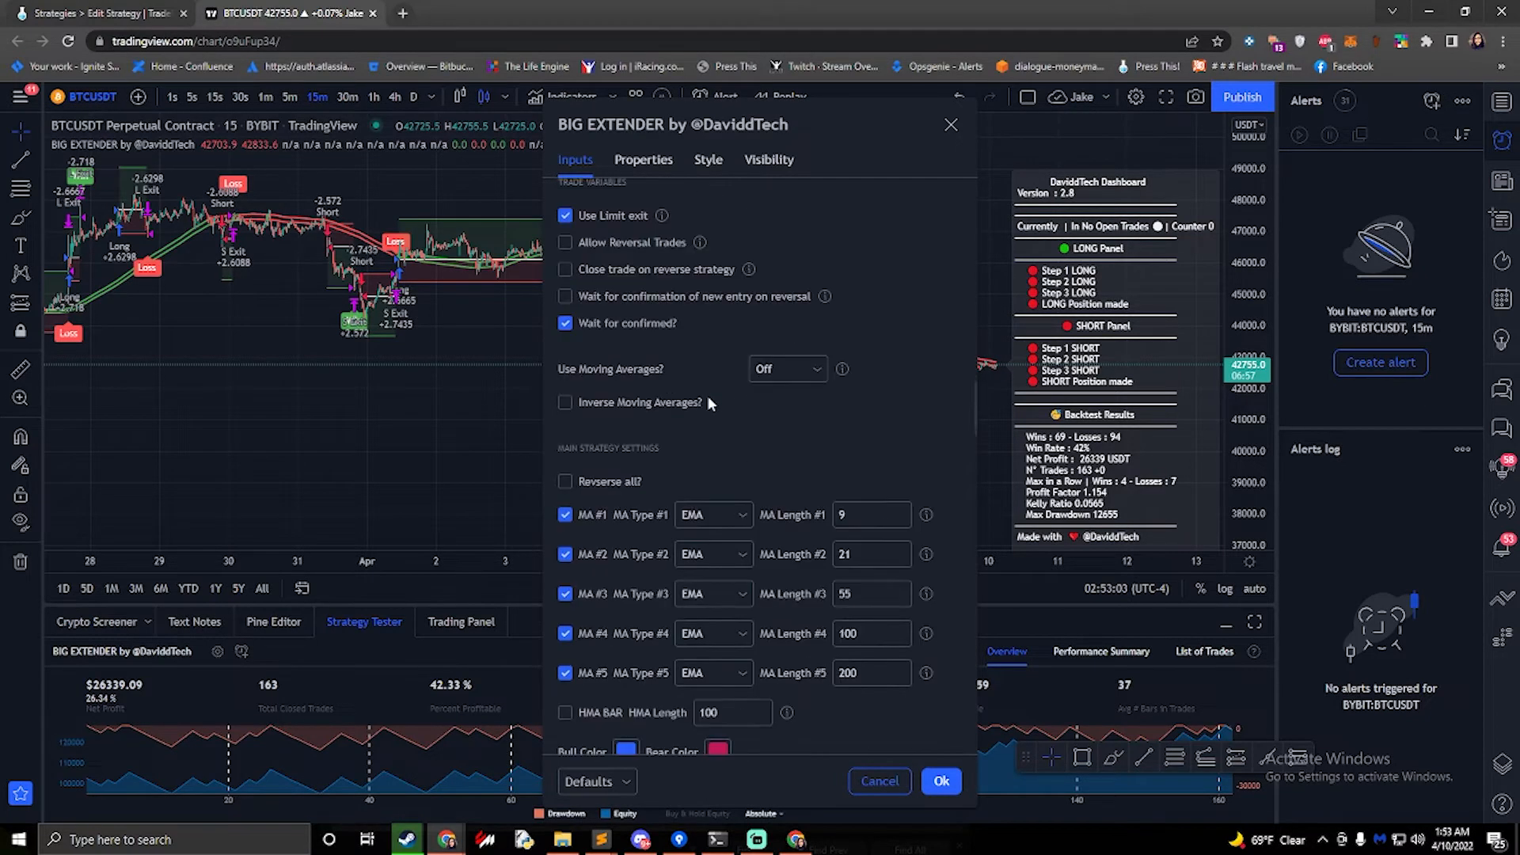
{"action": "scroll", "coordinate": [707, 404], "scroll_direction": "down", "scroll_amount": 10}
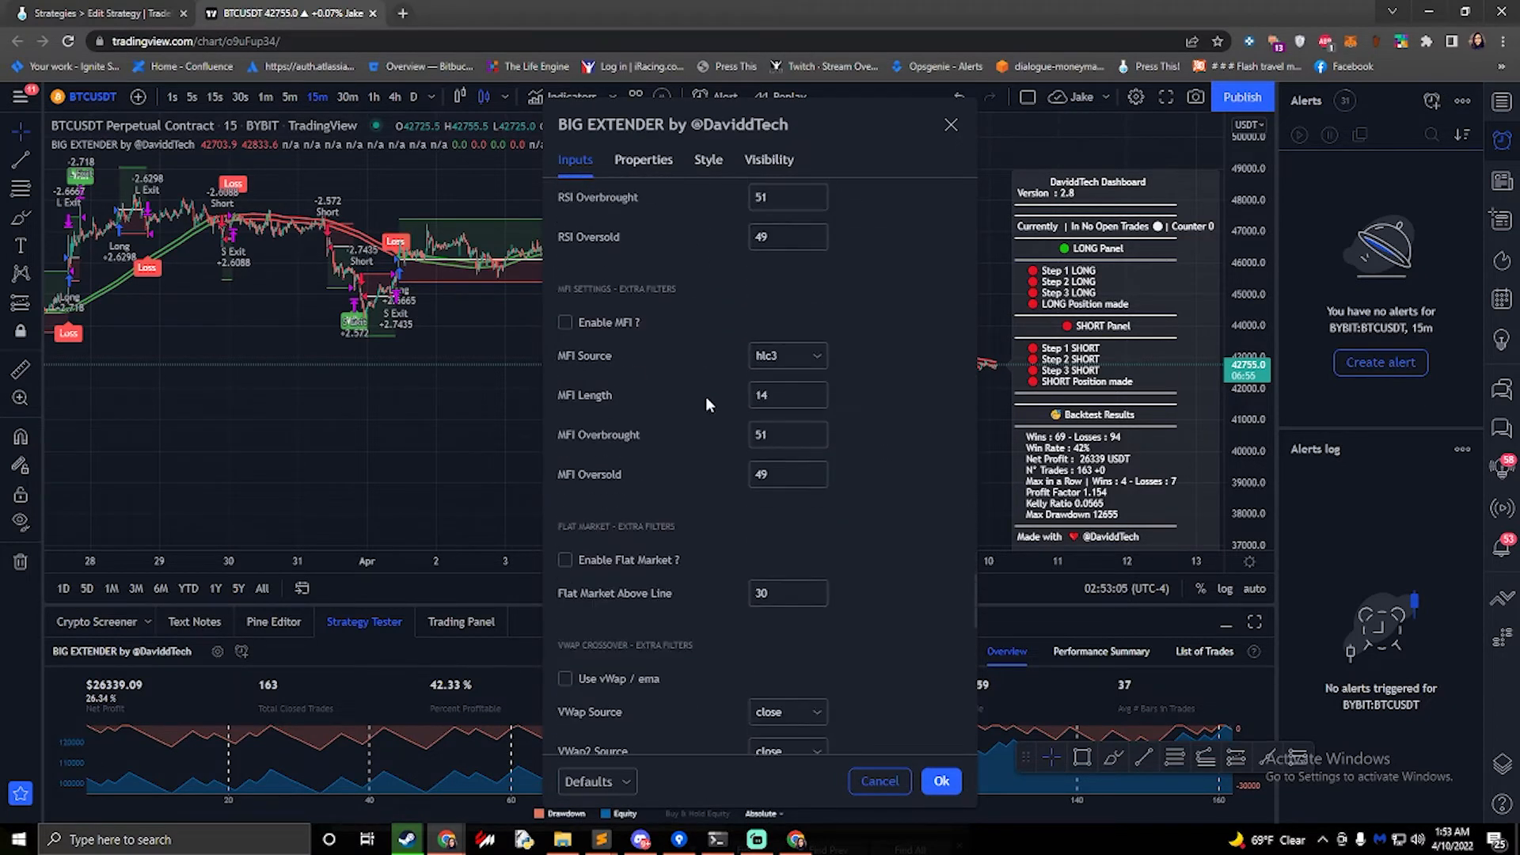
{"action": "scroll", "coordinate": [696, 404], "scroll_direction": "down", "scroll_amount": 8}
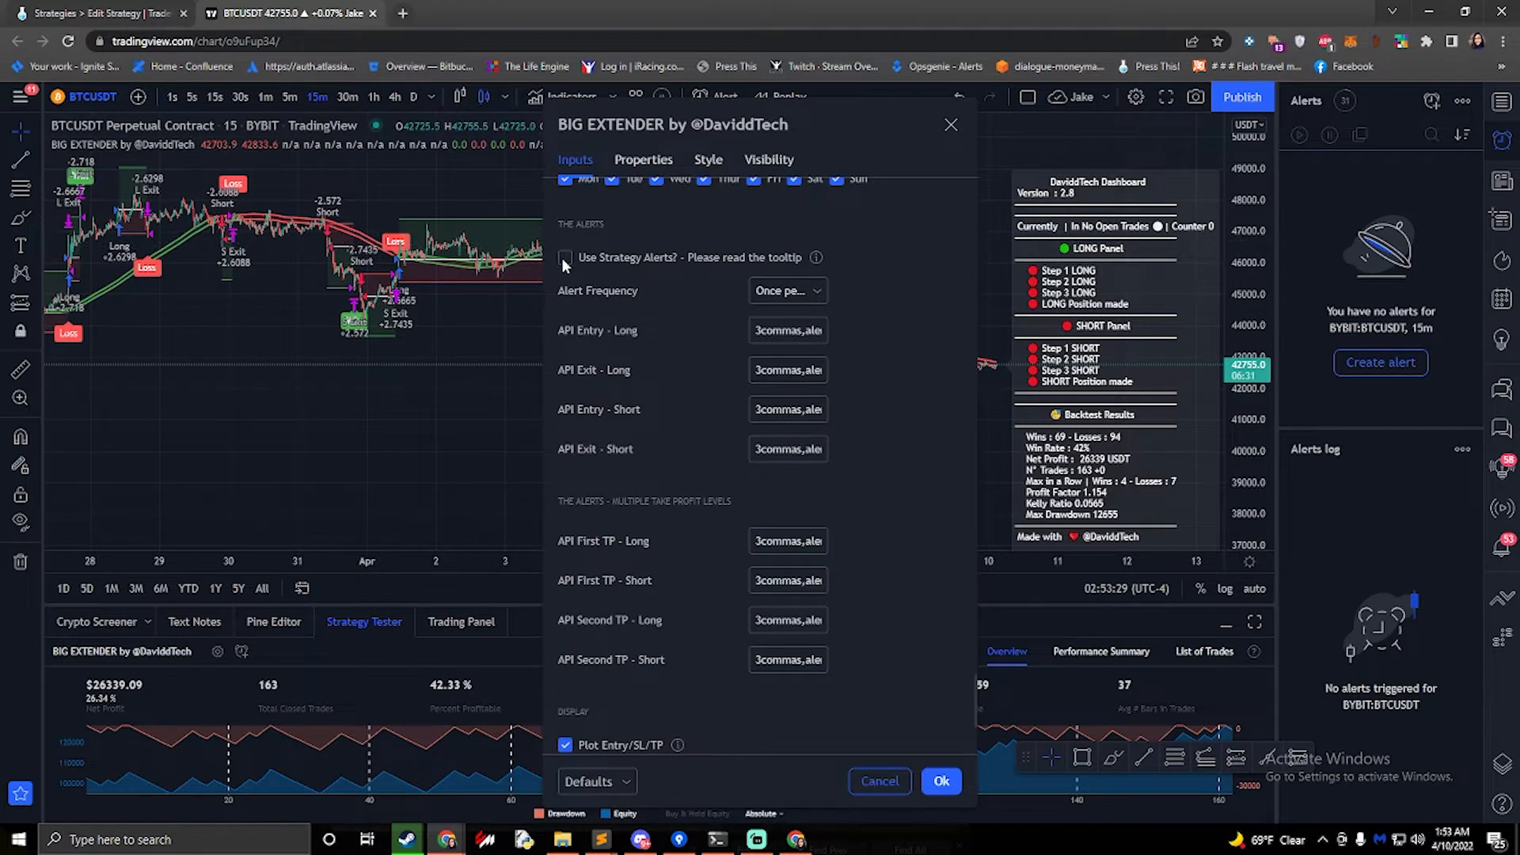
{"action": "left_click", "coordinate": [809, 292]}
{"action": "left_click", "coordinate": [854, 286]}
Step: Copy the API Entry - Long message from TradeLab and paste it over BIG EXTENDER's API Entry - Long value in TradingView
{"action": "left_click", "coordinate": [95, 12]}
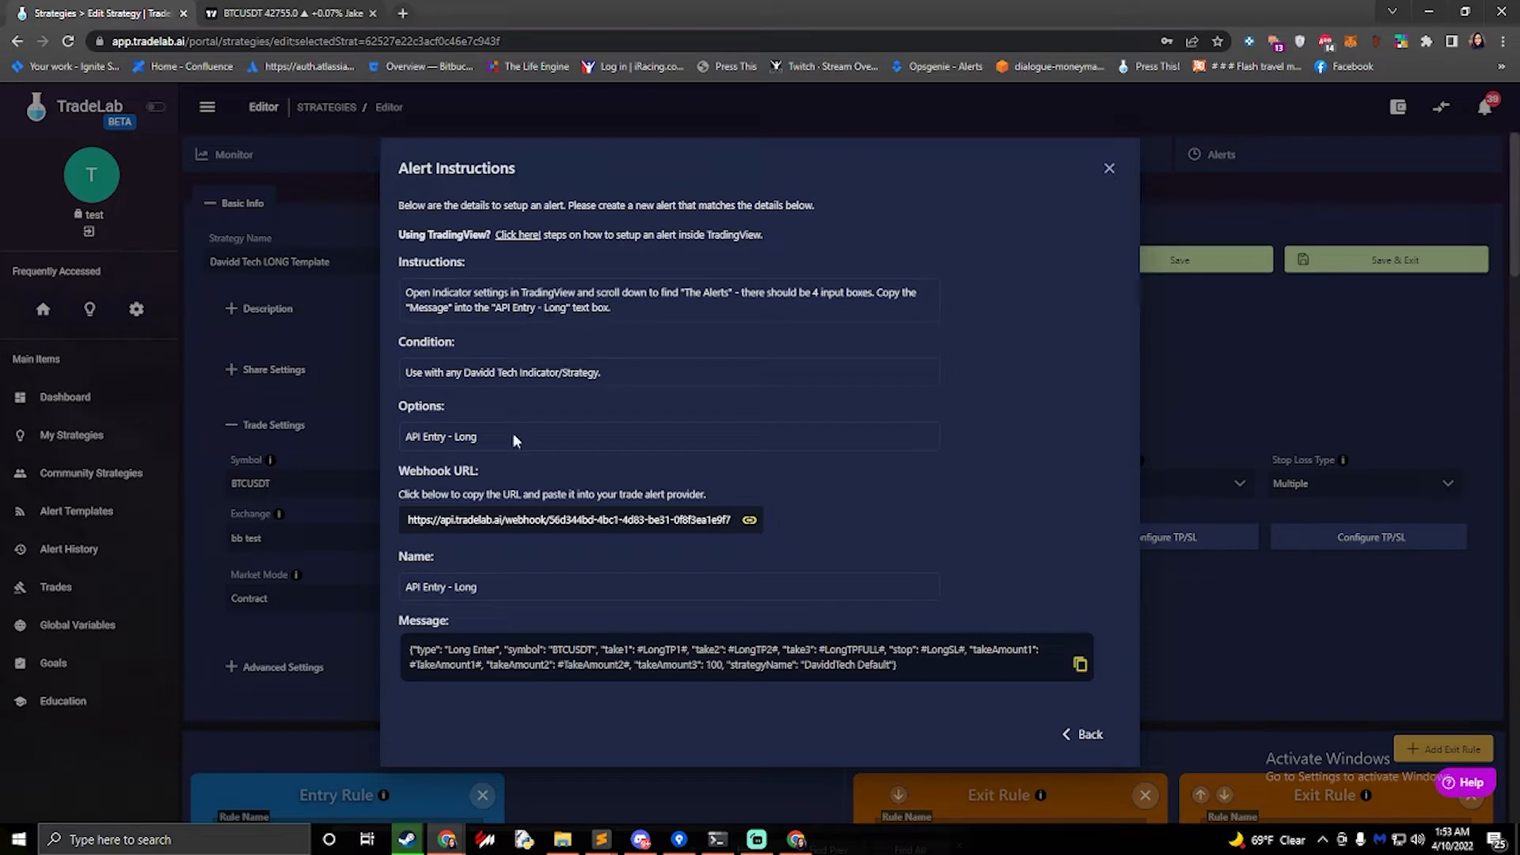
{"action": "left_click", "coordinate": [502, 665]}
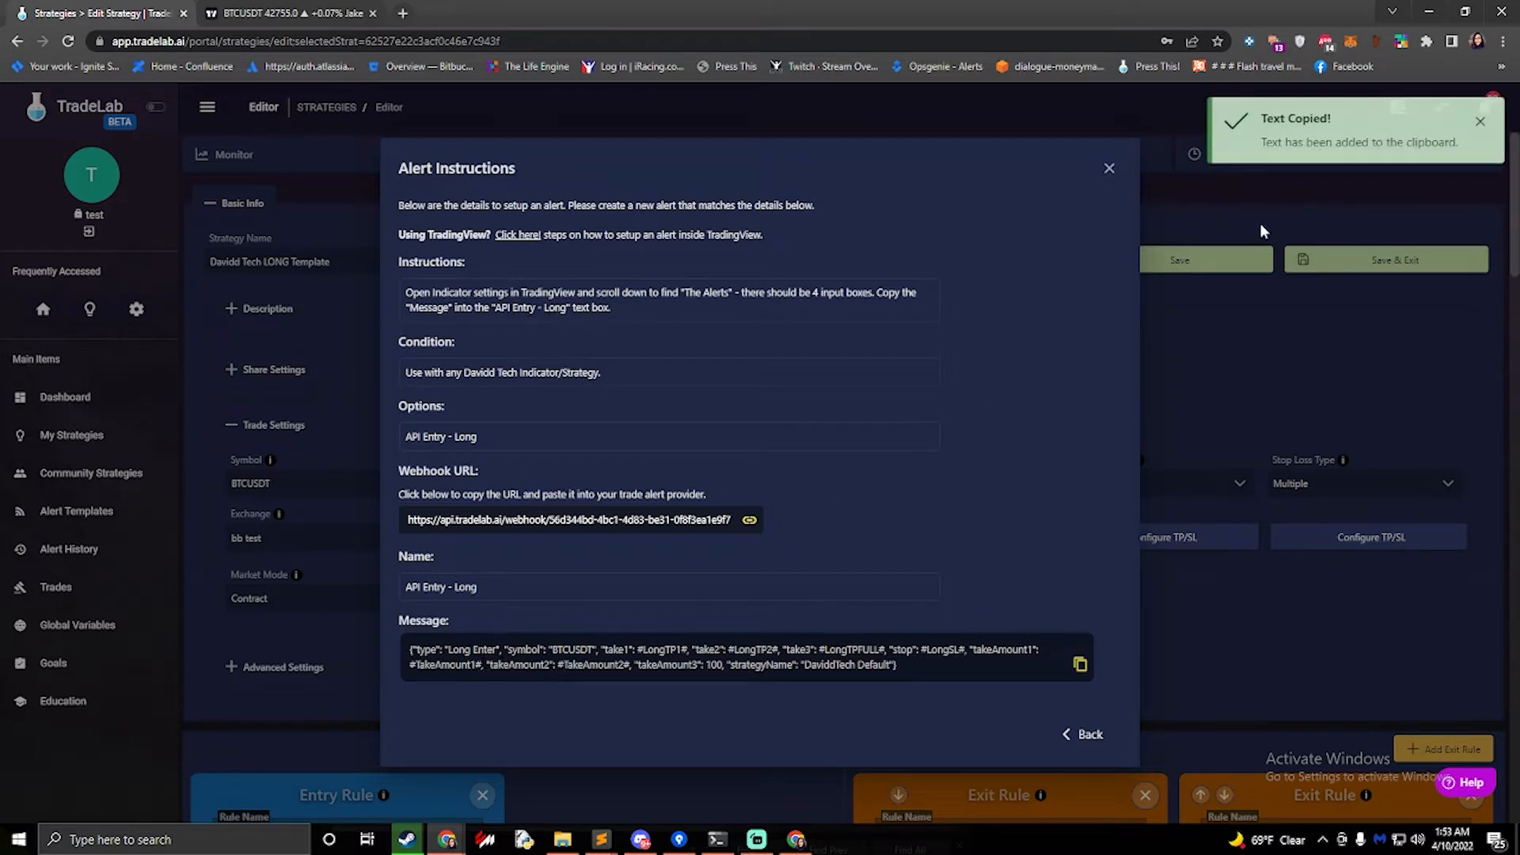
{"action": "left_click", "coordinate": [305, 14]}
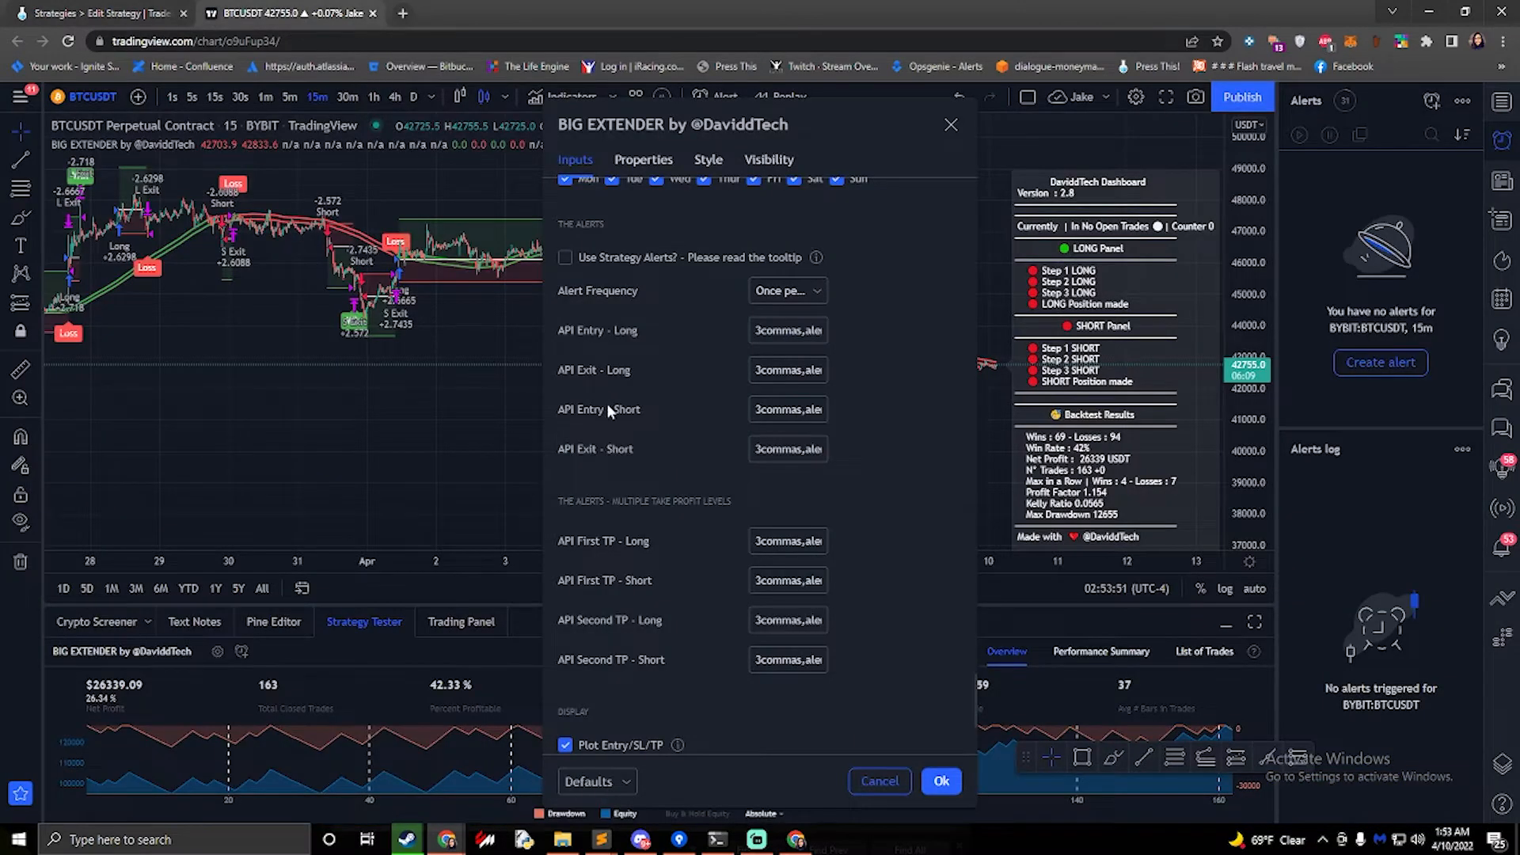
{"action": "triple_click", "coordinate": [780, 331]}
{"action": "key", "text": "ctrl+v"}
Step: Copy TradeLab's API Exit - Long message and replace BIG EXTENDER's API Exit - Long value in TradingView with it
{"action": "left_click", "coordinate": [112, 12]}
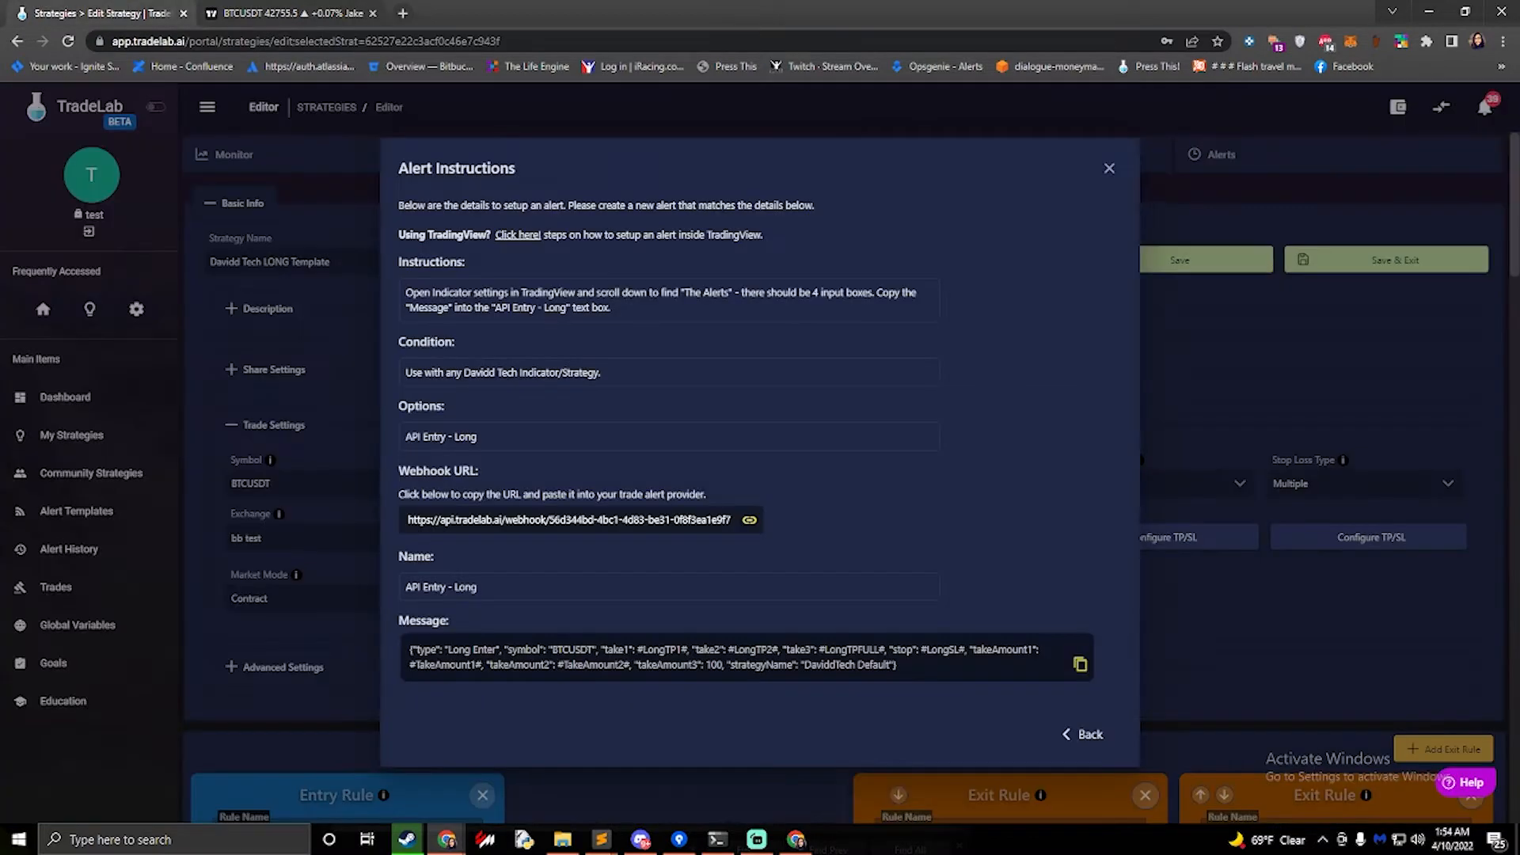
{"action": "left_click", "coordinate": [1088, 736]}
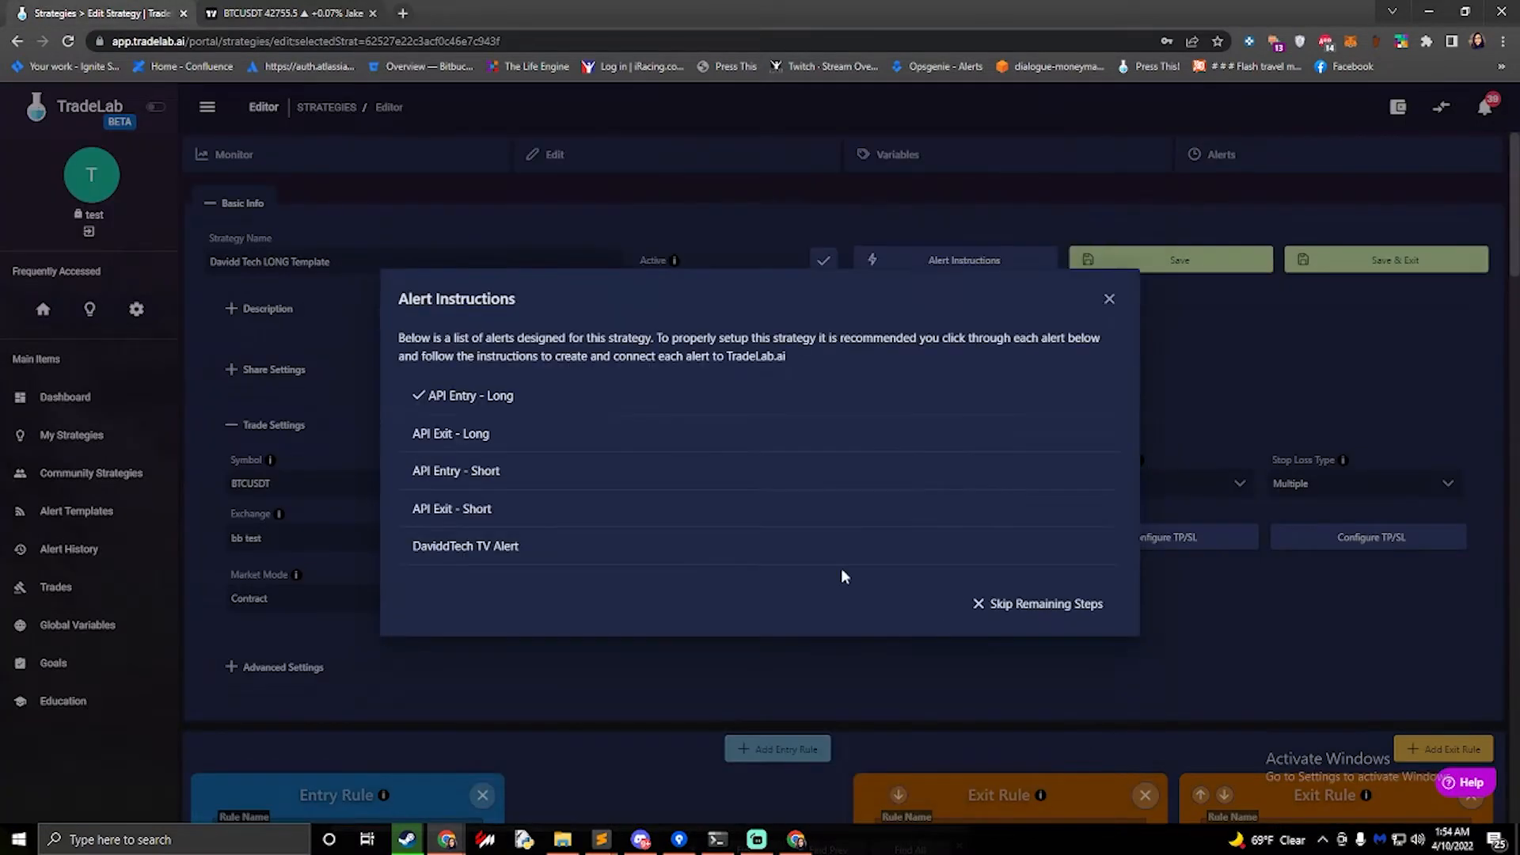
{"action": "left_click", "coordinate": [460, 436]}
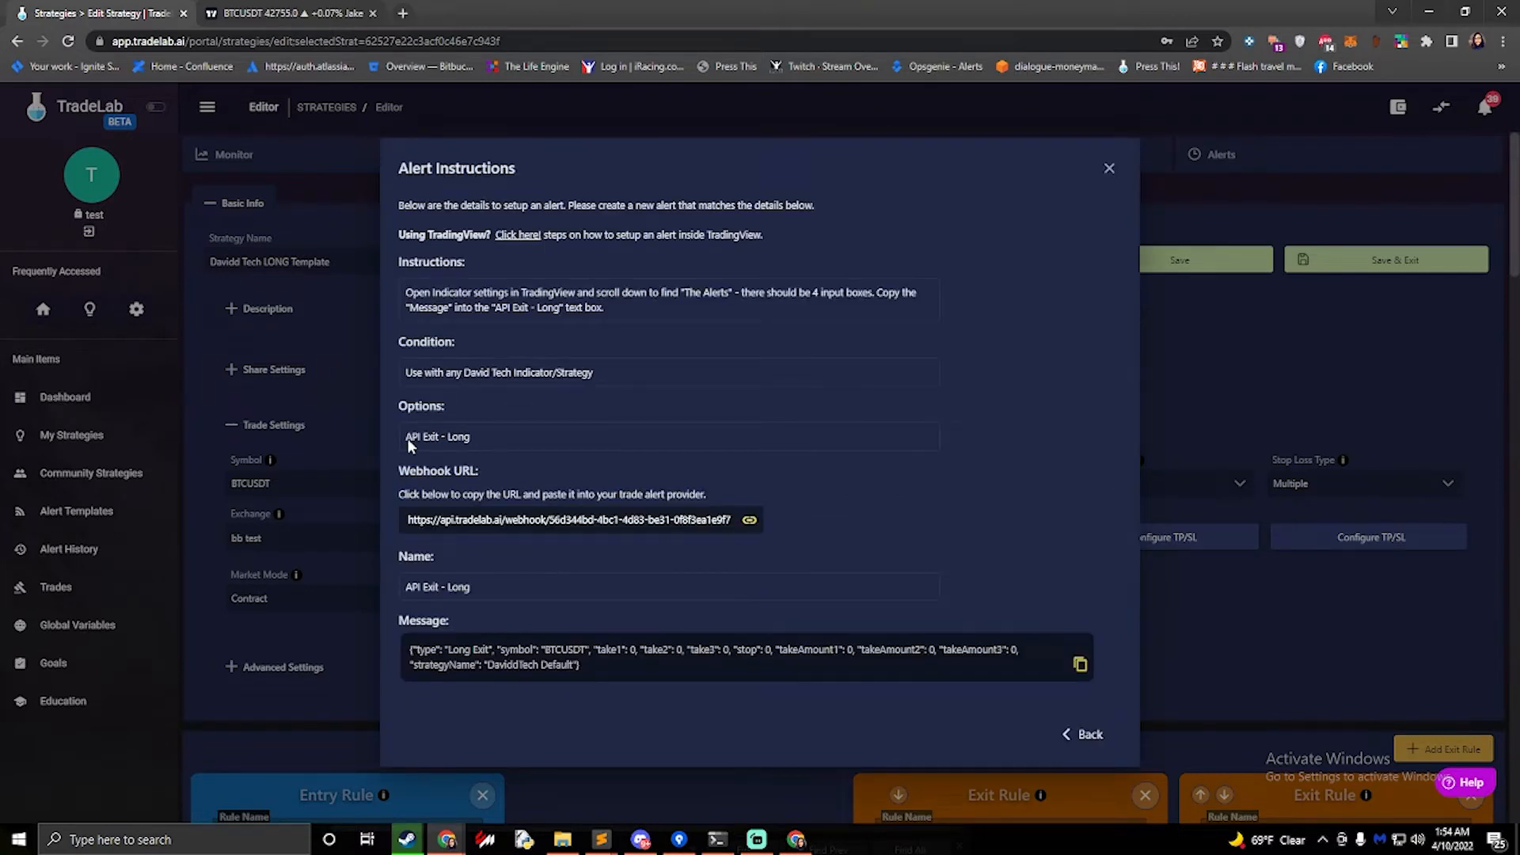
{"action": "left_click", "coordinate": [546, 665]}
{"action": "left_click", "coordinate": [285, 13]}
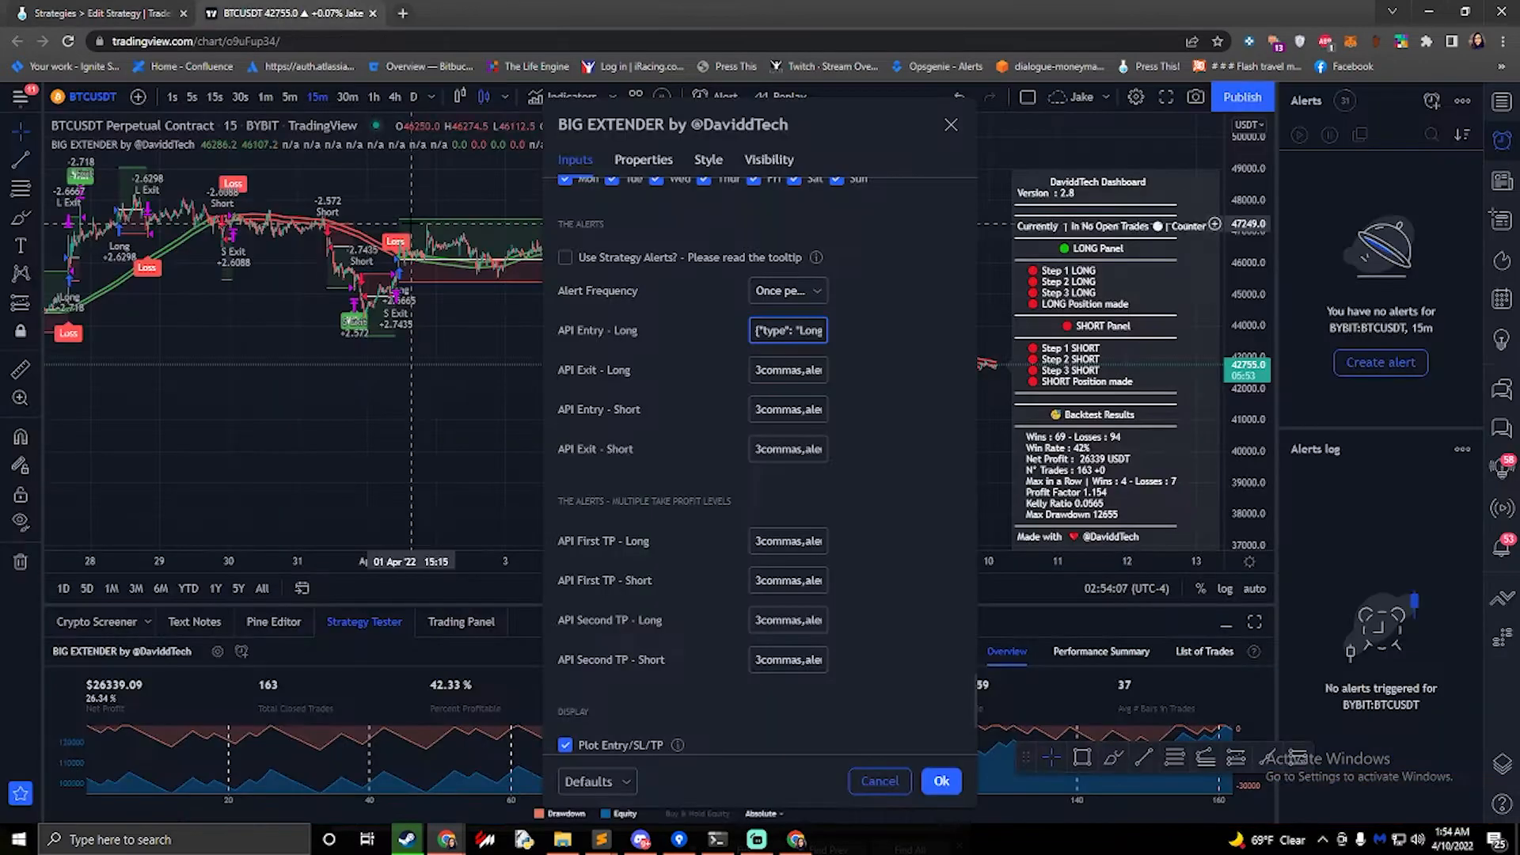
{"action": "left_click", "coordinate": [786, 370]}
{"action": "key", "text": "ctrl+a"}
{"action": "key", "text": "ctrl+v"}
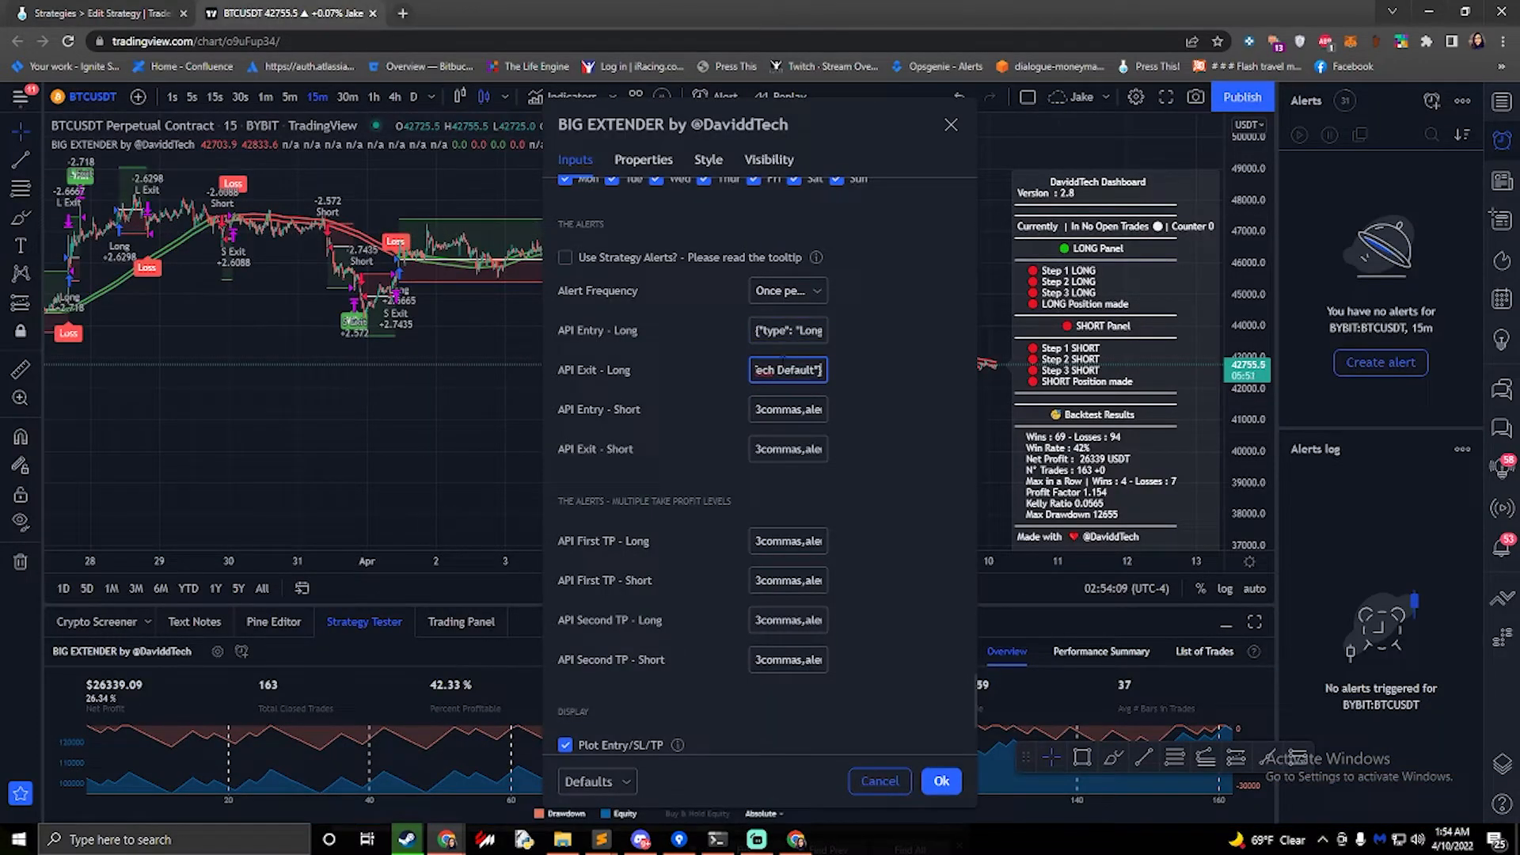
Step: Copy TradeLab's API Entry - Short message and replace BIG EXTENDER's API Entry - Short value in TradingView with it
{"action": "left_click", "coordinate": [110, 11]}
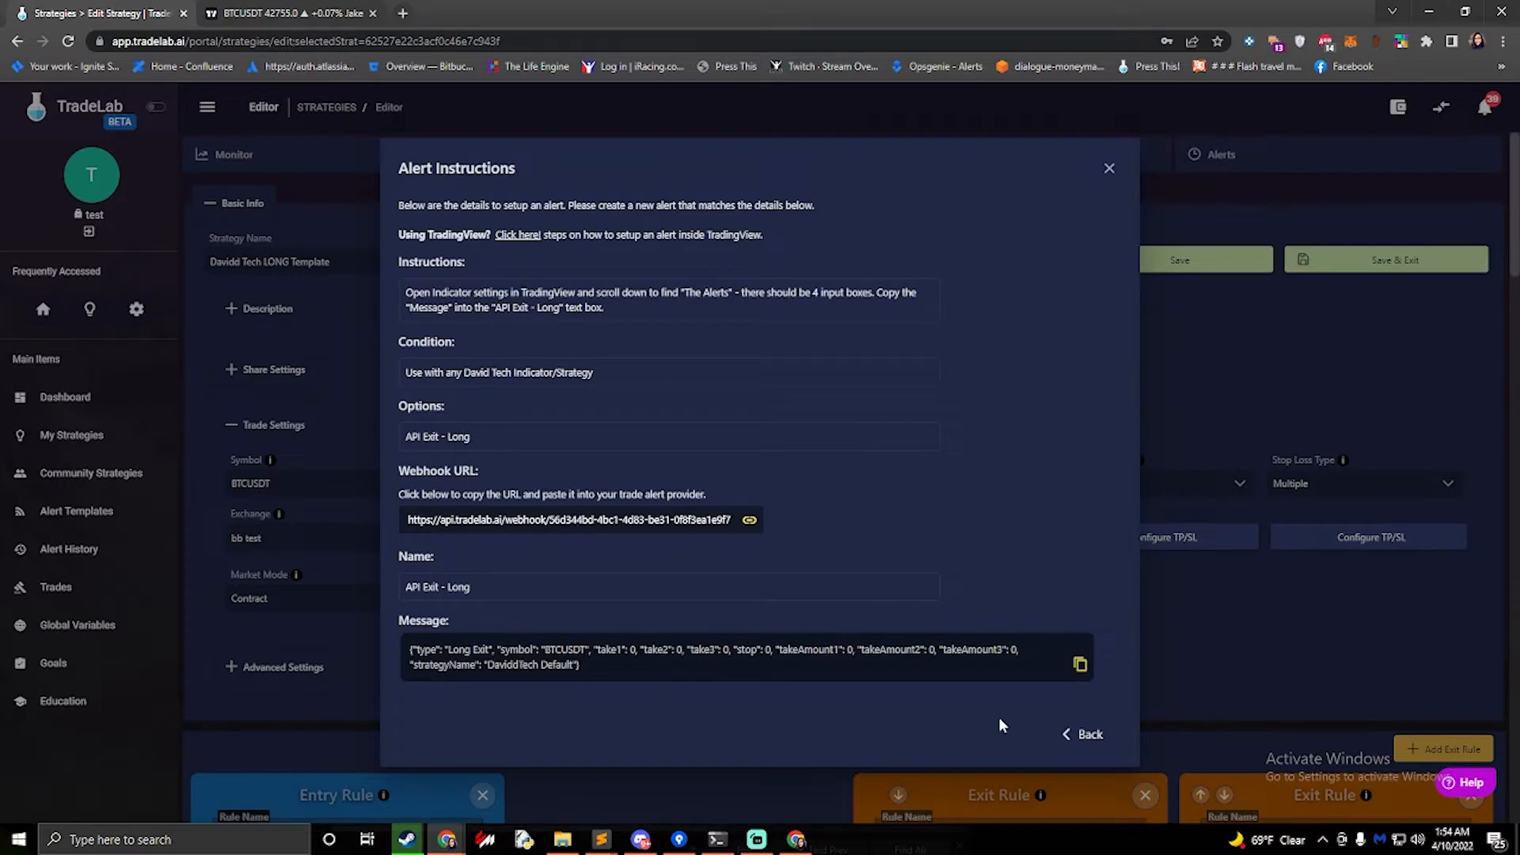
{"action": "left_click", "coordinate": [1083, 735]}
{"action": "left_click", "coordinate": [480, 475]}
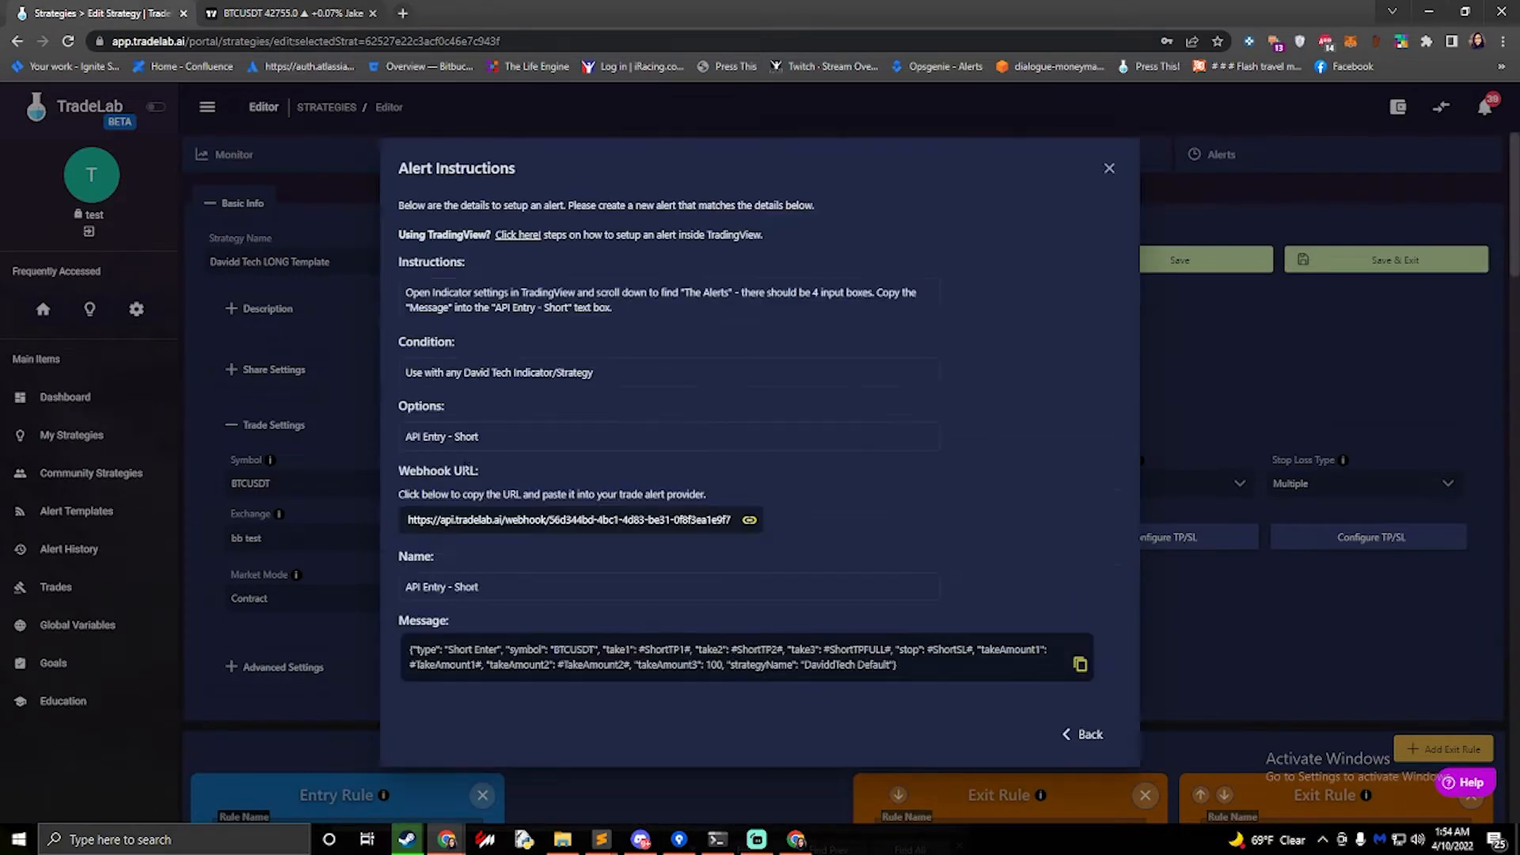
{"action": "left_click", "coordinate": [555, 663]}
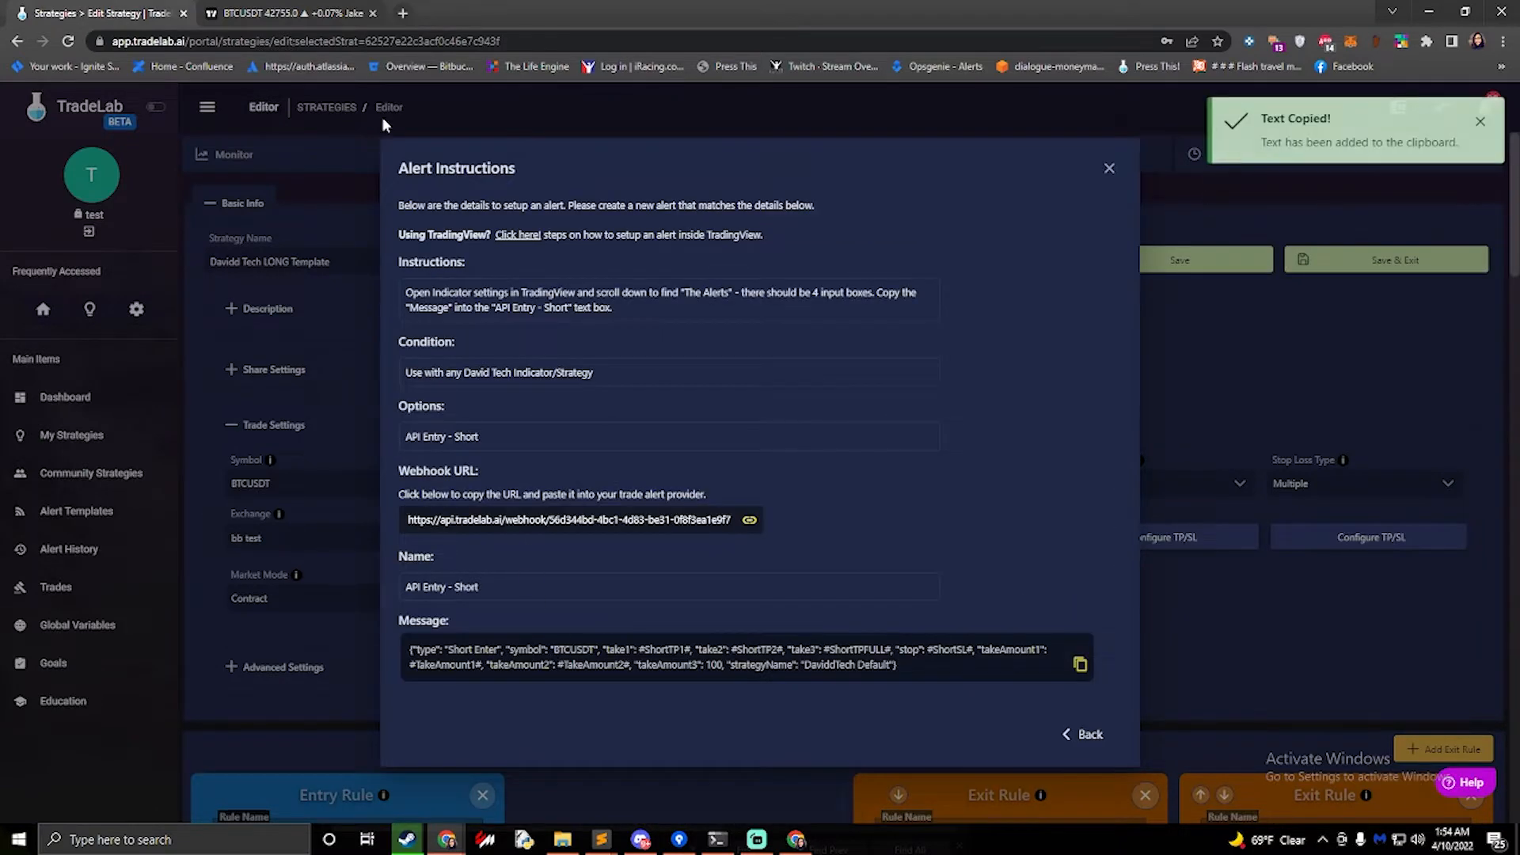
{"action": "left_click", "coordinate": [289, 13]}
{"action": "left_click", "coordinate": [788, 410]}
{"action": "key", "text": "ctrl+a"}
{"action": "key", "text": "ctrl+v"}
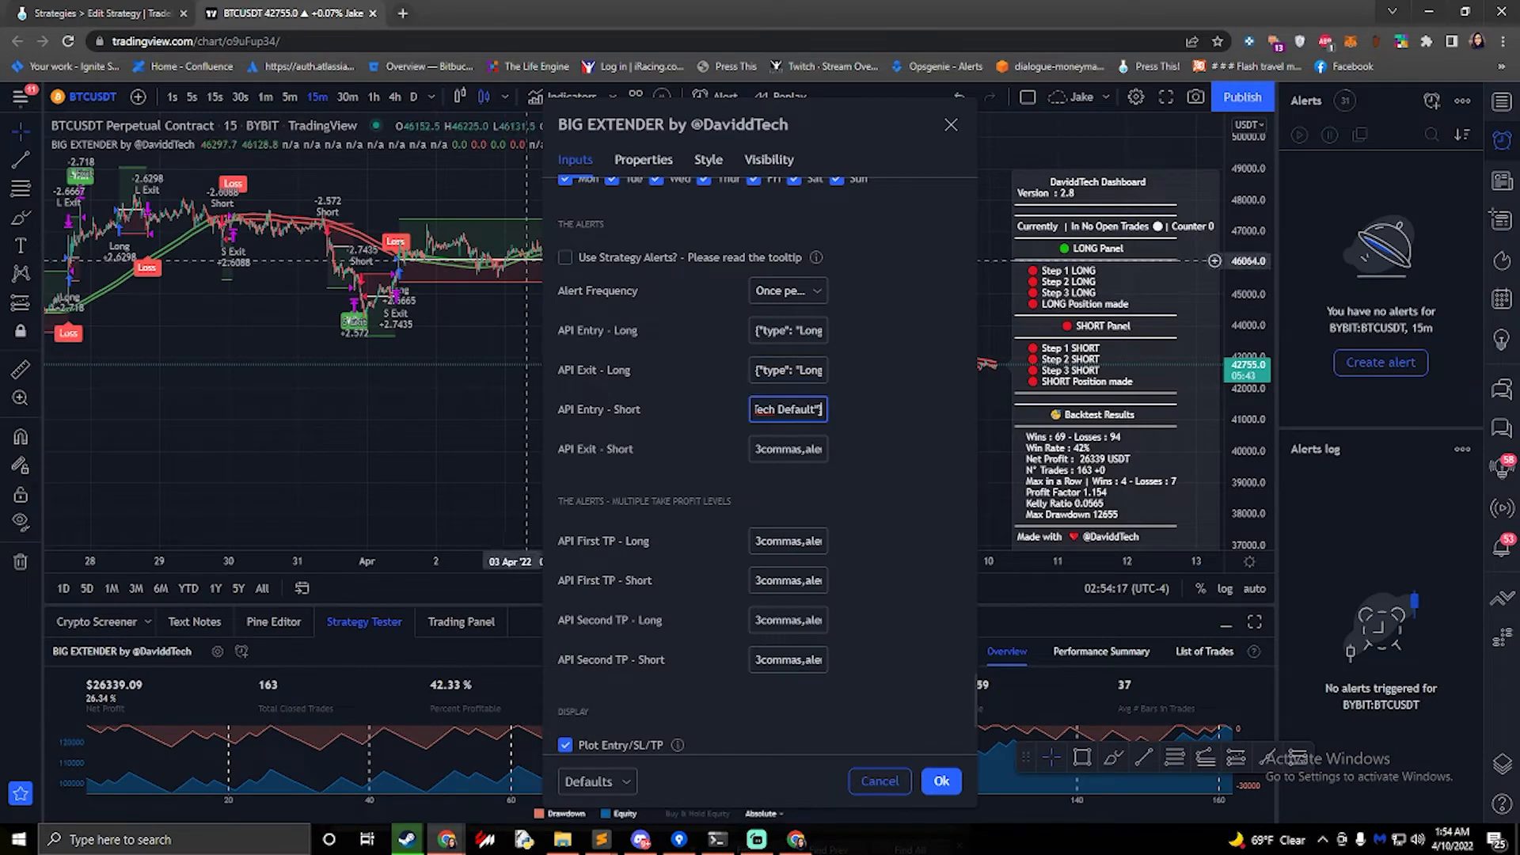
Step: Copy TradeLab's API Exit - Short message and replace BIG EXTENDER's API Exit - Short value in TradingView with it
{"action": "left_click", "coordinate": [134, 13]}
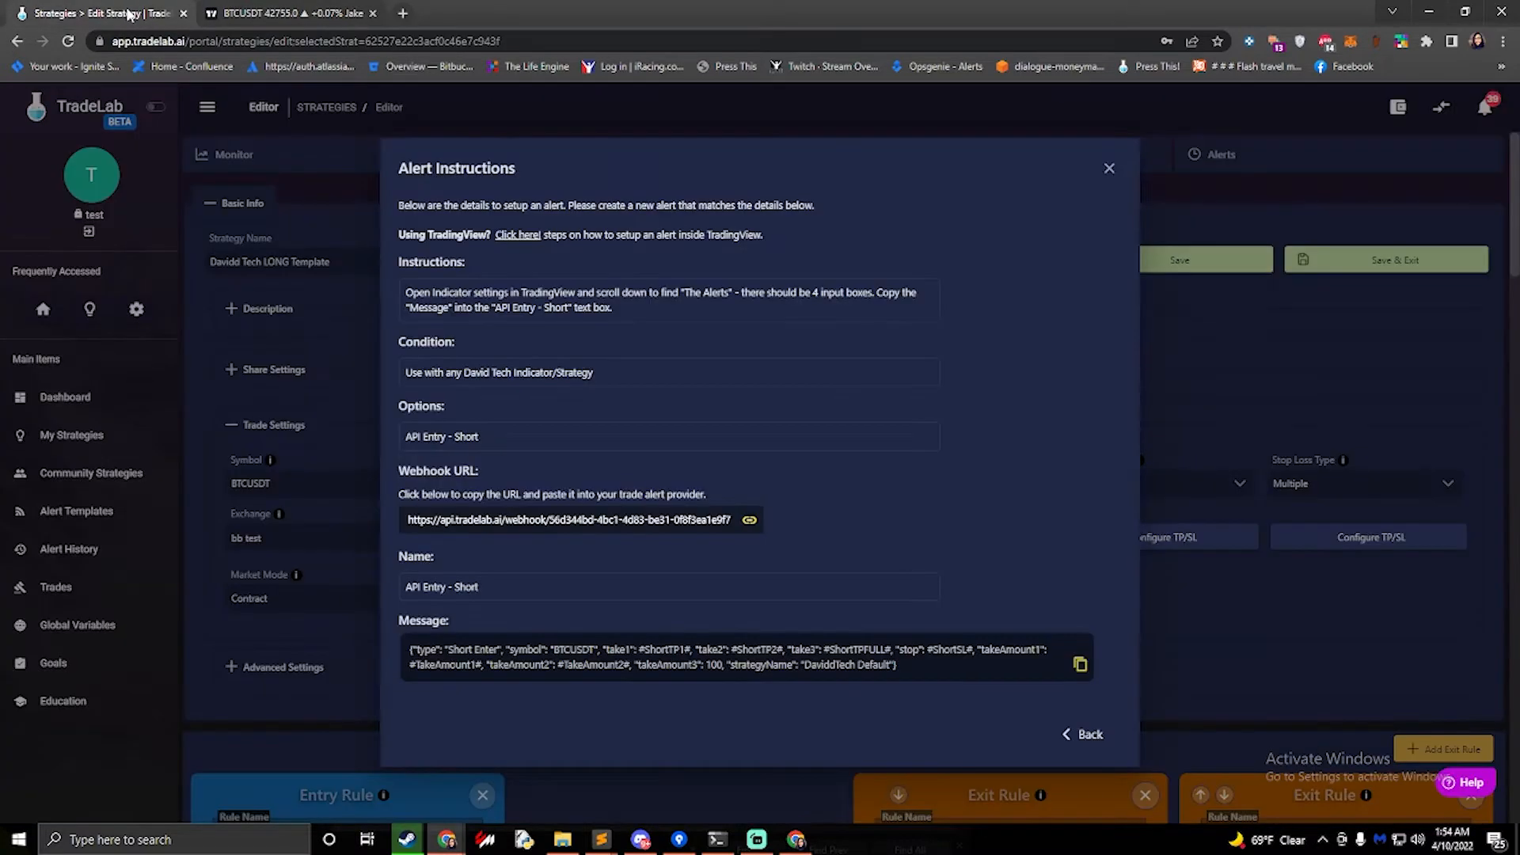
{"action": "left_click", "coordinate": [1091, 738]}
{"action": "left_click", "coordinate": [466, 511]}
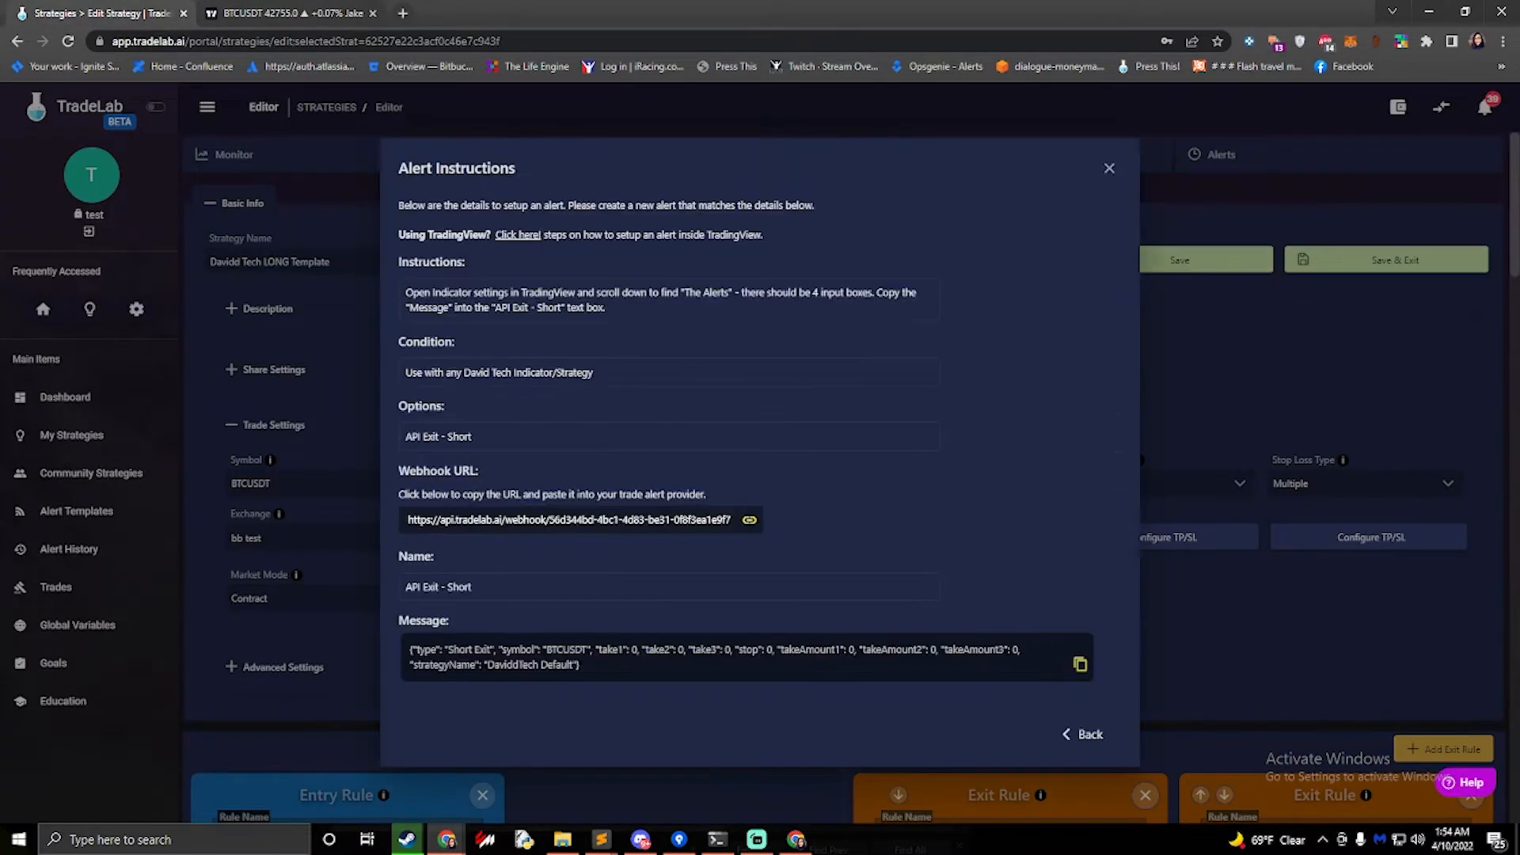
{"action": "left_click", "coordinate": [588, 664]}
{"action": "left_click", "coordinate": [285, 12]}
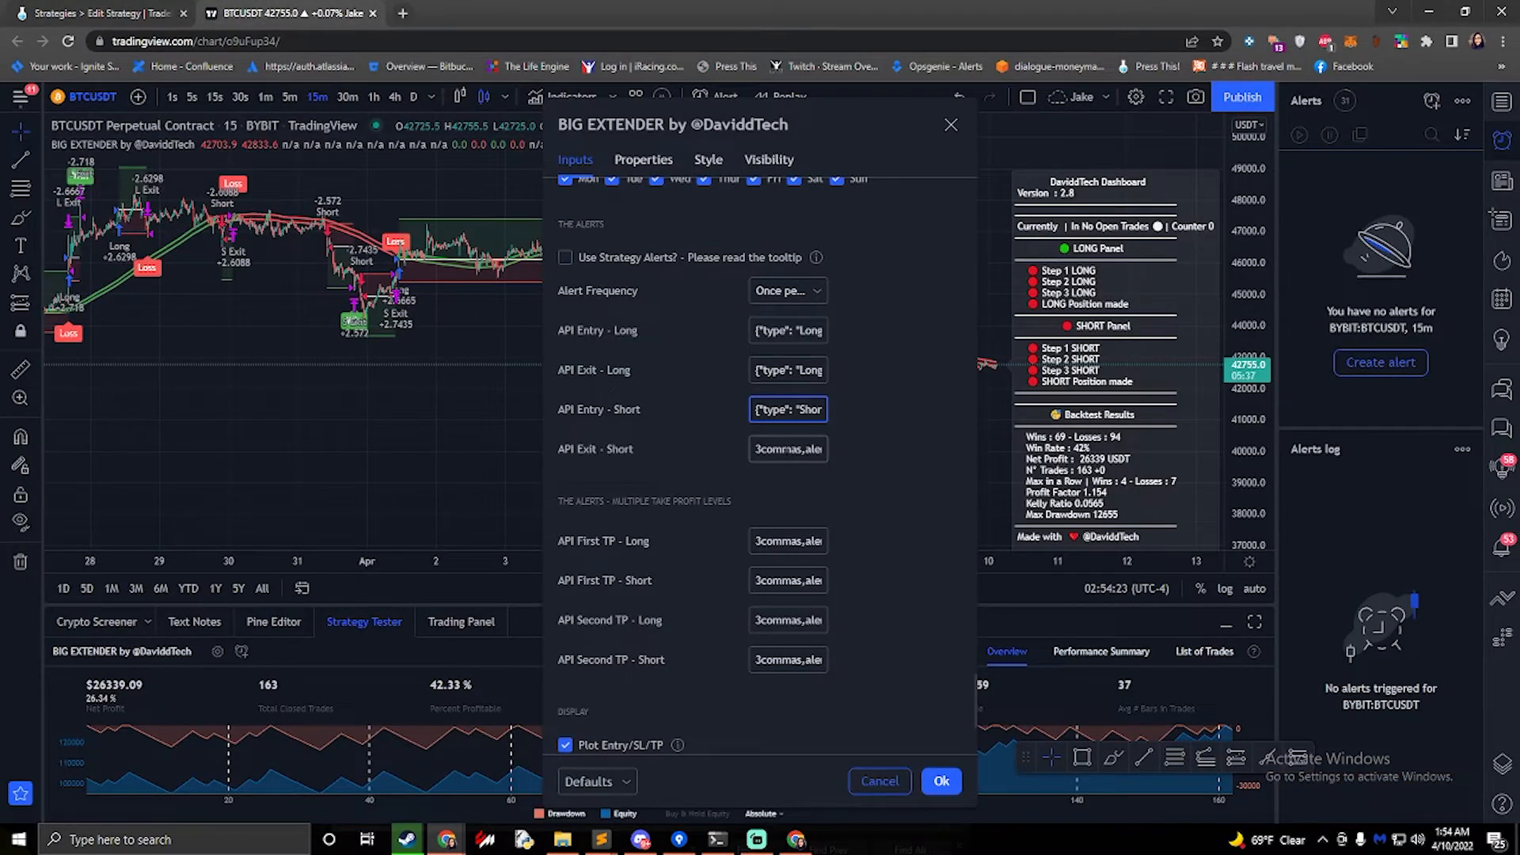
{"action": "double_click", "coordinate": [778, 449]}
{"action": "key", "text": "ctrl+v"}
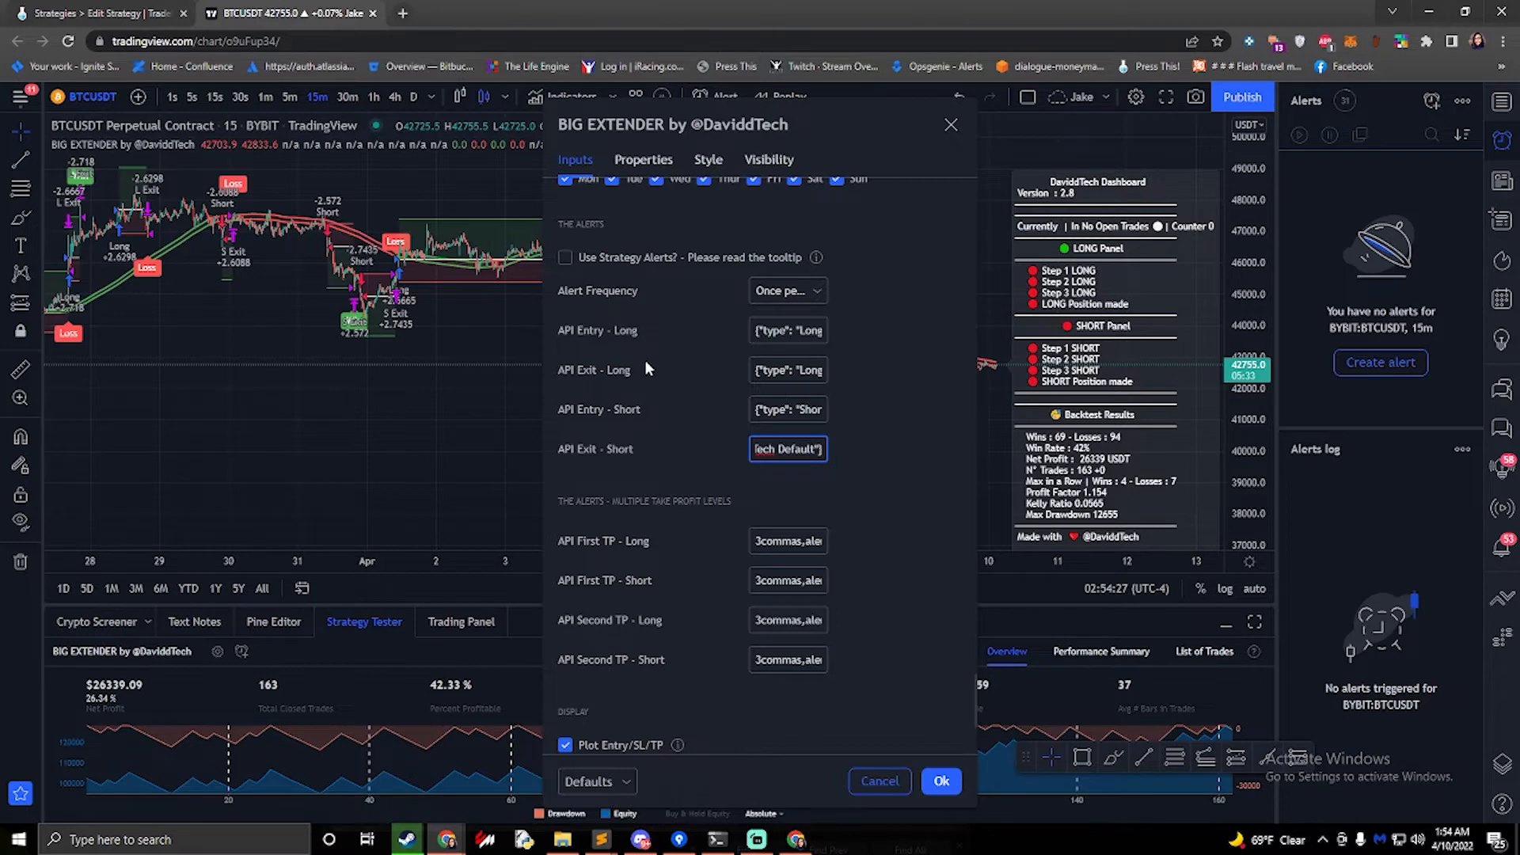
Step: Review BIG EXTENDER's other inputs back up to the take-profit section and apply the strategy settings
{"action": "scroll", "coordinate": [645, 360], "scroll_direction": "up", "scroll_amount": 15}
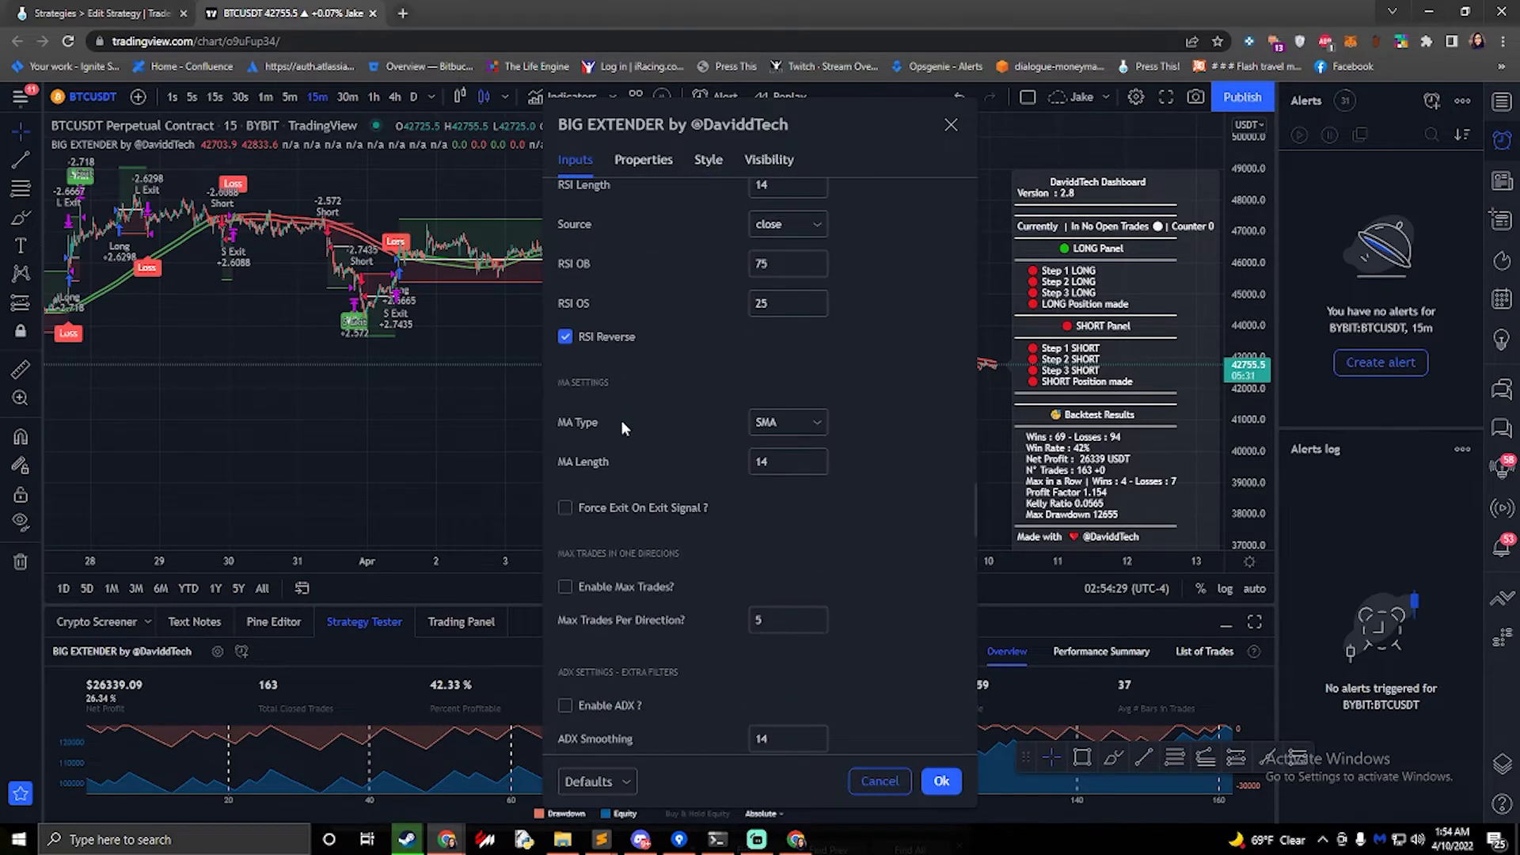
{"action": "scroll", "coordinate": [617, 425], "scroll_direction": "up", "scroll_amount": 10}
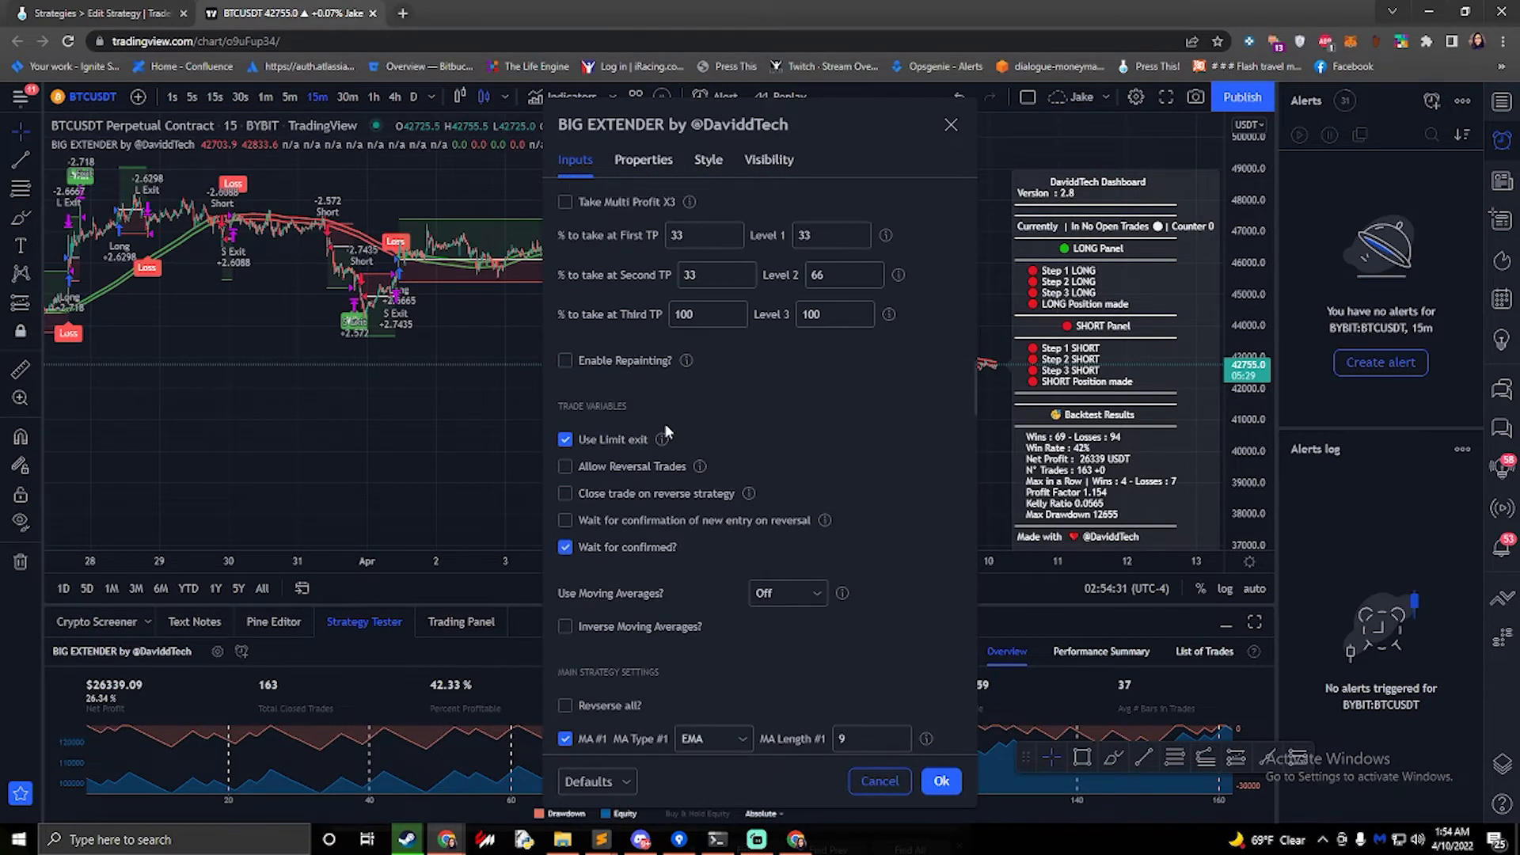
{"action": "scroll", "coordinate": [665, 432], "scroll_direction": "up", "scroll_amount": 2}
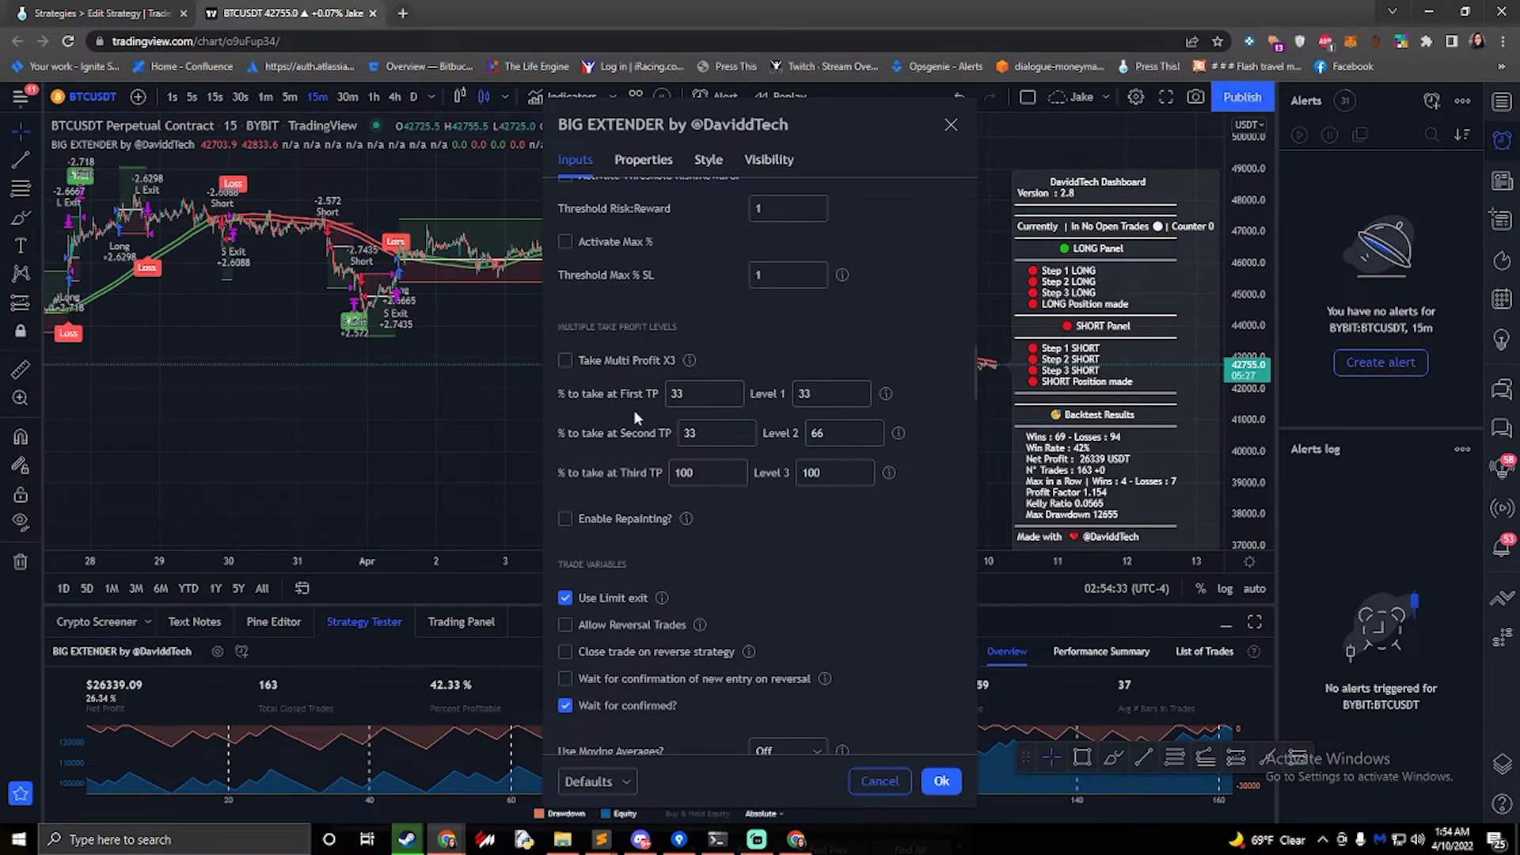
{"action": "scroll", "coordinate": [678, 442], "scroll_direction": "up", "scroll_amount": 5}
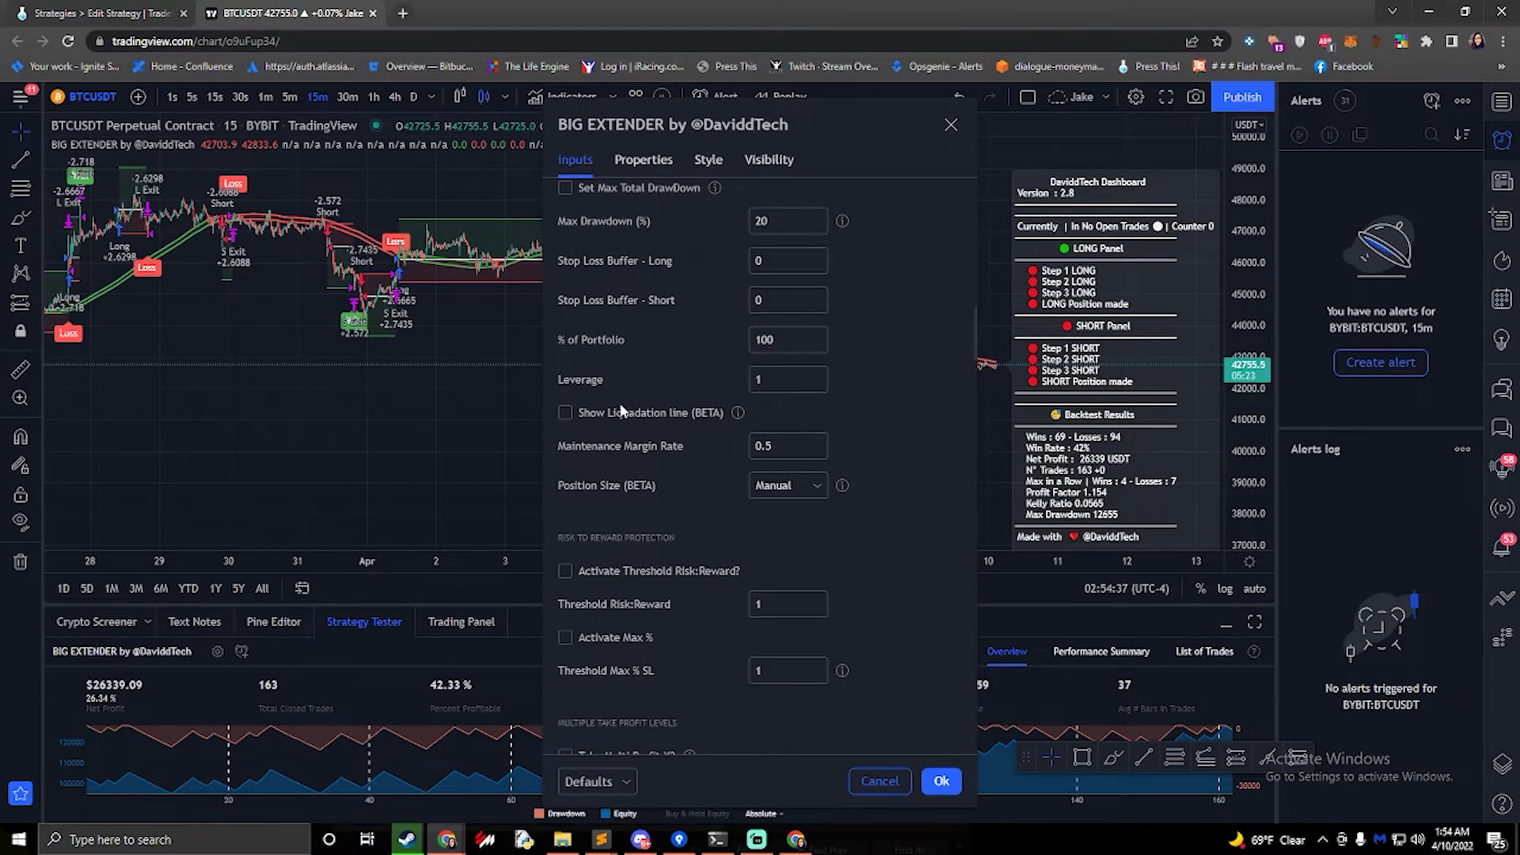
{"action": "scroll", "coordinate": [620, 404], "scroll_direction": "up", "scroll_amount": 4}
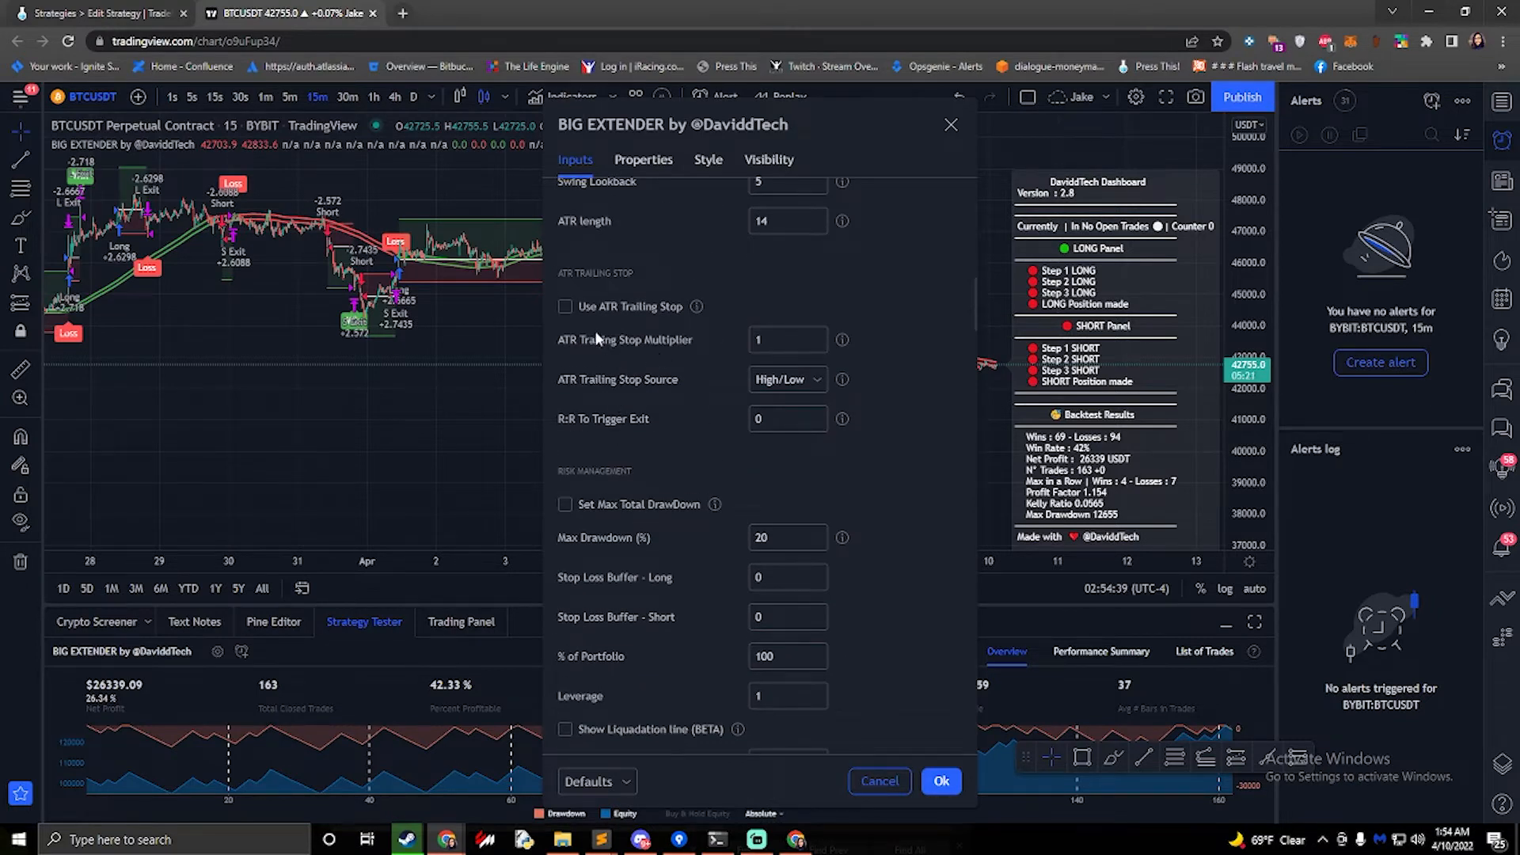
{"action": "scroll", "coordinate": [711, 365], "scroll_direction": "up", "scroll_amount": 3}
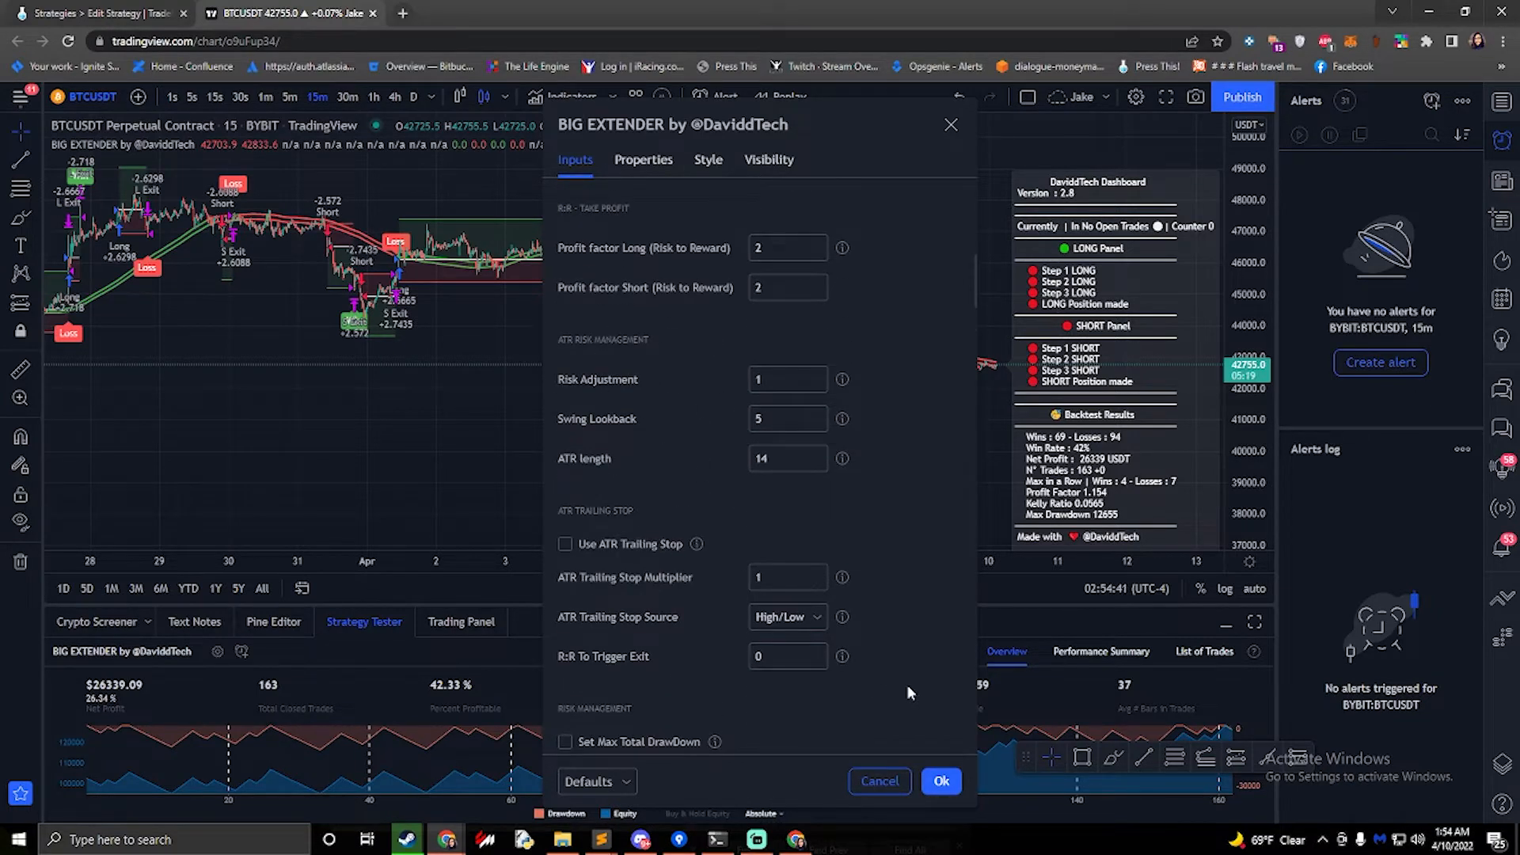
{"action": "left_click", "coordinate": [942, 788]}
Step: Switch to TradeLab, return to the alert list and open the DaviddTech TV Alert instructions
{"action": "left_click", "coordinate": [99, 20]}
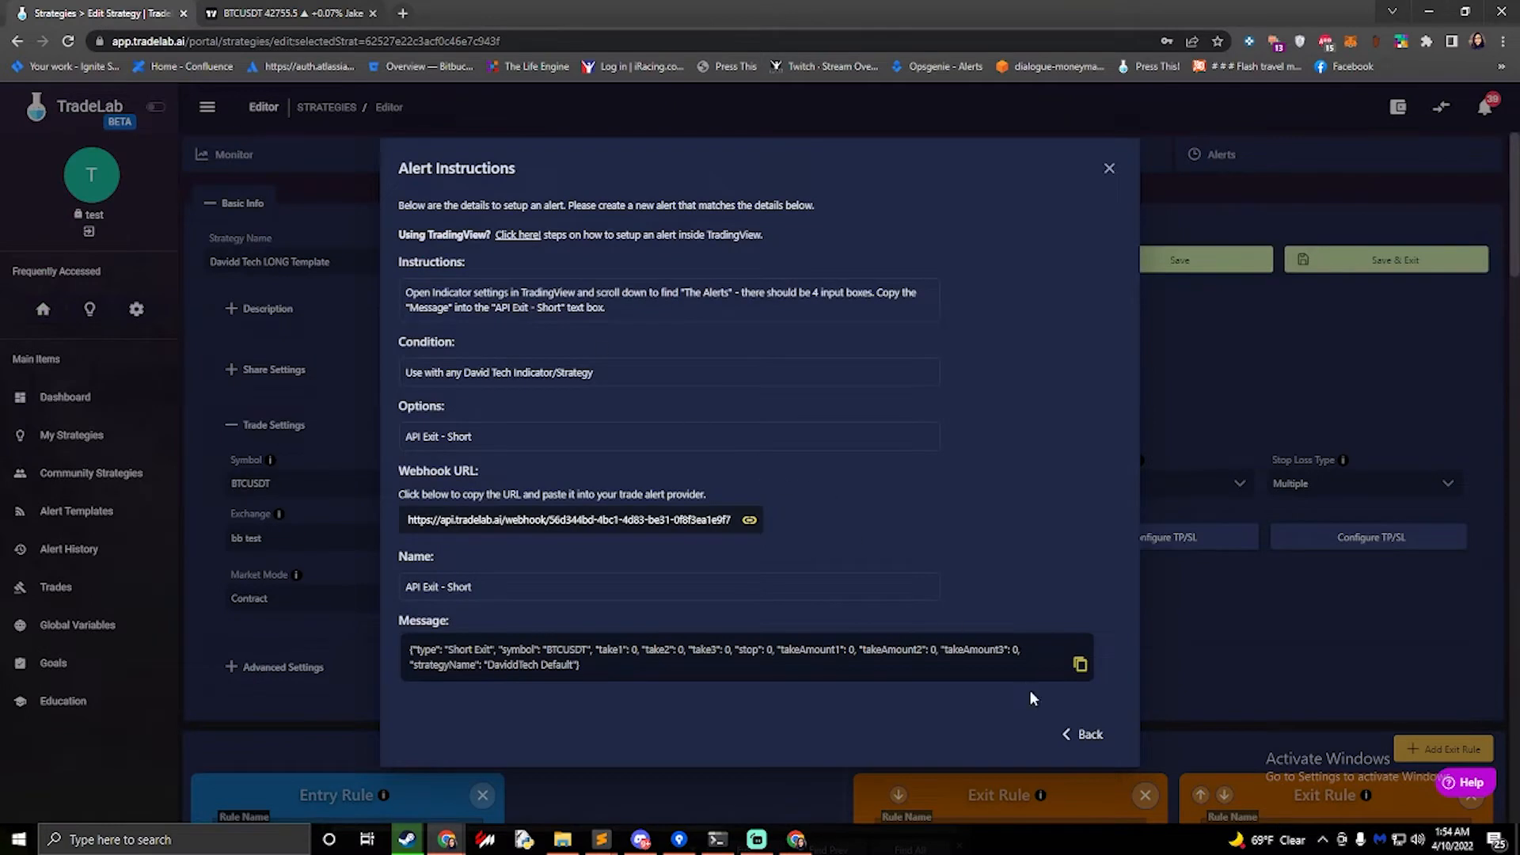
{"action": "left_click", "coordinate": [1090, 736]}
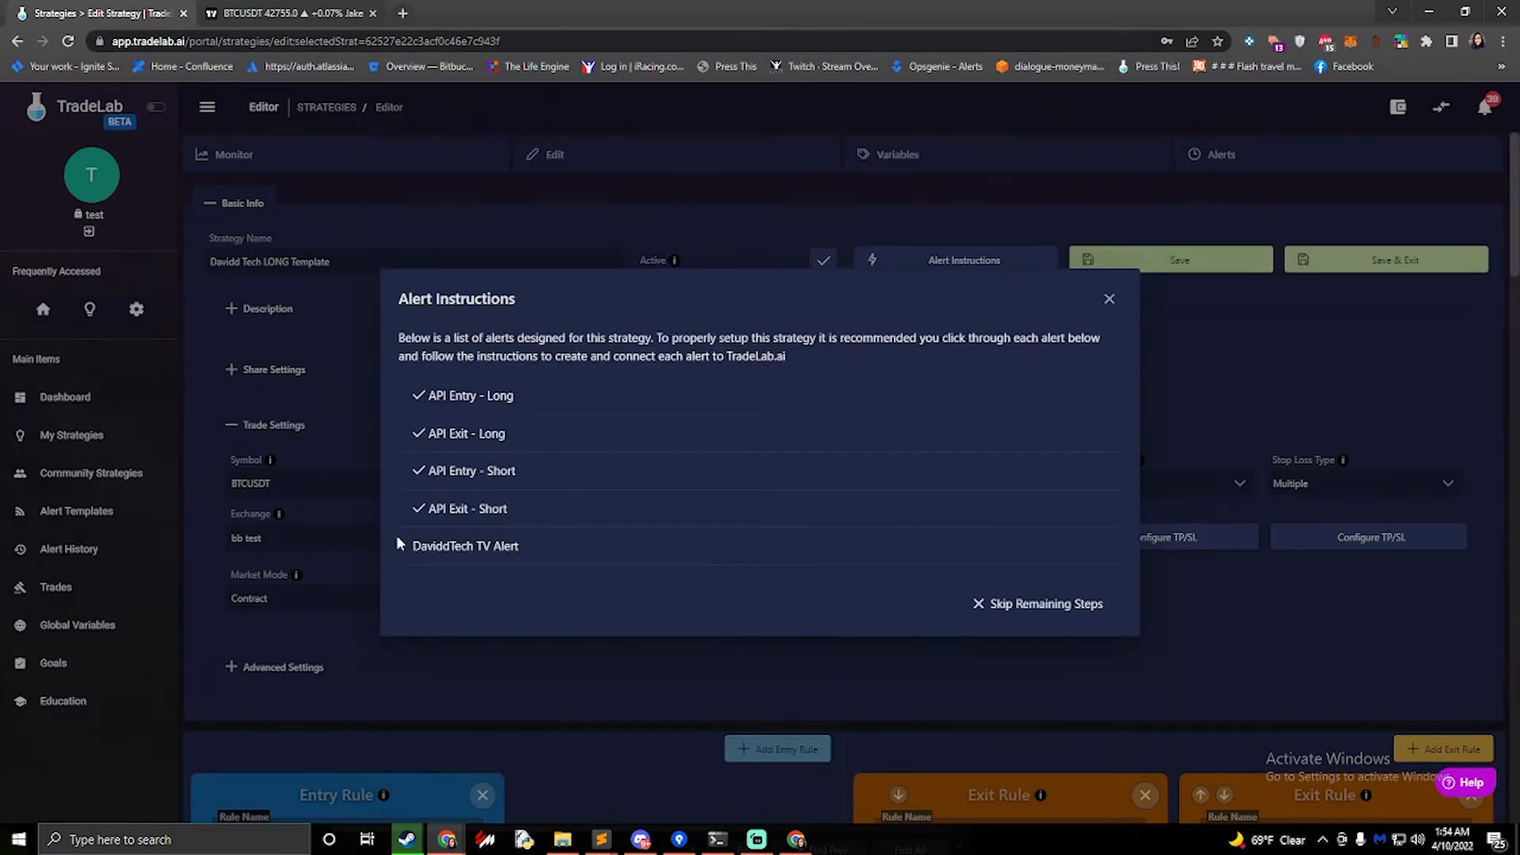
{"action": "left_click", "coordinate": [485, 550]}
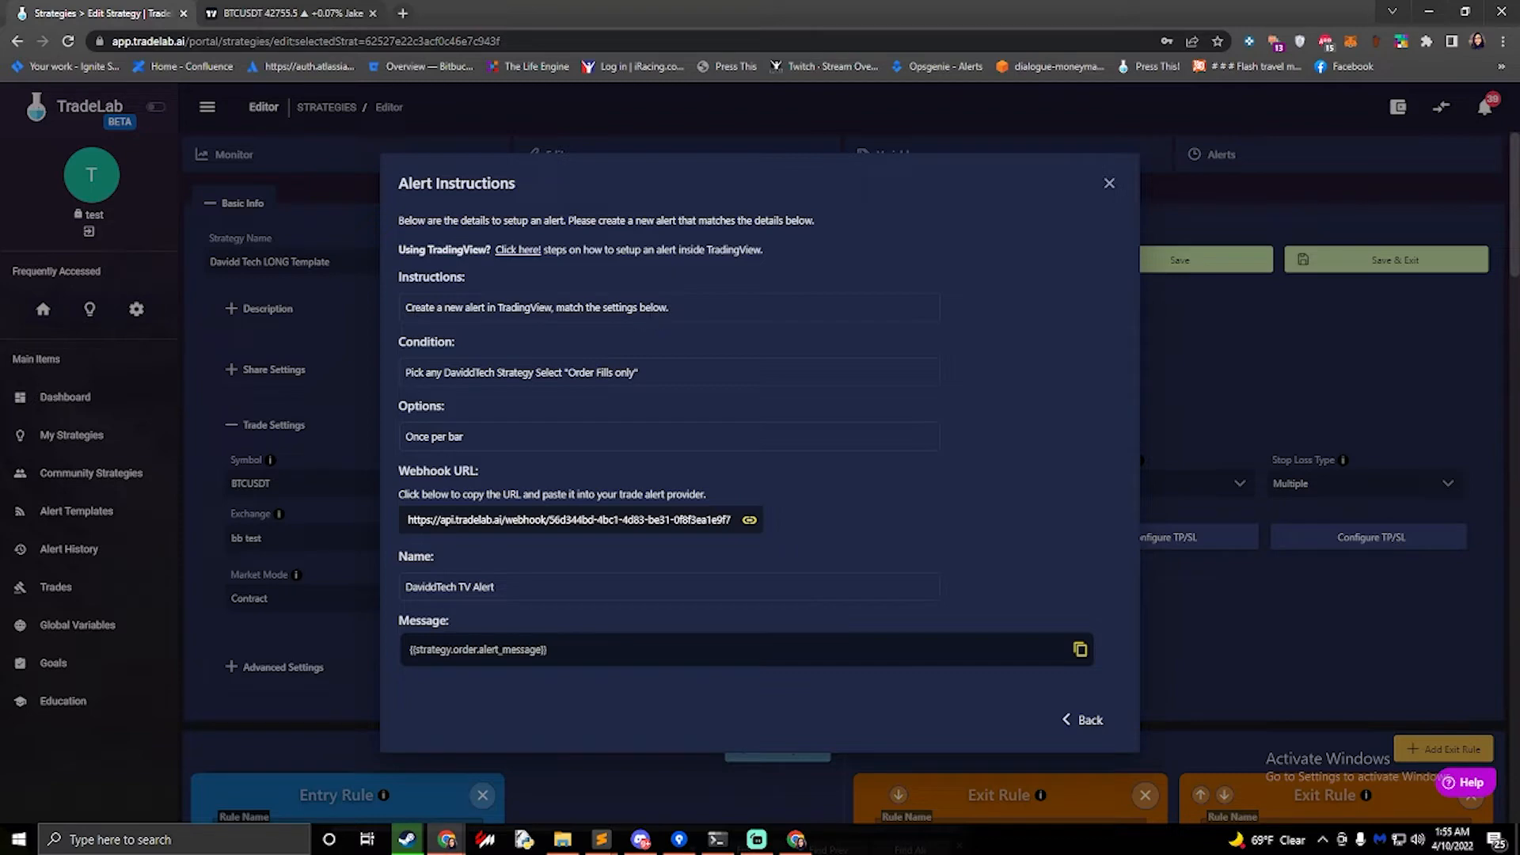
Step: Switch to TradingView and start a new BTCUSDT alert with the BIG EXTENDER strategy as its condition
{"action": "left_click", "coordinate": [289, 12]}
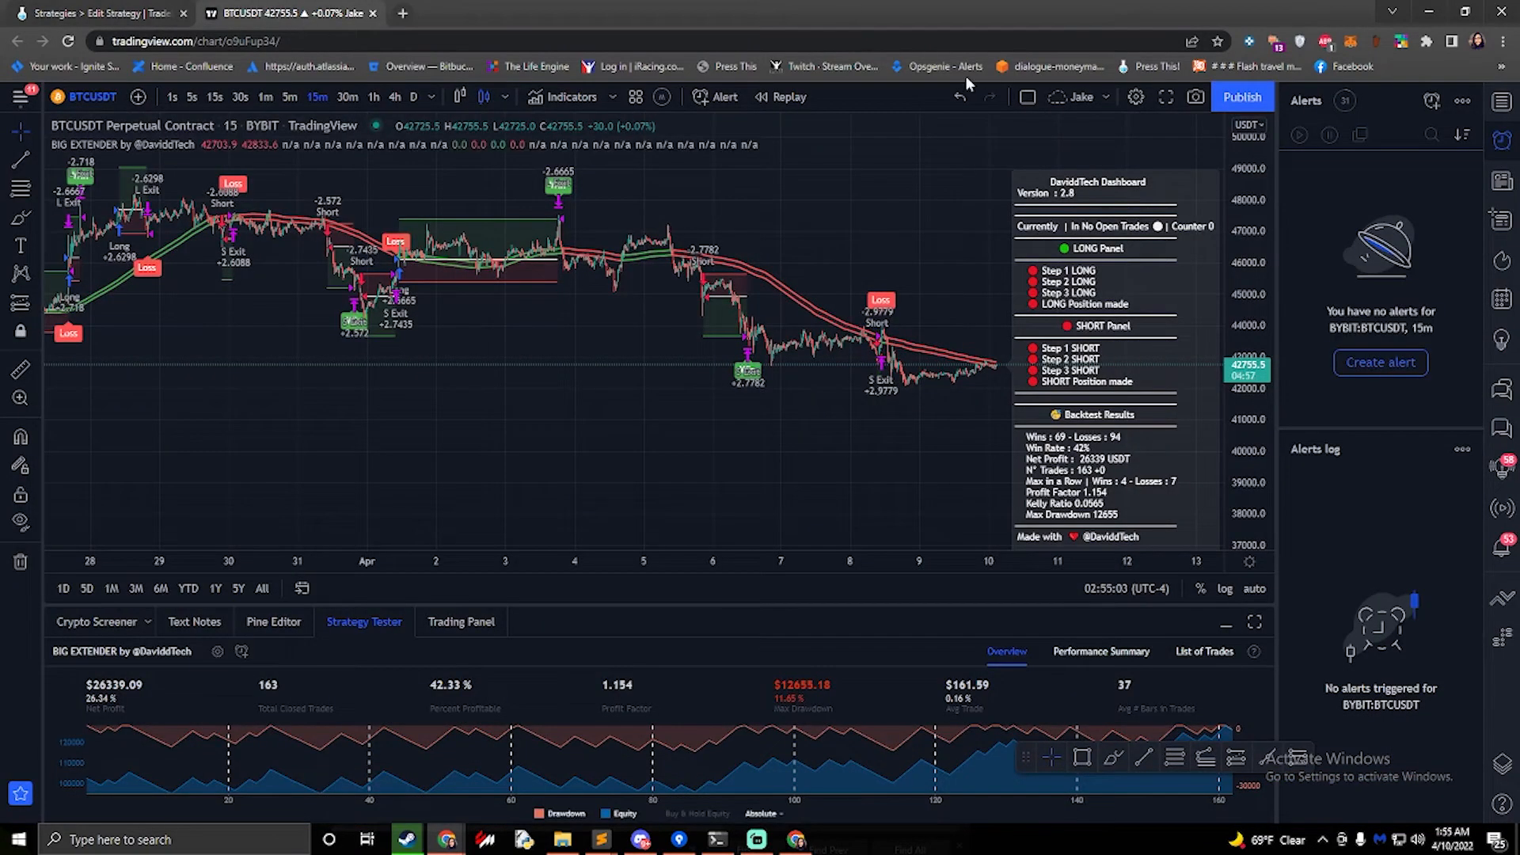
{"action": "left_click", "coordinate": [1434, 97]}
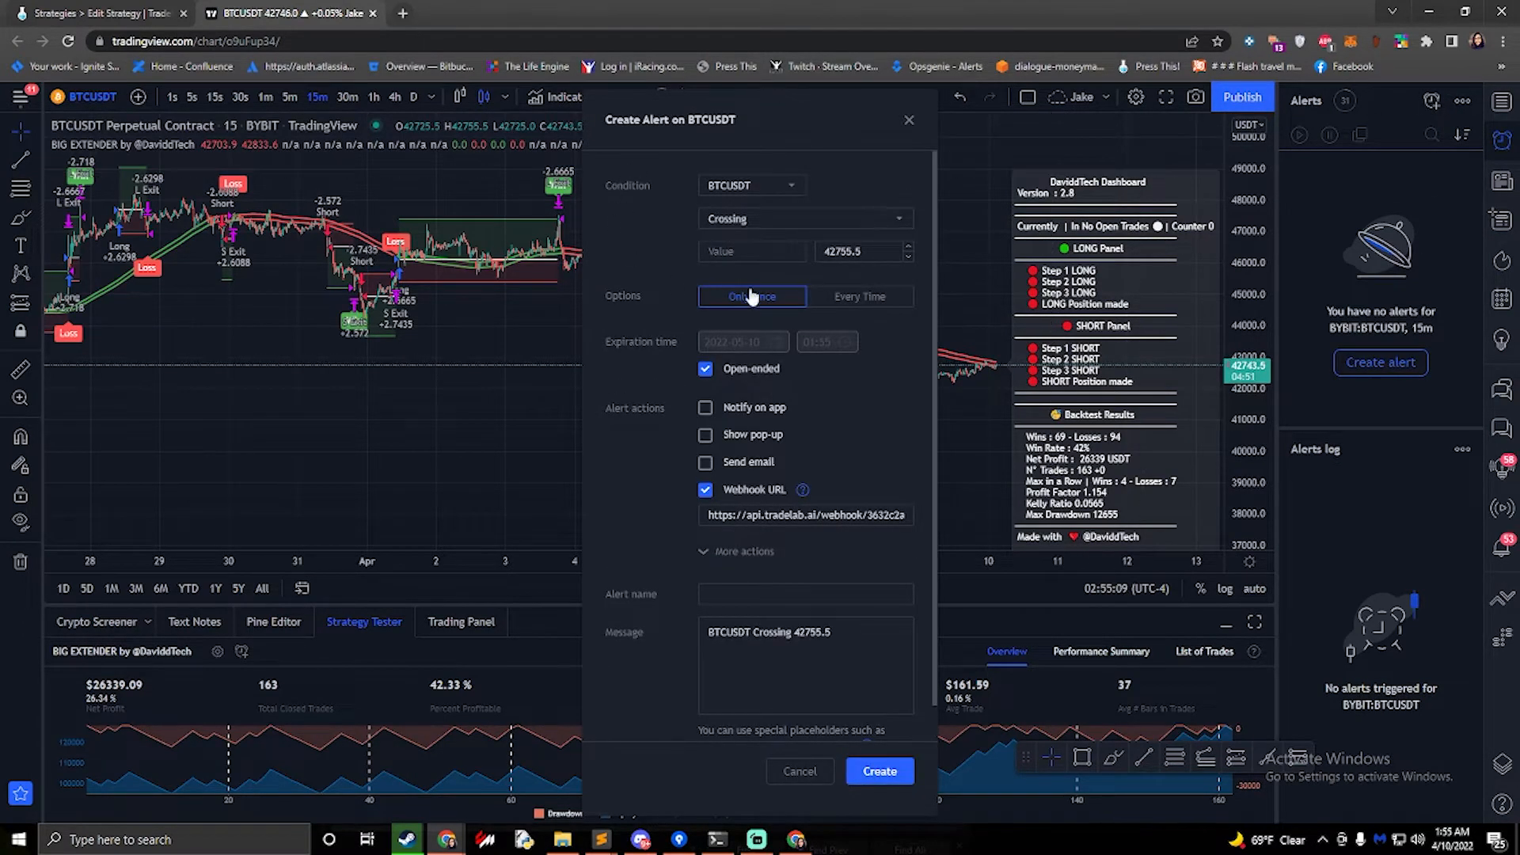
{"action": "left_click", "coordinate": [764, 196]}
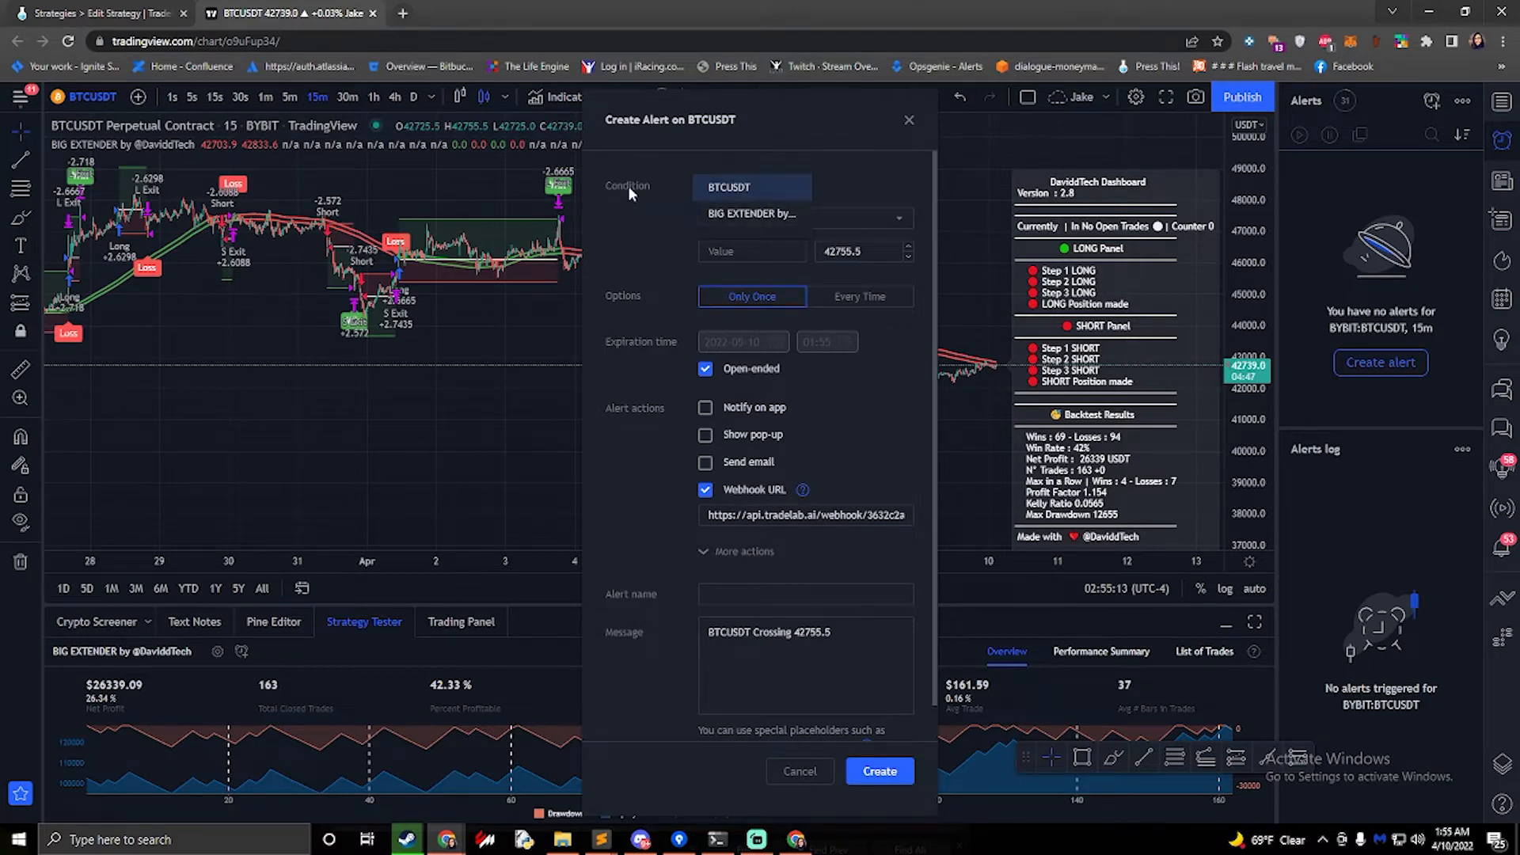
{"action": "left_click", "coordinate": [740, 223]}
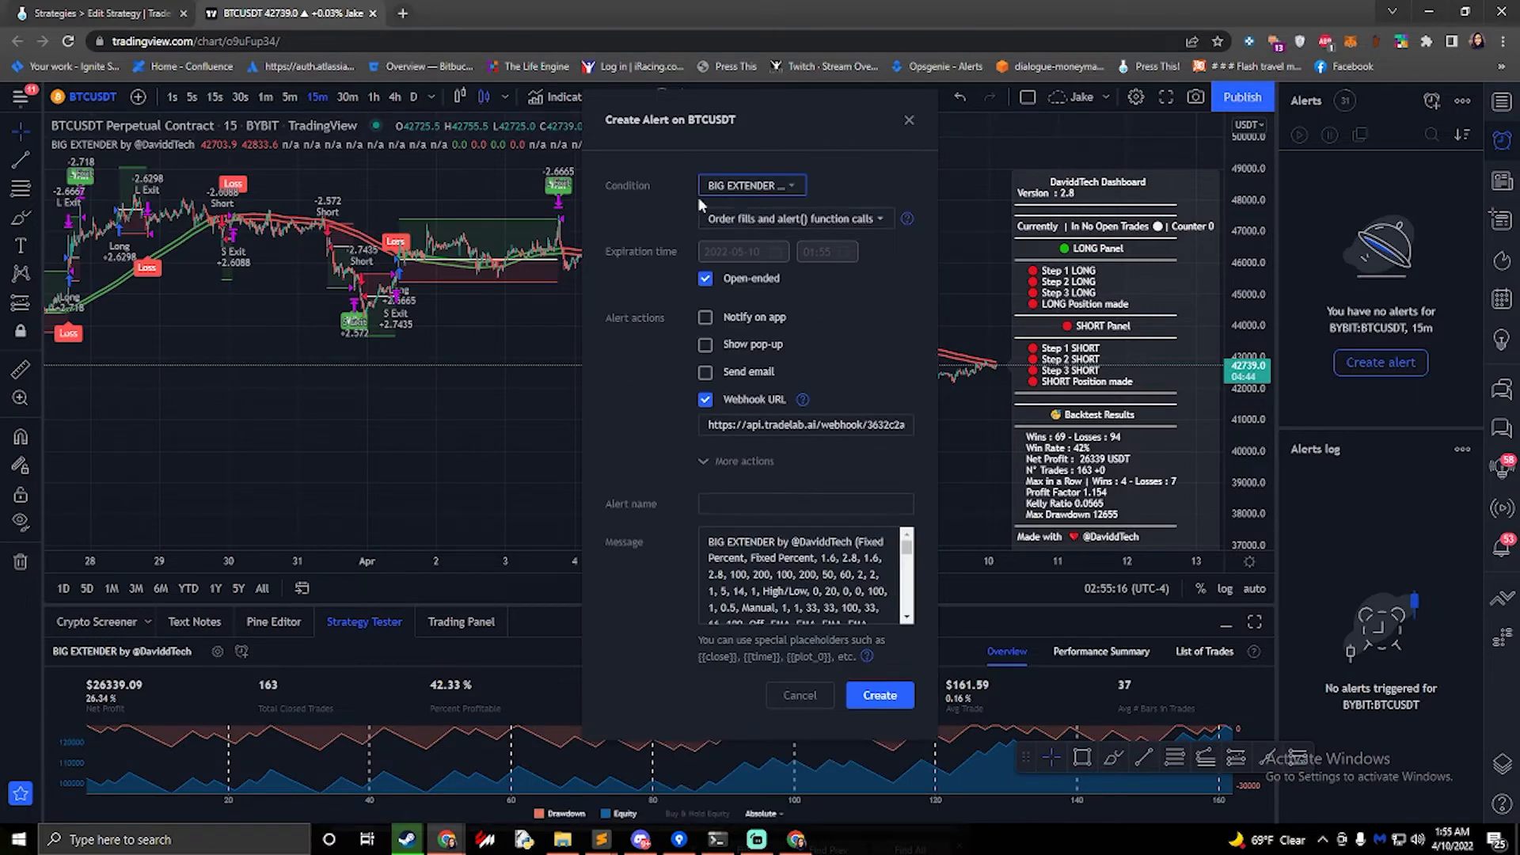
Step: Check the required condition in TradeLab's instructions and set the TradingView alert's BIG EXTENDER condition to Order fills only
{"action": "left_click", "coordinate": [103, 13]}
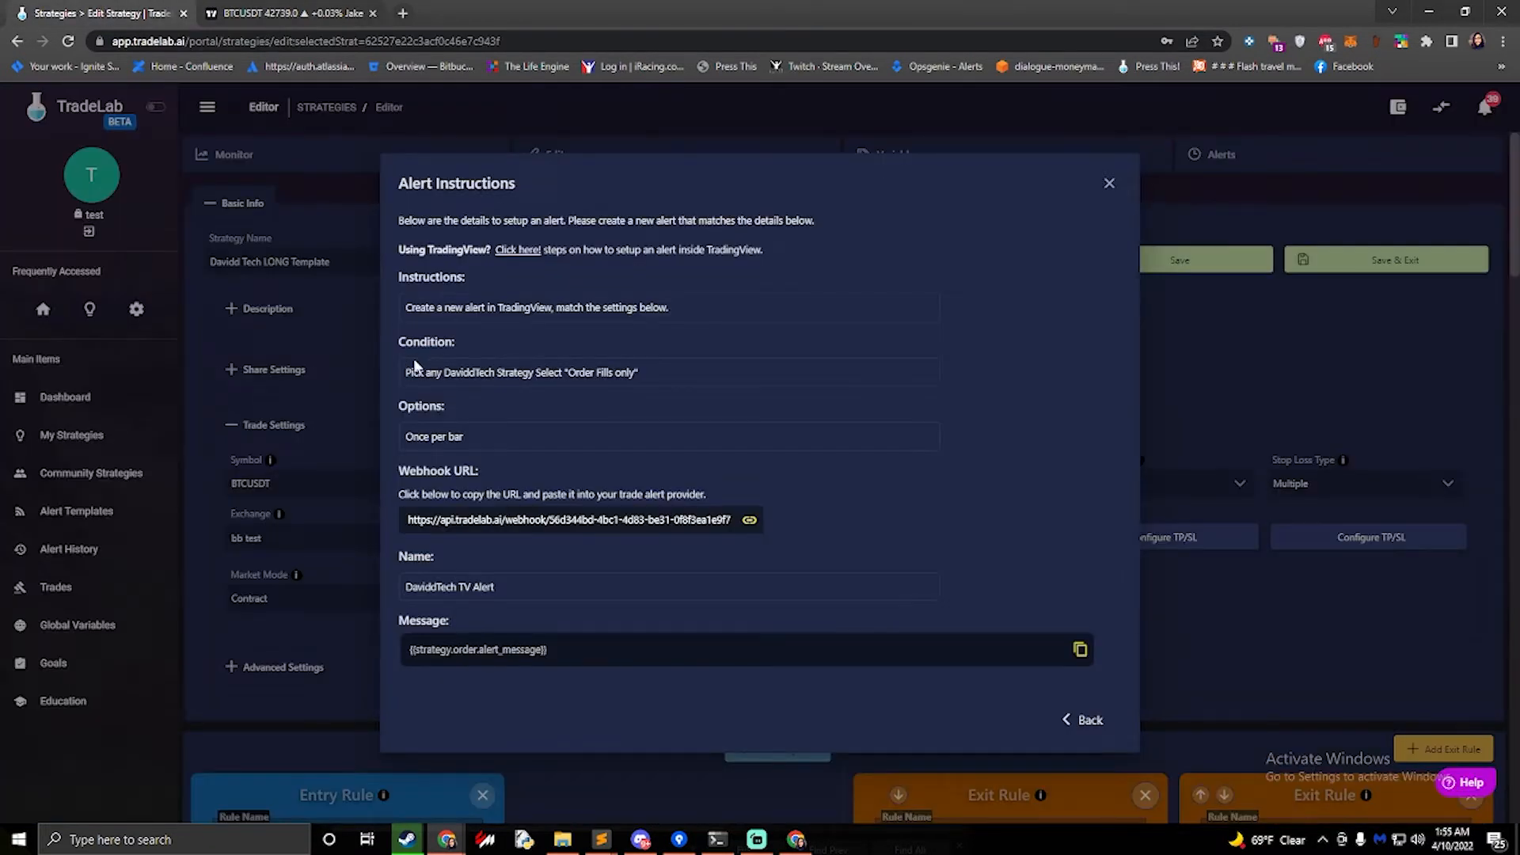
{"action": "left_click_drag", "start_coordinate": [411, 372], "coordinate": [638, 372]}
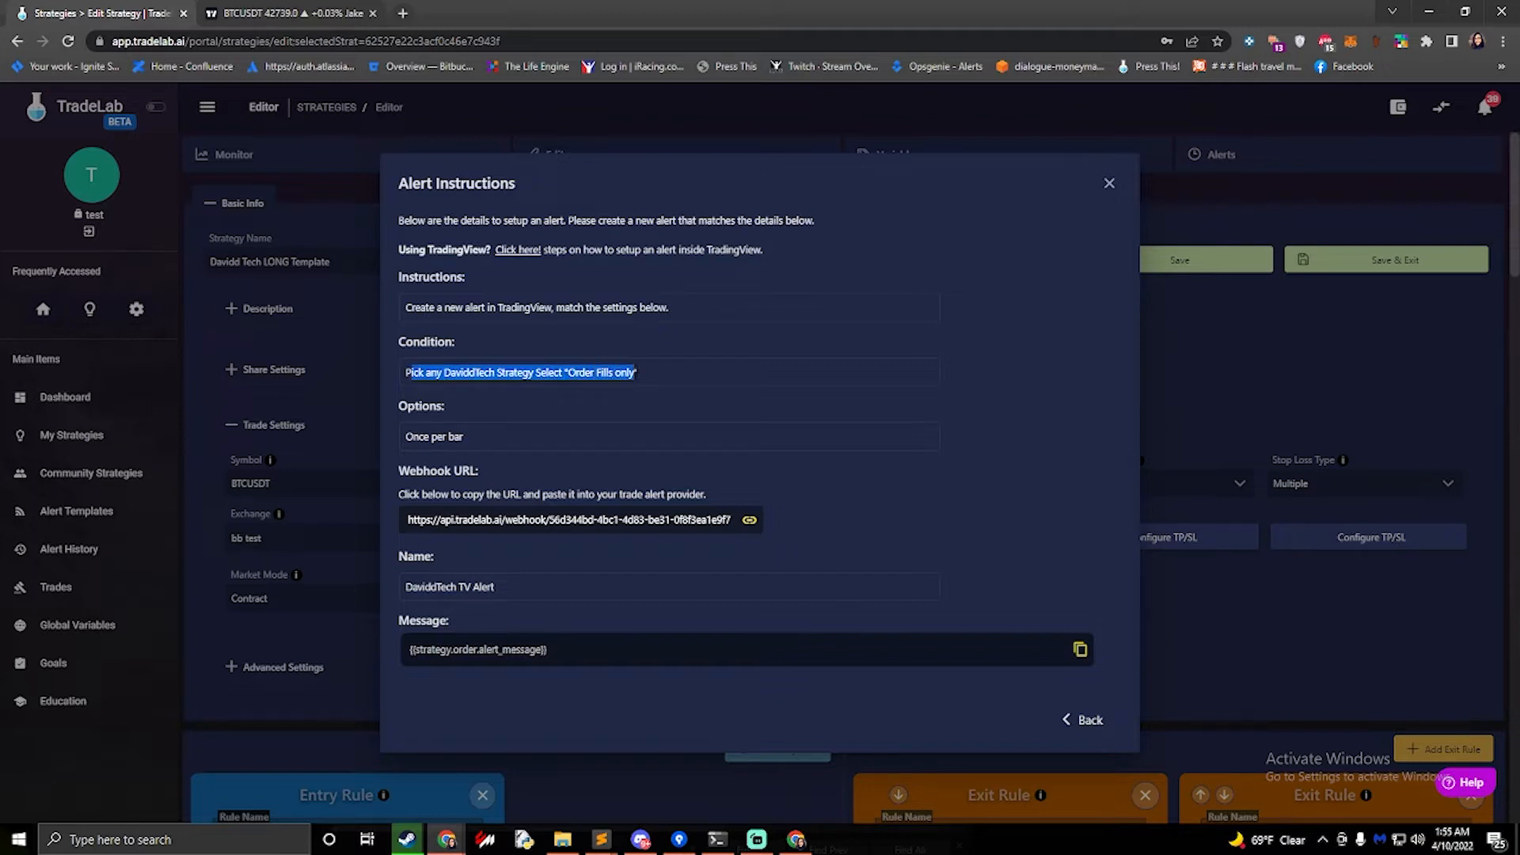
{"action": "left_click", "coordinate": [304, 14]}
{"action": "left_click", "coordinate": [743, 192]}
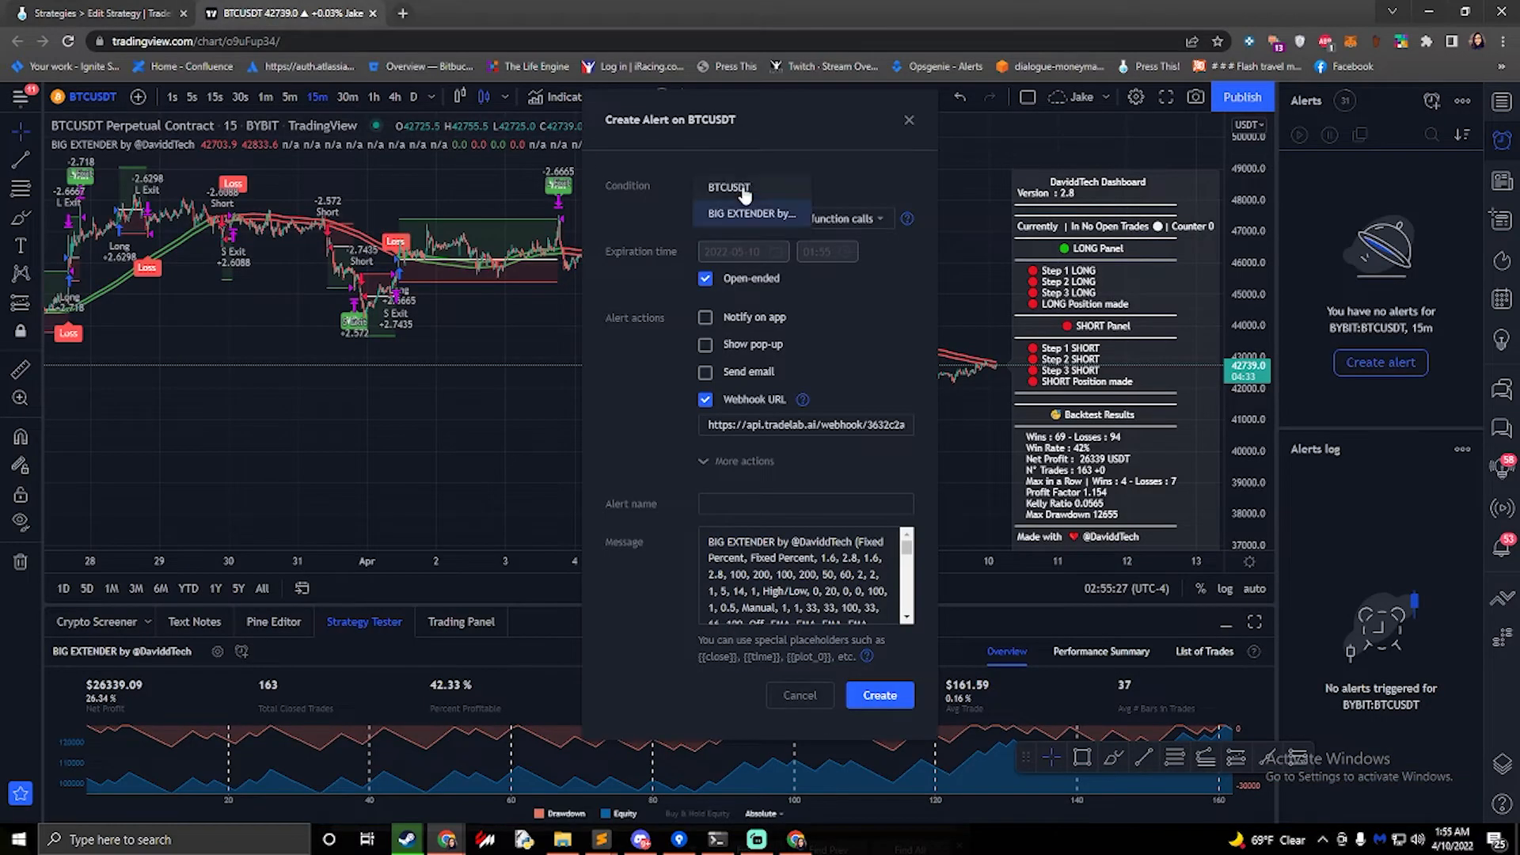
{"action": "left_click", "coordinate": [751, 214]}
{"action": "left_click", "coordinate": [776, 221]}
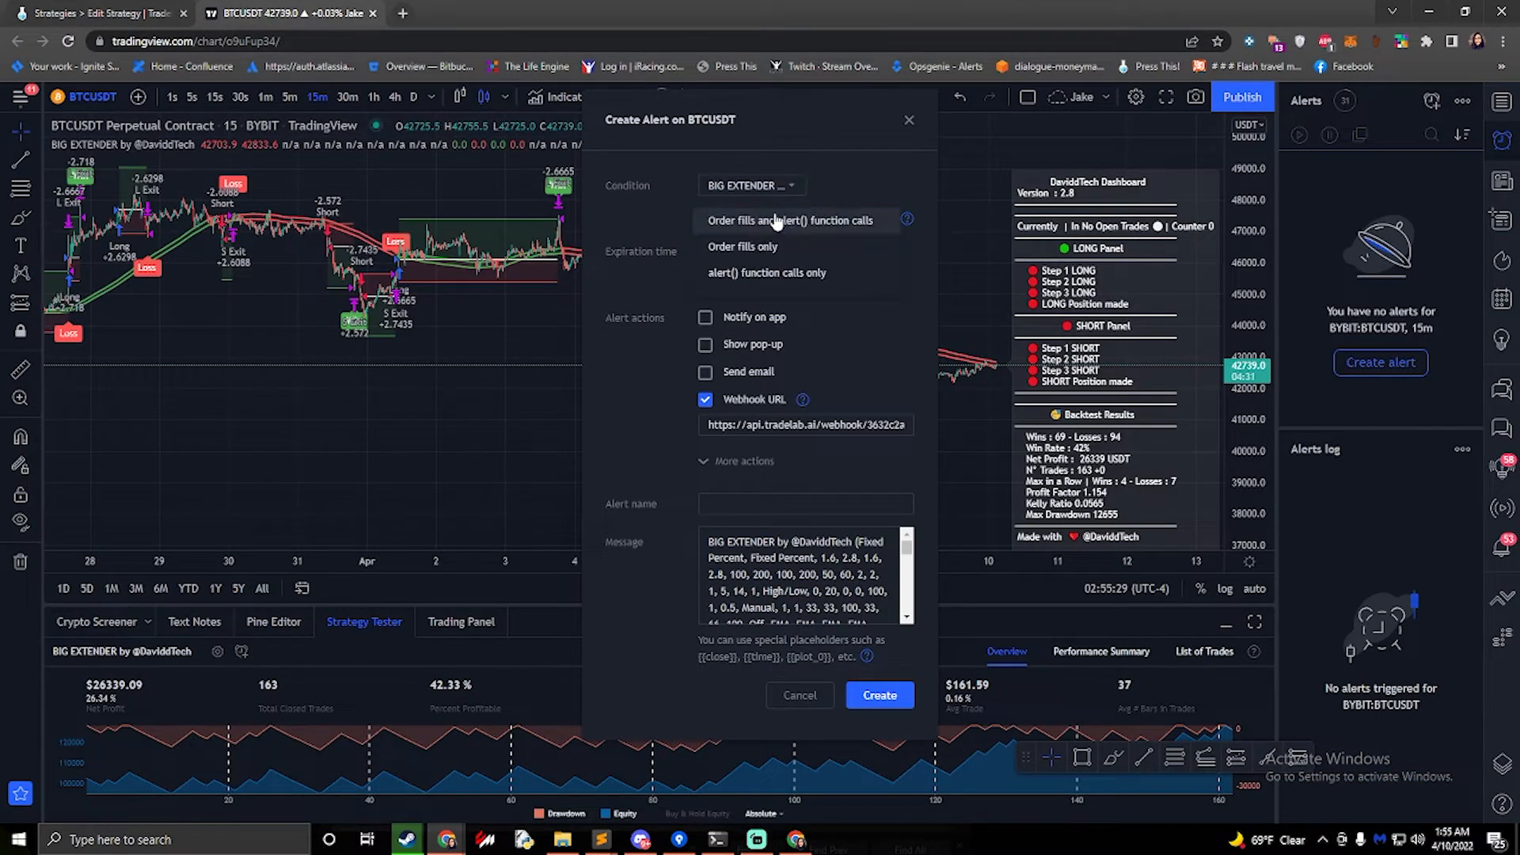
{"action": "left_click", "coordinate": [790, 247]}
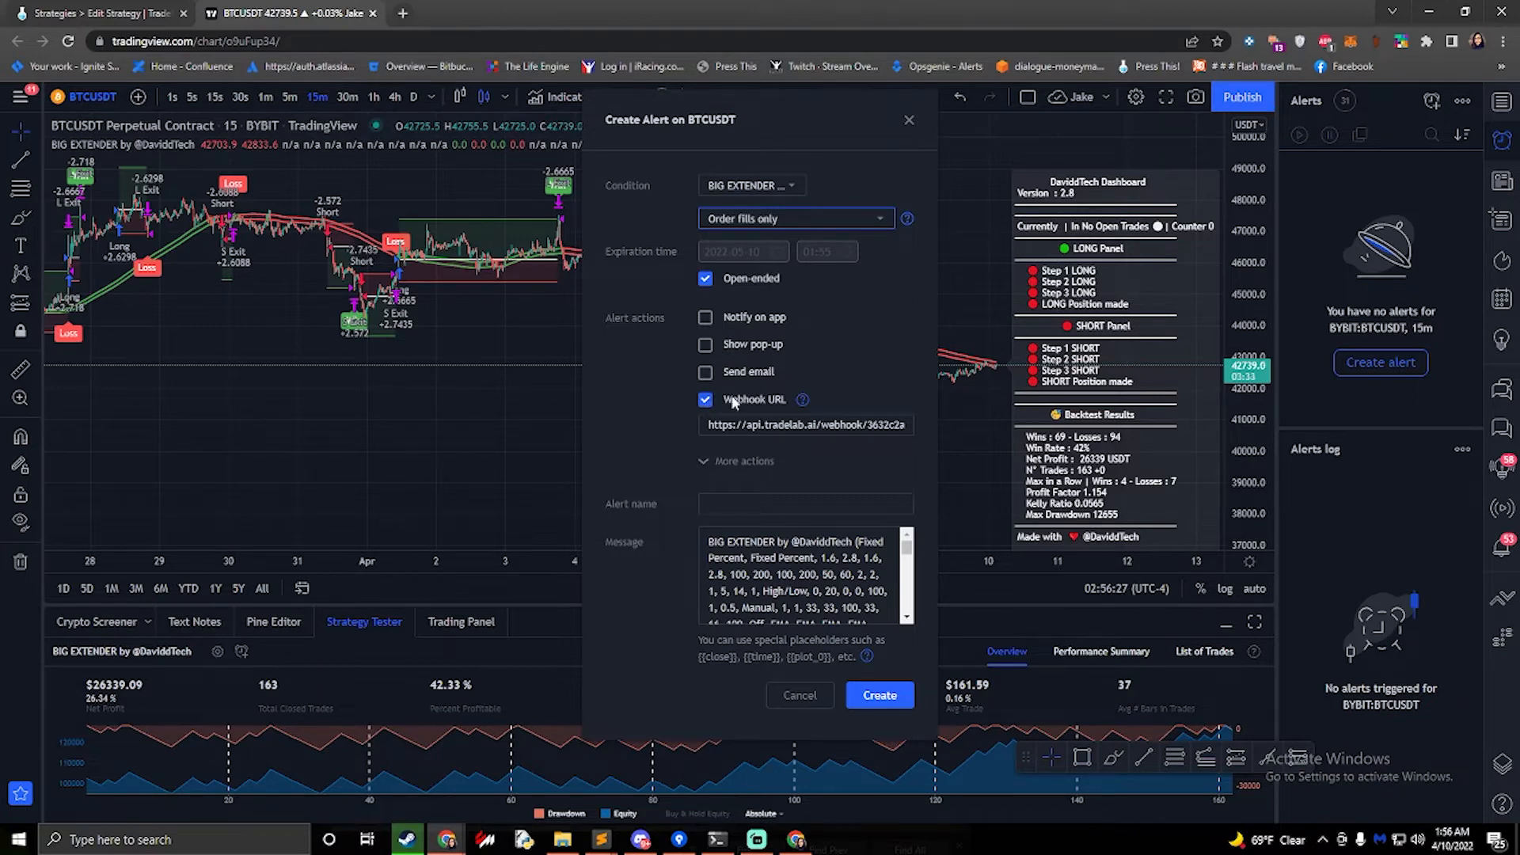
Step: Copy the webhook URL from TradeLab's DaviddTech TV Alert instructions and replace the TradingView alert's Webhook URL with it
{"action": "left_click", "coordinate": [123, 14]}
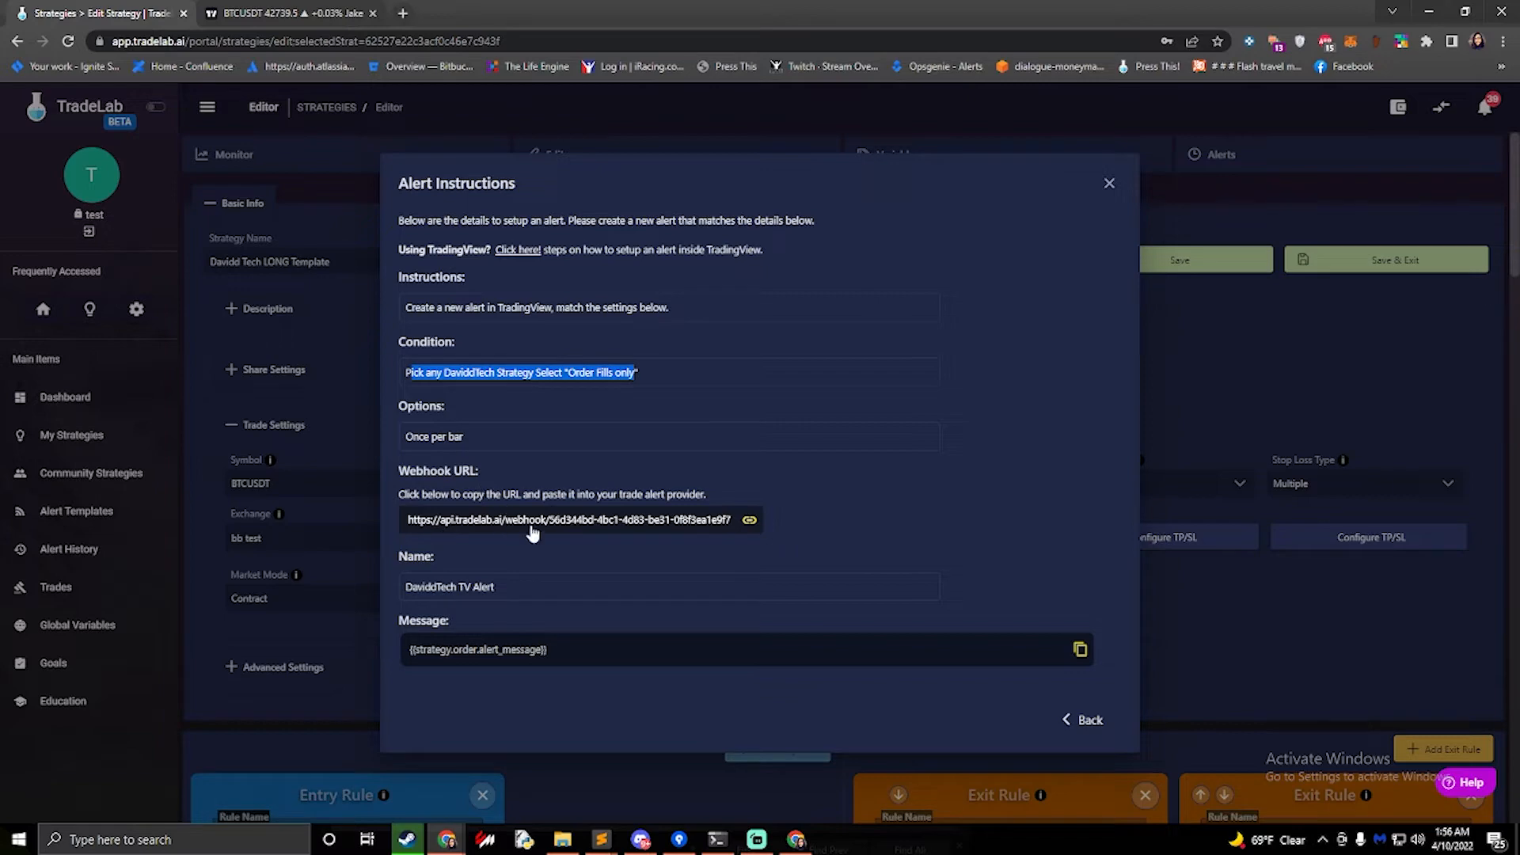
{"action": "left_click", "coordinate": [575, 521]}
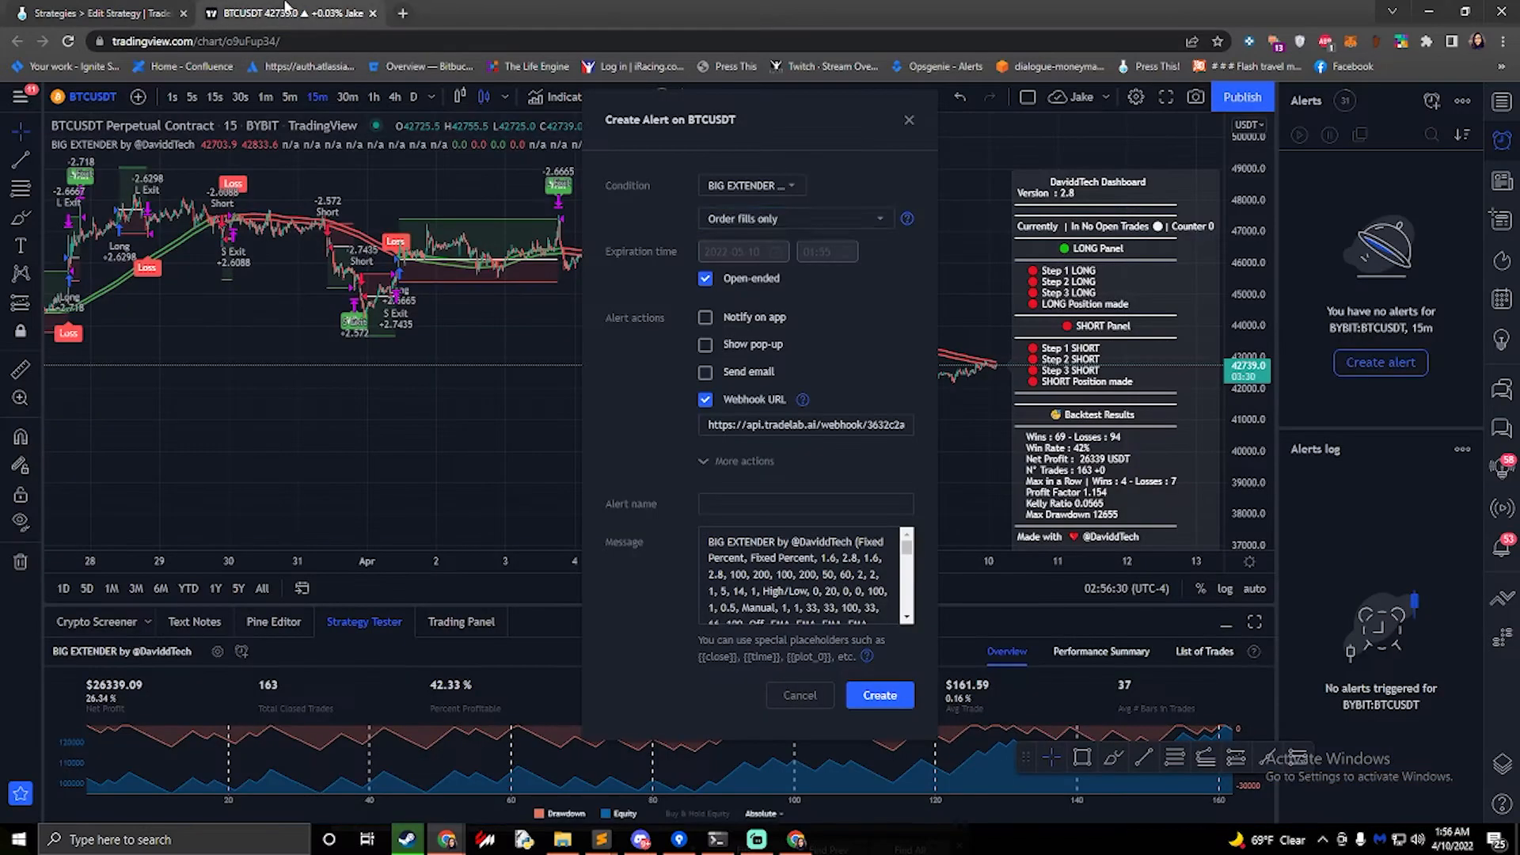
{"action": "left_click", "coordinate": [289, 13]}
{"action": "left_click", "coordinate": [802, 424]}
{"action": "key", "text": "ctrl+a"}
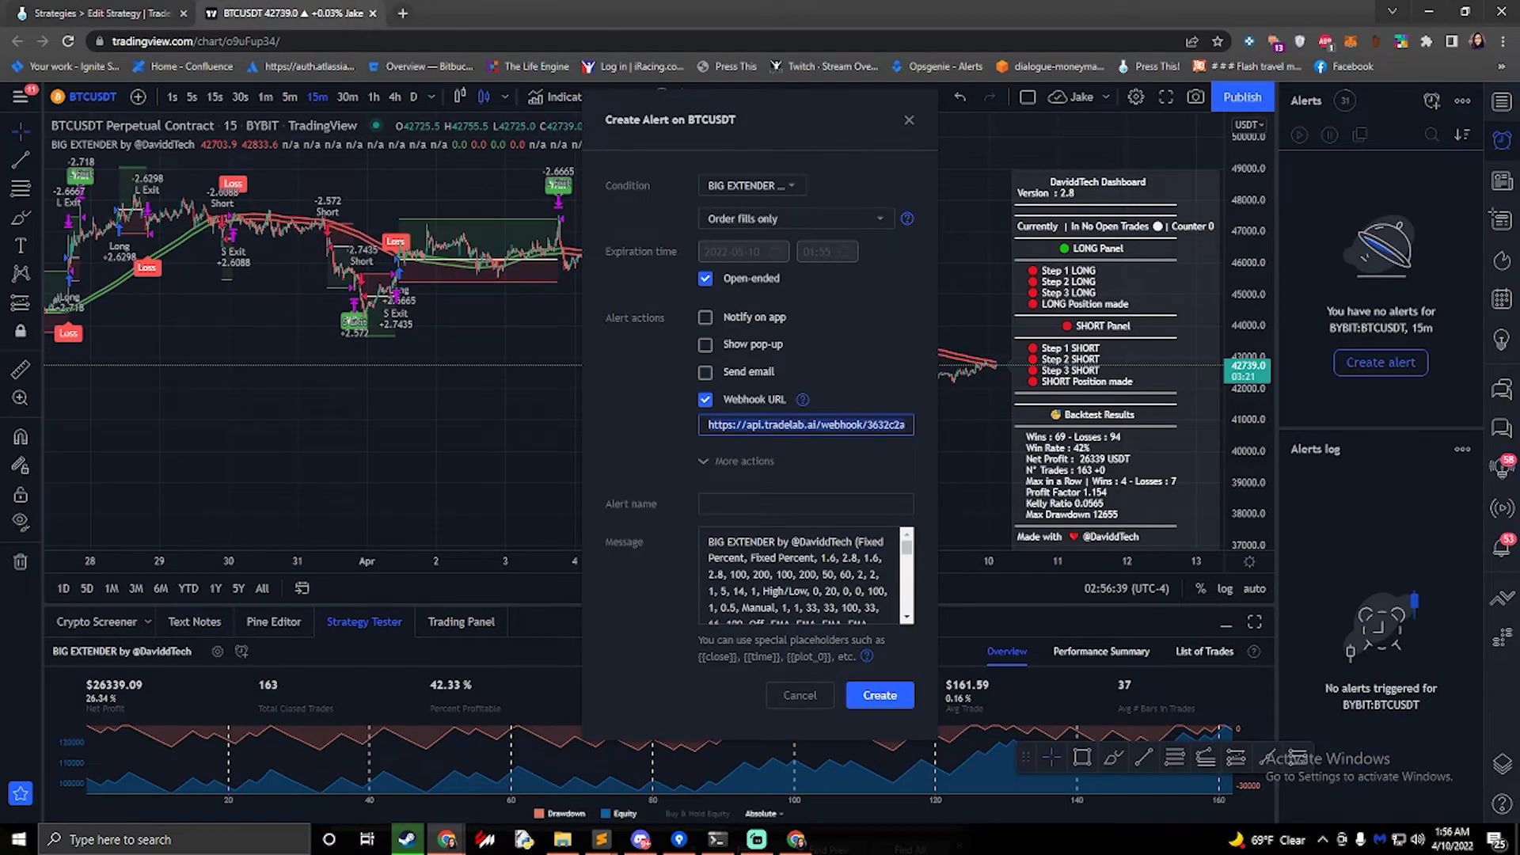
{"action": "key", "text": "ctrl+v"}
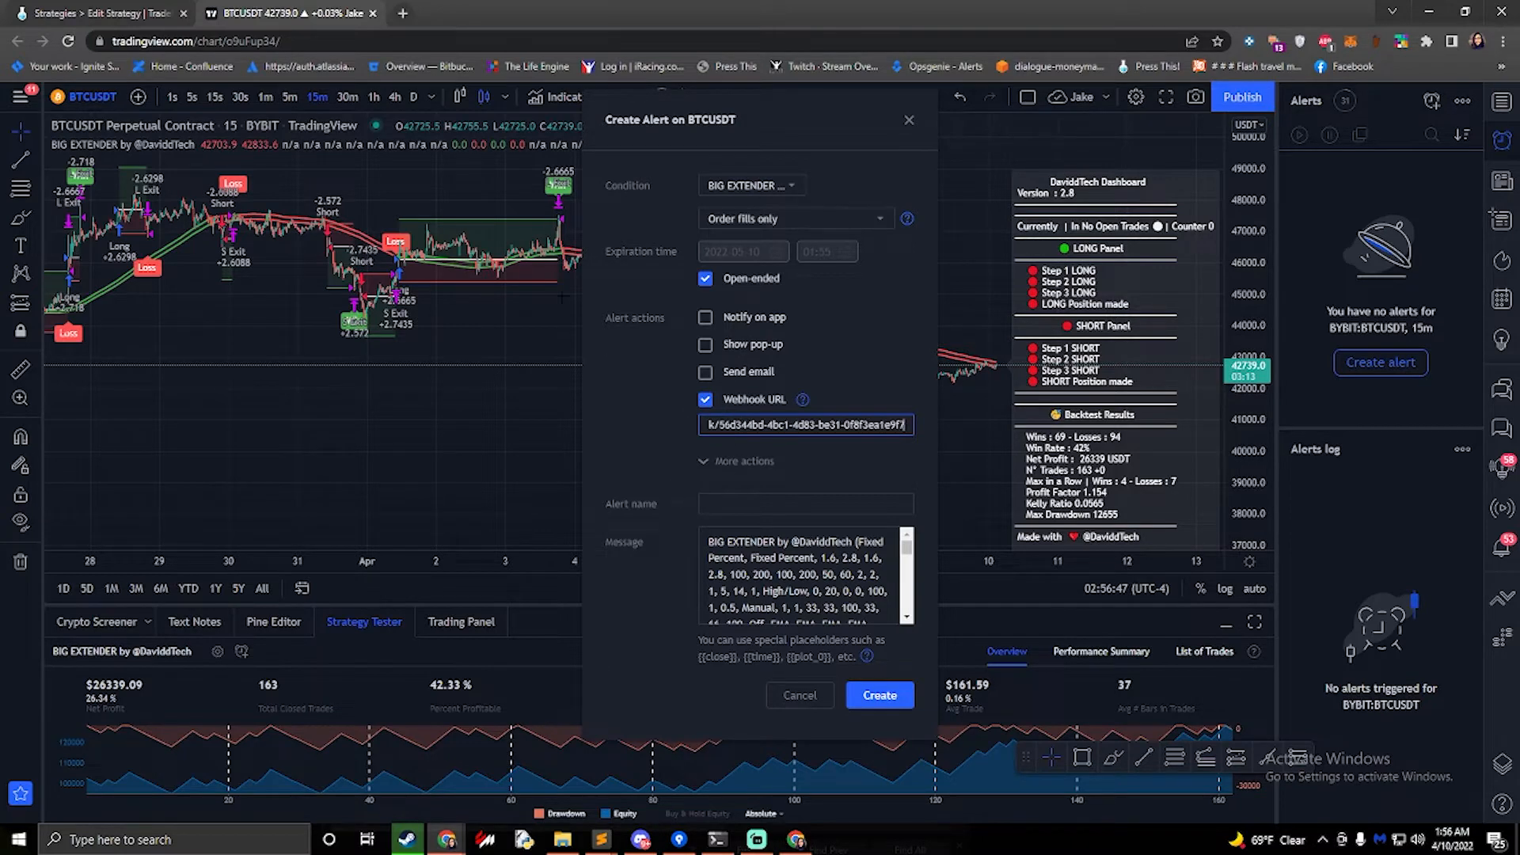
Step: Copy the name DaviddTech TV Alert from TradeLab and paste it as the TradingView alert's name
{"action": "left_click", "coordinate": [87, 13]}
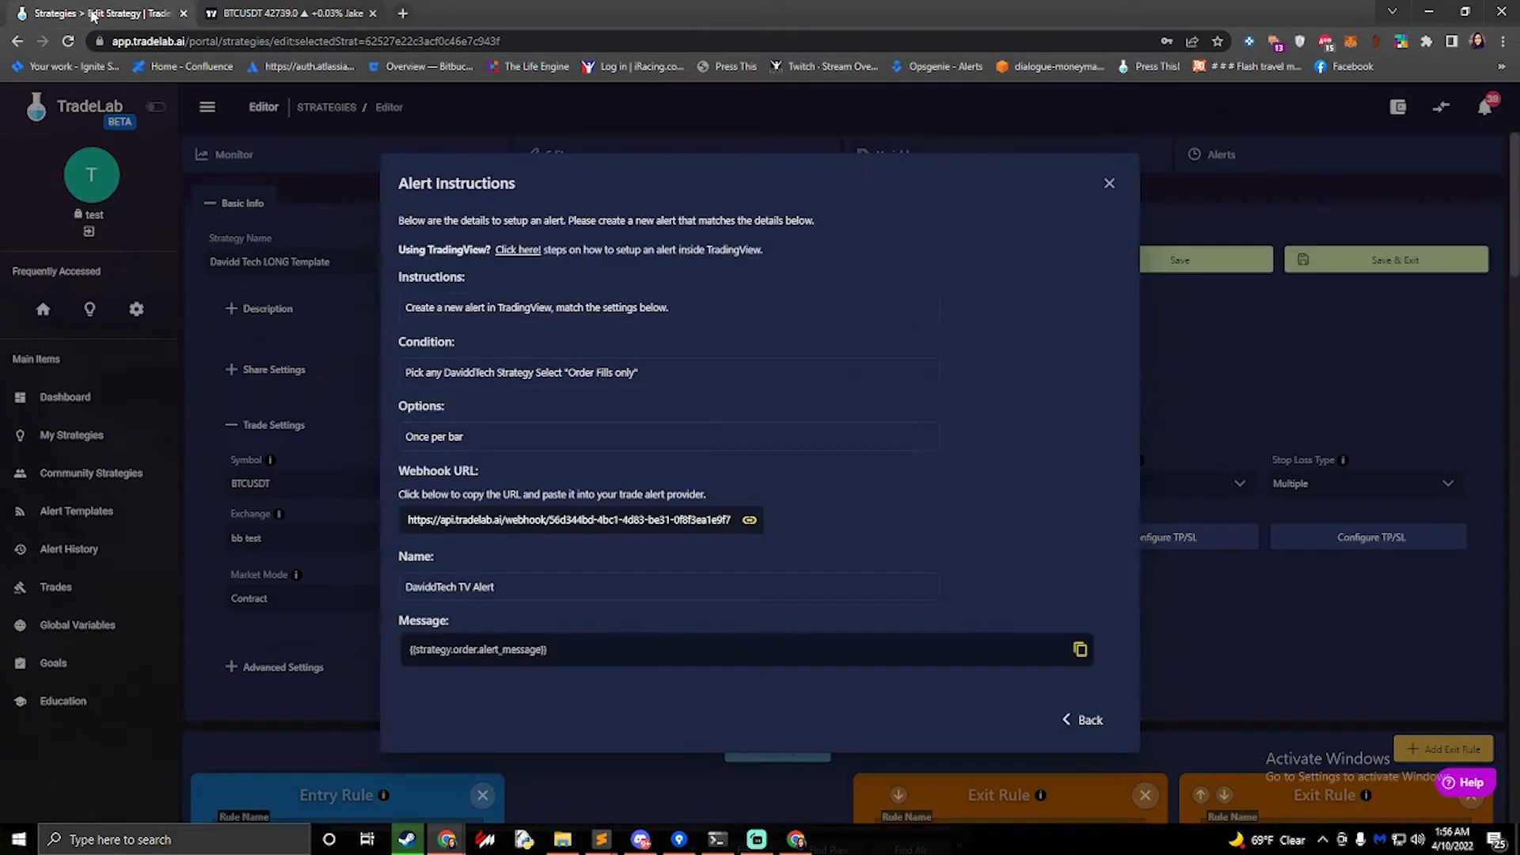
{"action": "left_click", "coordinate": [461, 592]}
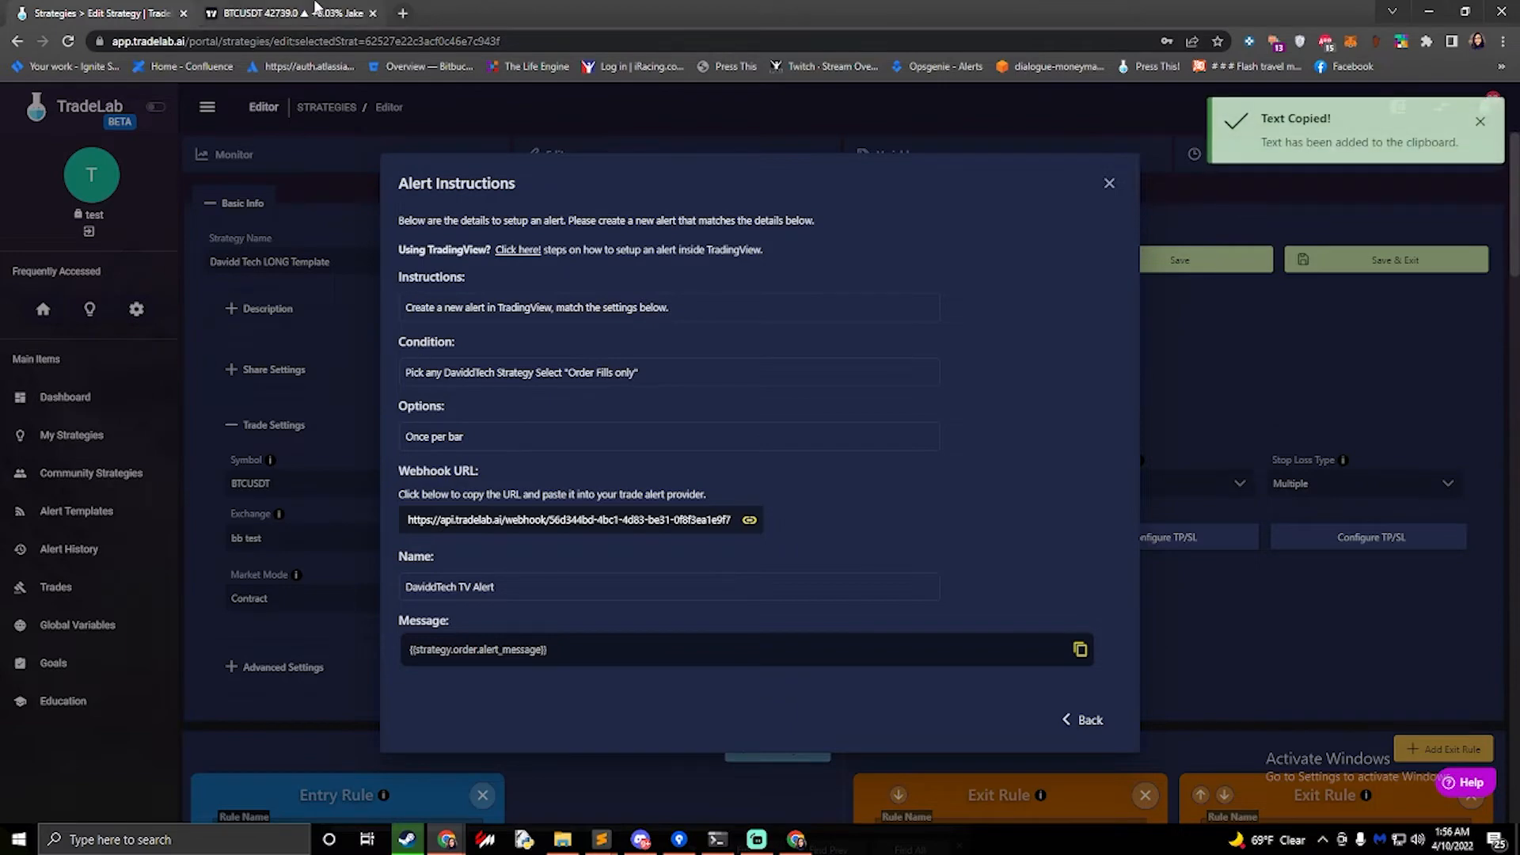
{"action": "left_click", "coordinate": [313, 12]}
{"action": "left_click", "coordinate": [733, 504]}
{"action": "key", "text": "ctrl+v"}
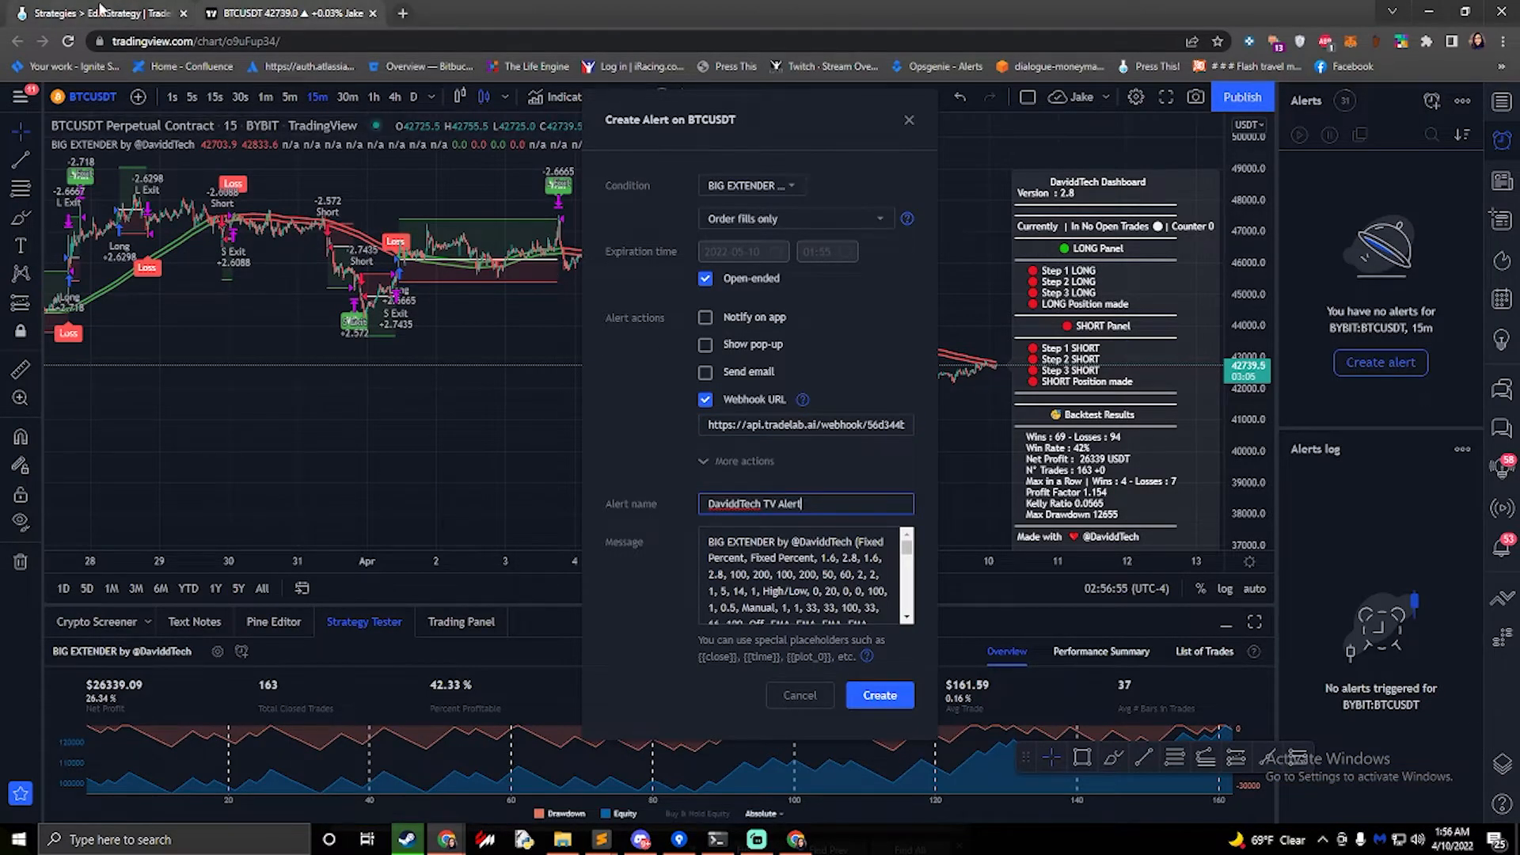
Step: Replace the TradingView alert's message with {{strategy.order.alert_message}} copied from TradeLab and create the alert
{"action": "left_click", "coordinate": [101, 11]}
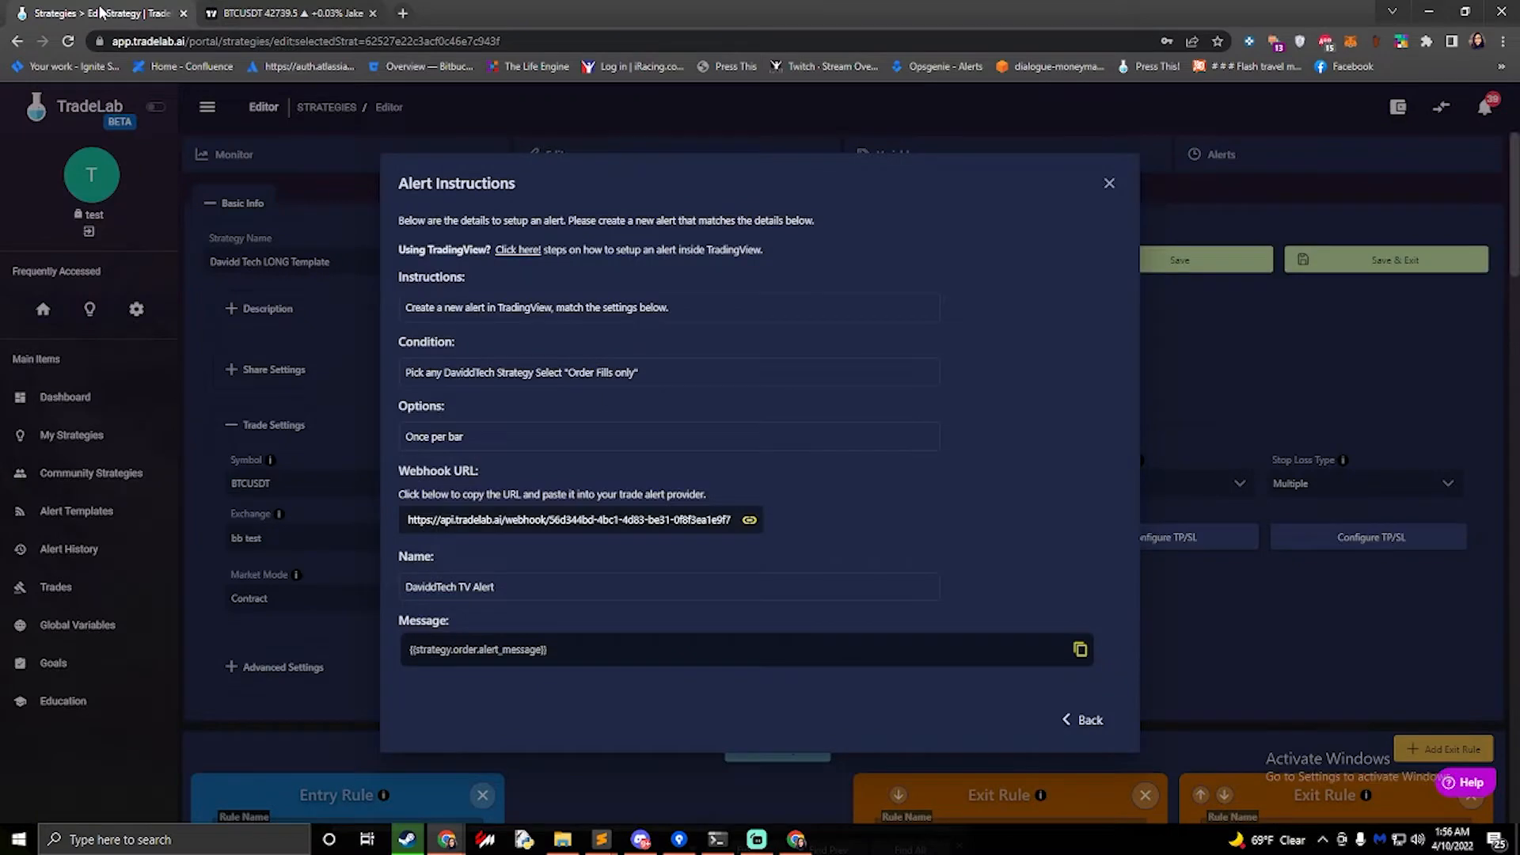
{"action": "left_click", "coordinate": [525, 651]}
{"action": "left_click", "coordinate": [297, 22]}
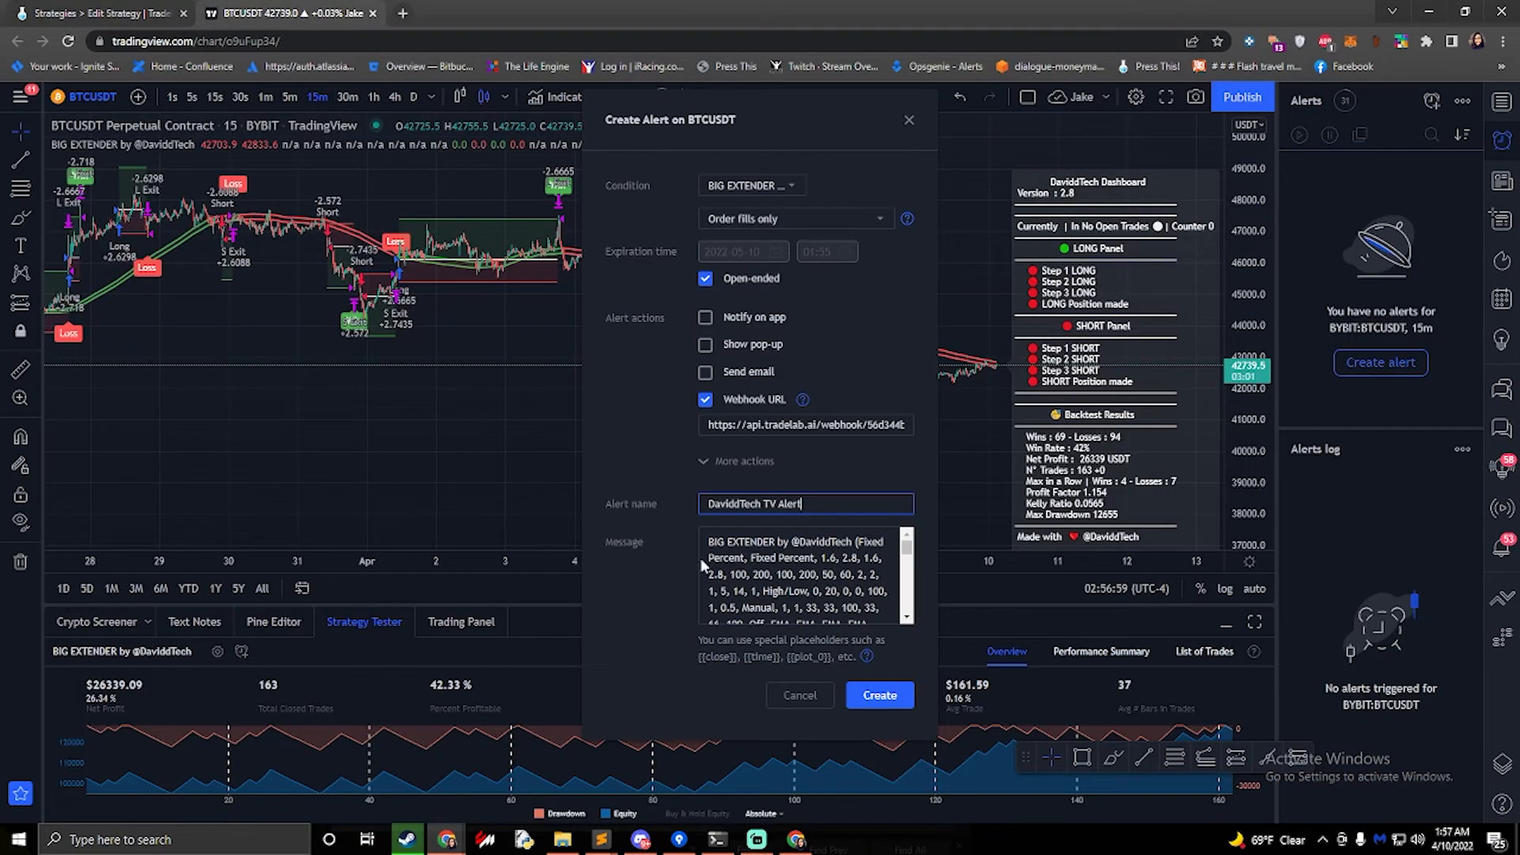
{"action": "double_click", "coordinate": [796, 559]}
{"action": "key", "text": "ctrl+a"}
{"action": "key", "text": "ctrl+v"}
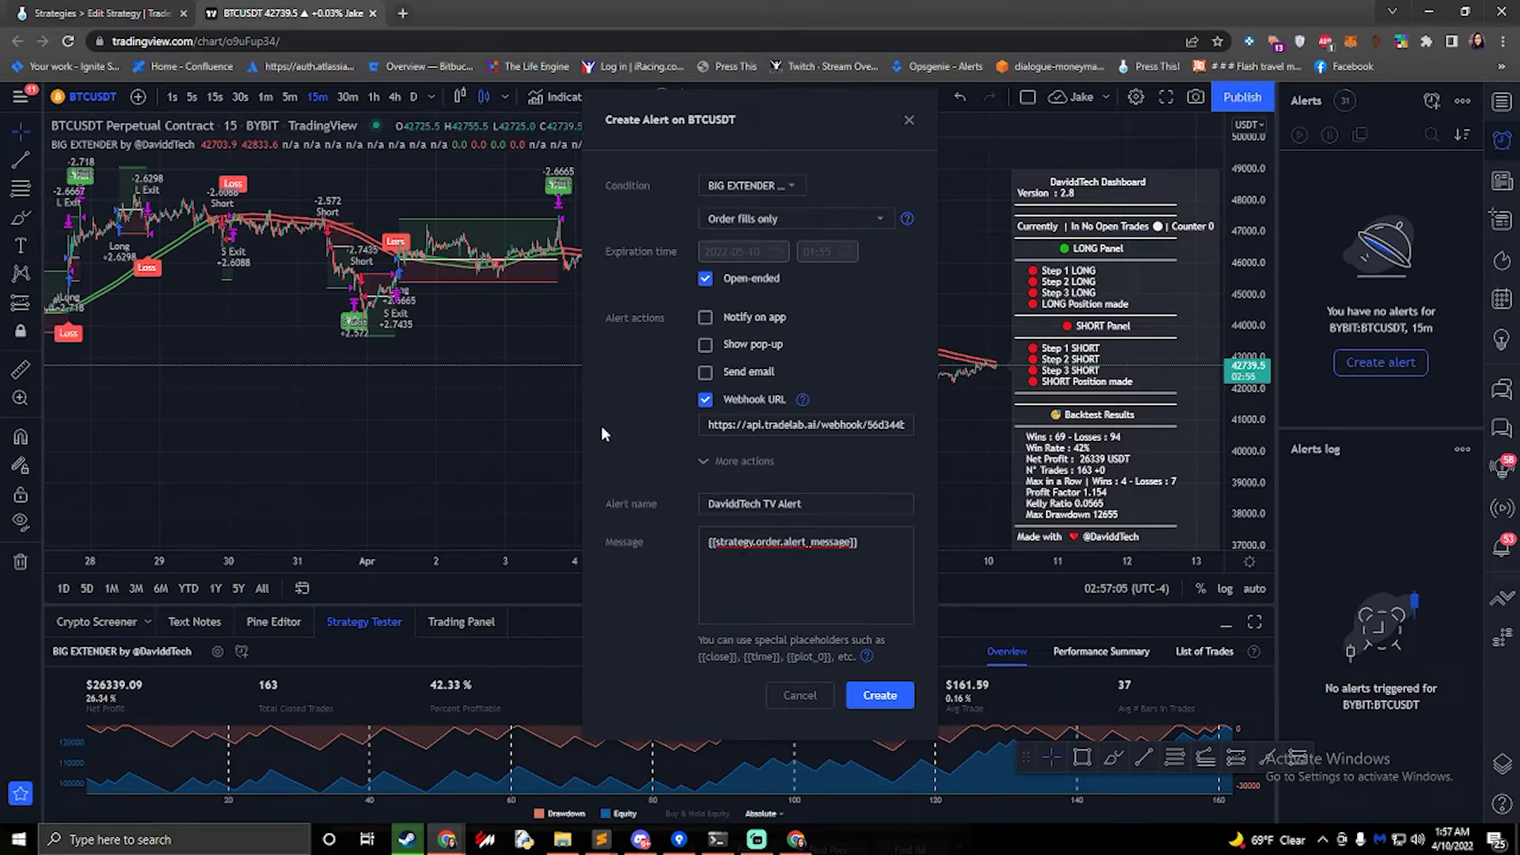
{"action": "left_click", "coordinate": [880, 700]}
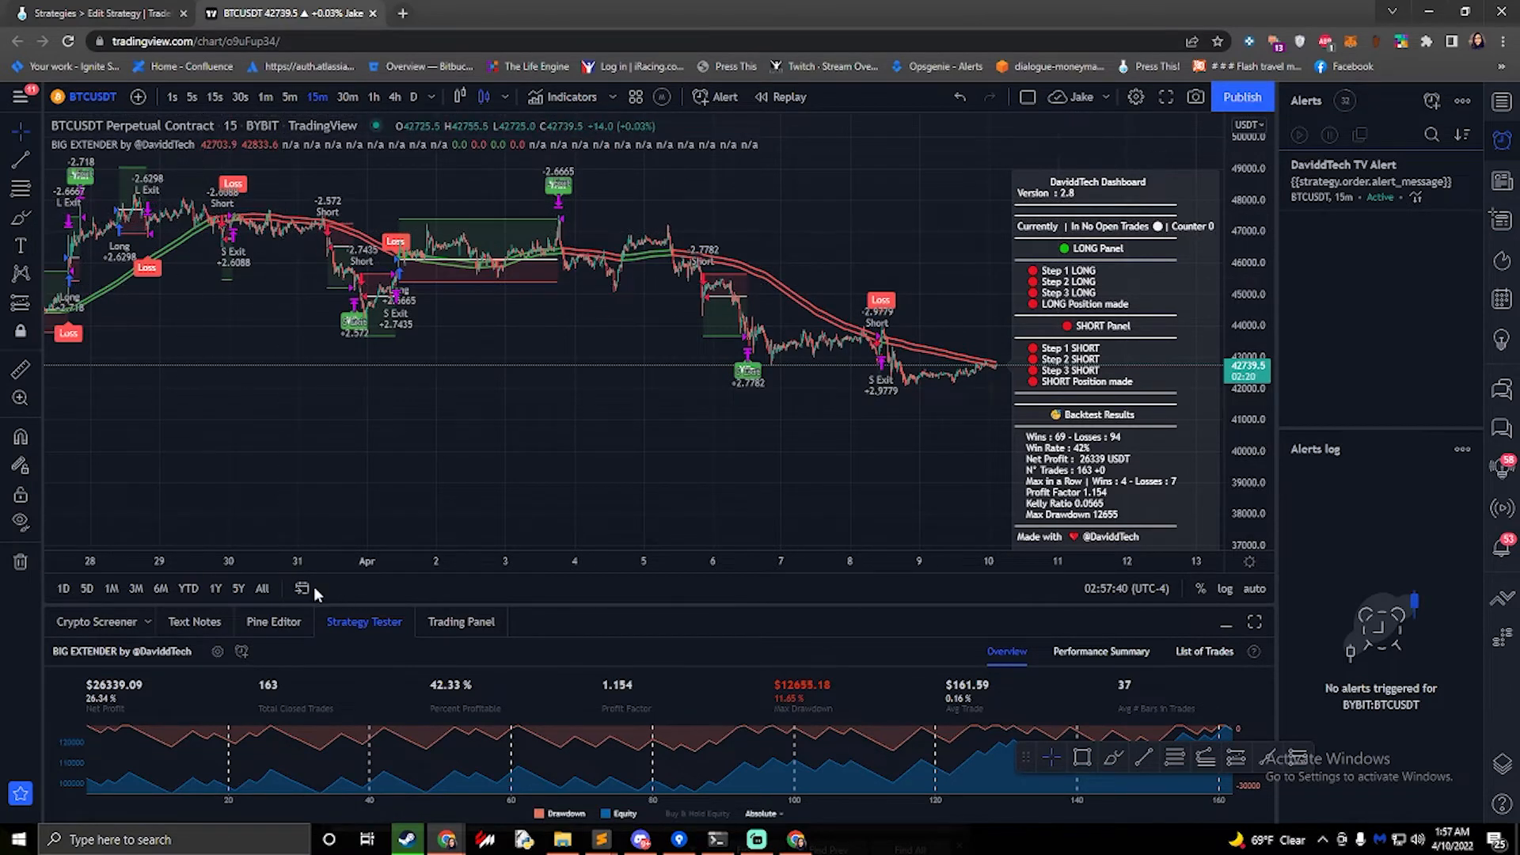
Step: Reopen the BIG EXTENDER settings, look through its trailing stop and risk management inputs, and close them without changes
{"action": "left_click", "coordinate": [217, 651]}
{"action": "scroll", "coordinate": [716, 329], "scroll_direction": "down", "scroll_amount": 1}
{"action": "scroll", "coordinate": [716, 329], "scroll_direction": "down", "scroll_amount": 10}
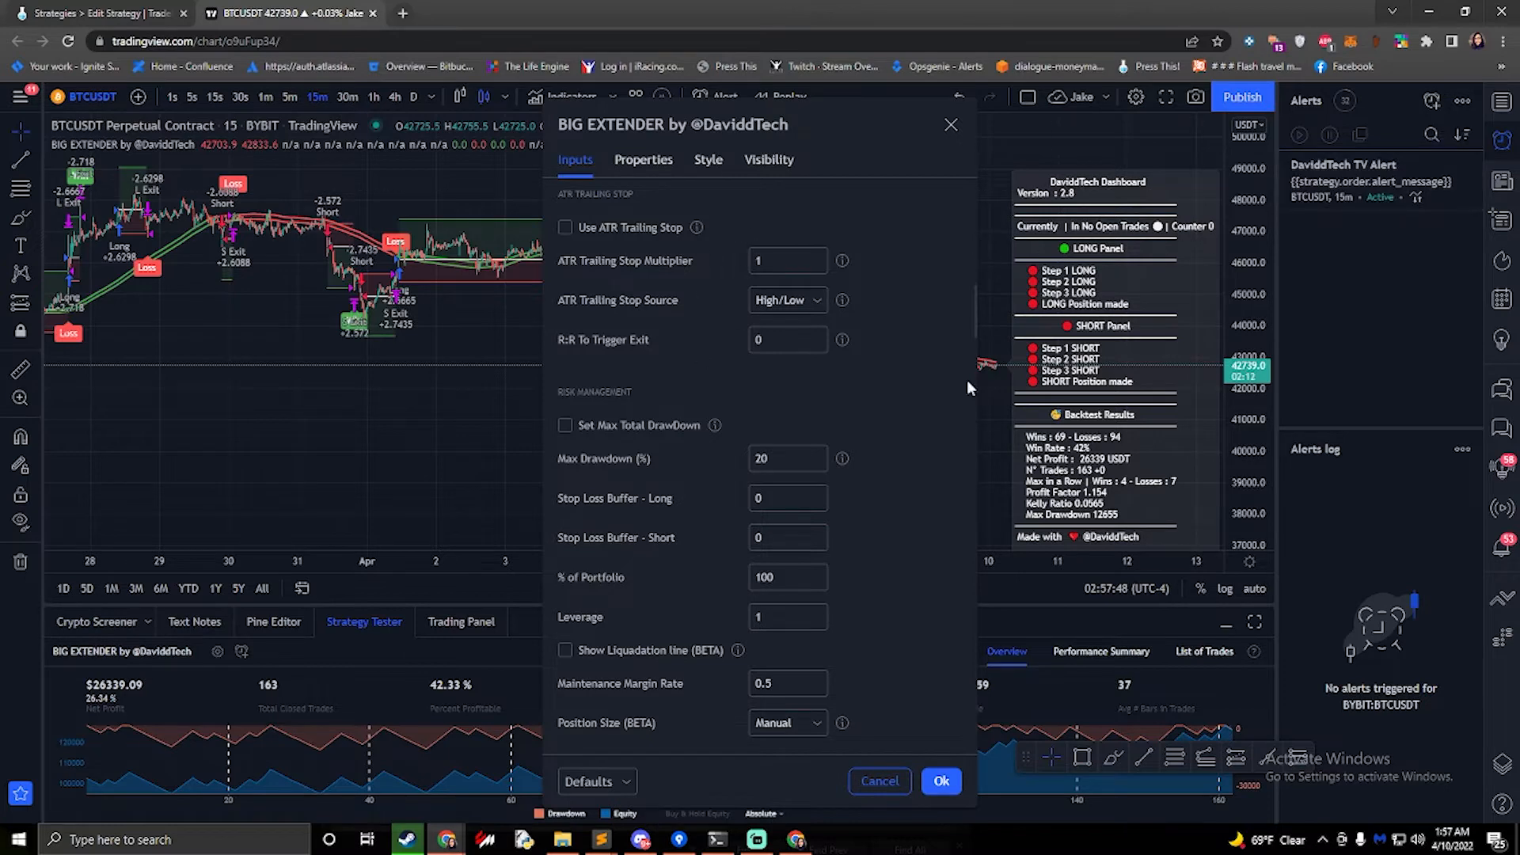
{"action": "mouse_move", "coordinate": [1346, 182]}
{"action": "left_click", "coordinate": [950, 125]}
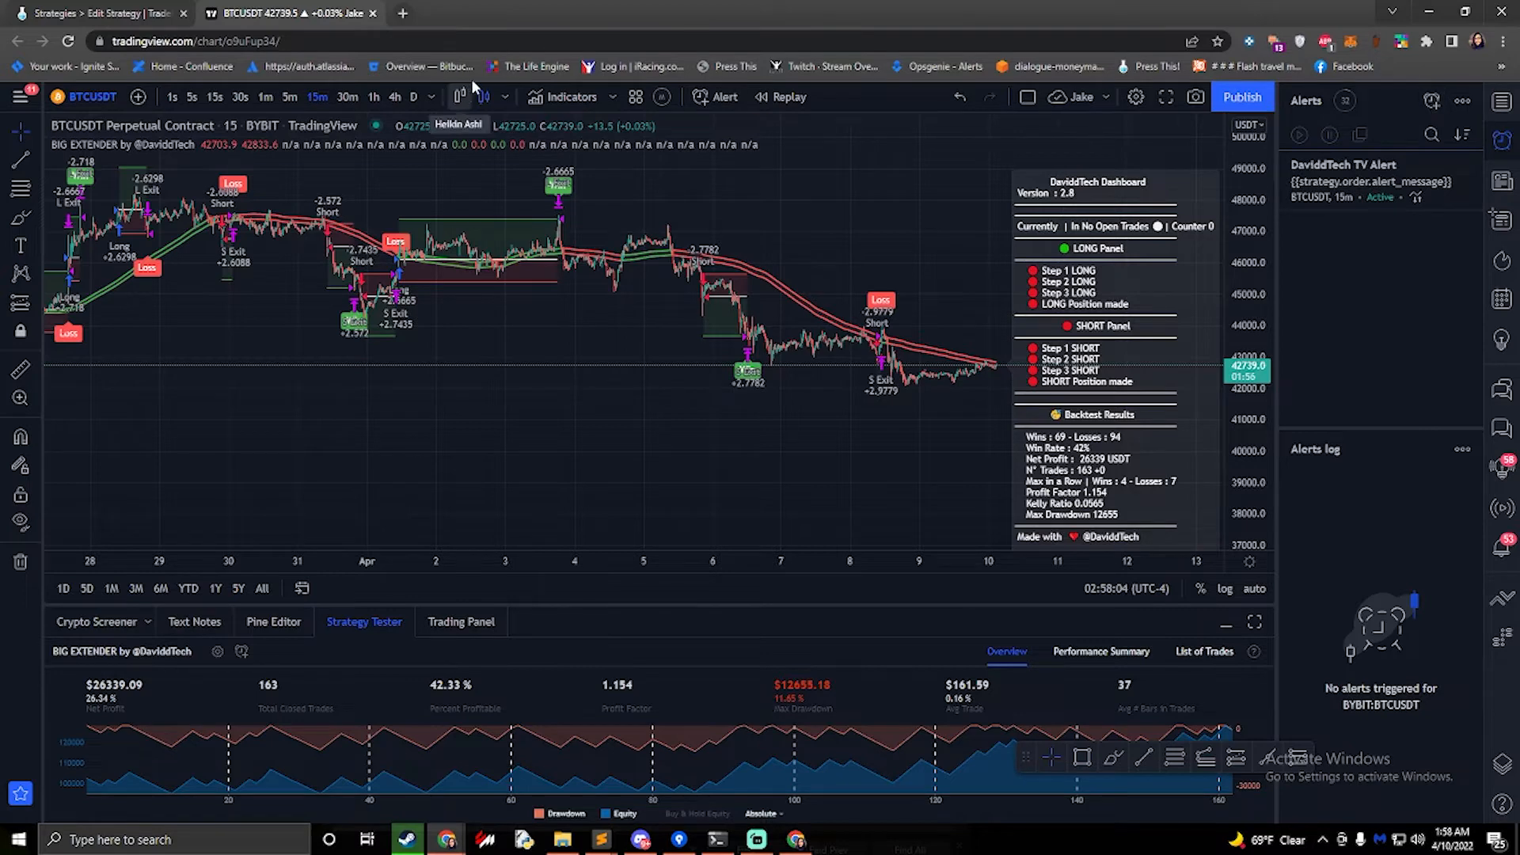
Step: Switch back to TradeLab and finish the Davidd Tech LONG Template's alert instructions
{"action": "left_click", "coordinate": [111, 13]}
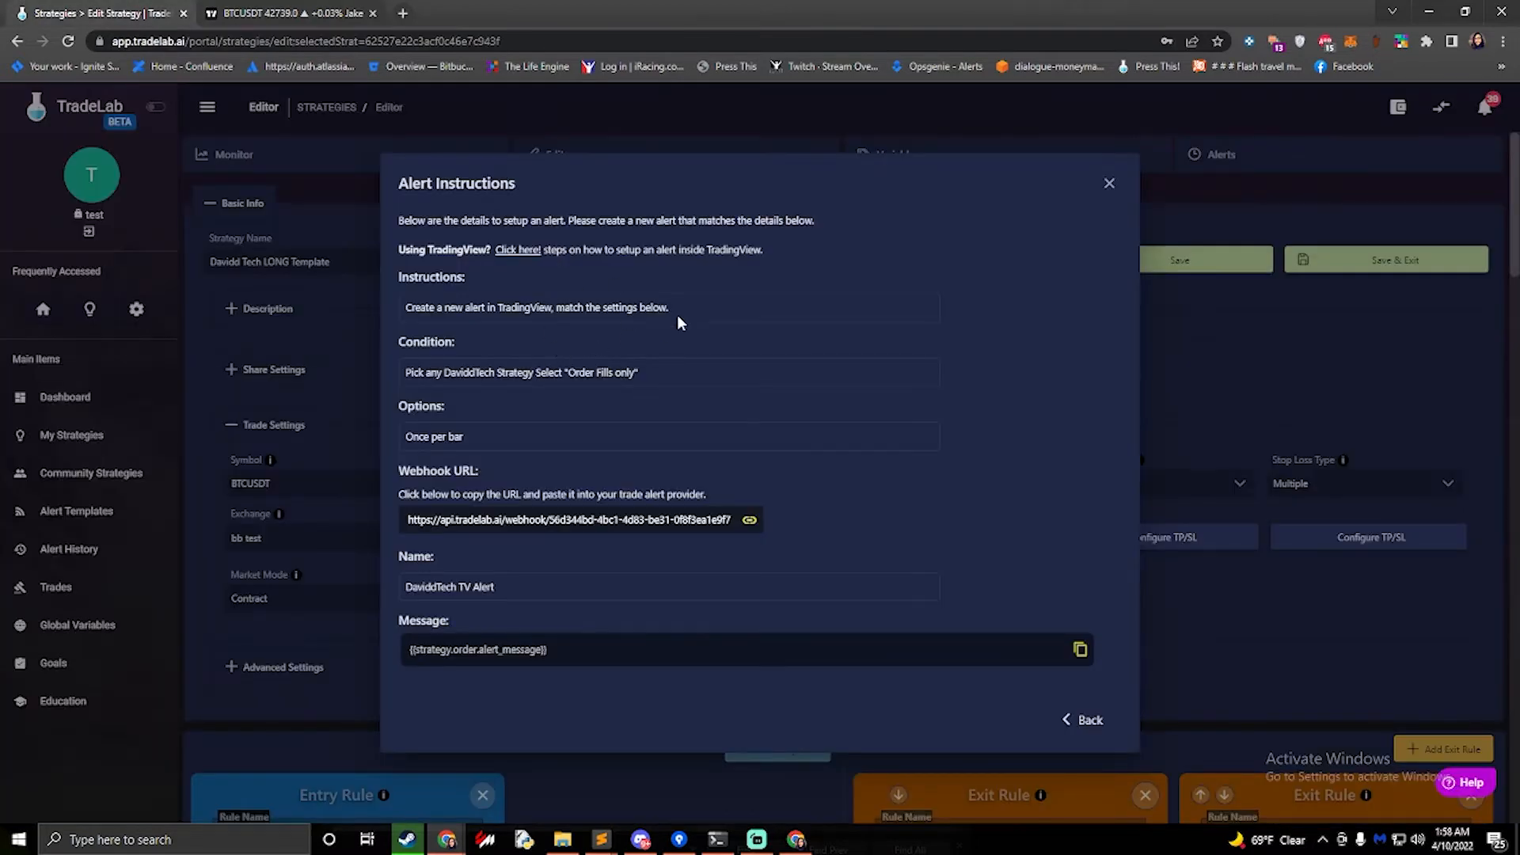
{"action": "left_click", "coordinate": [1085, 720]}
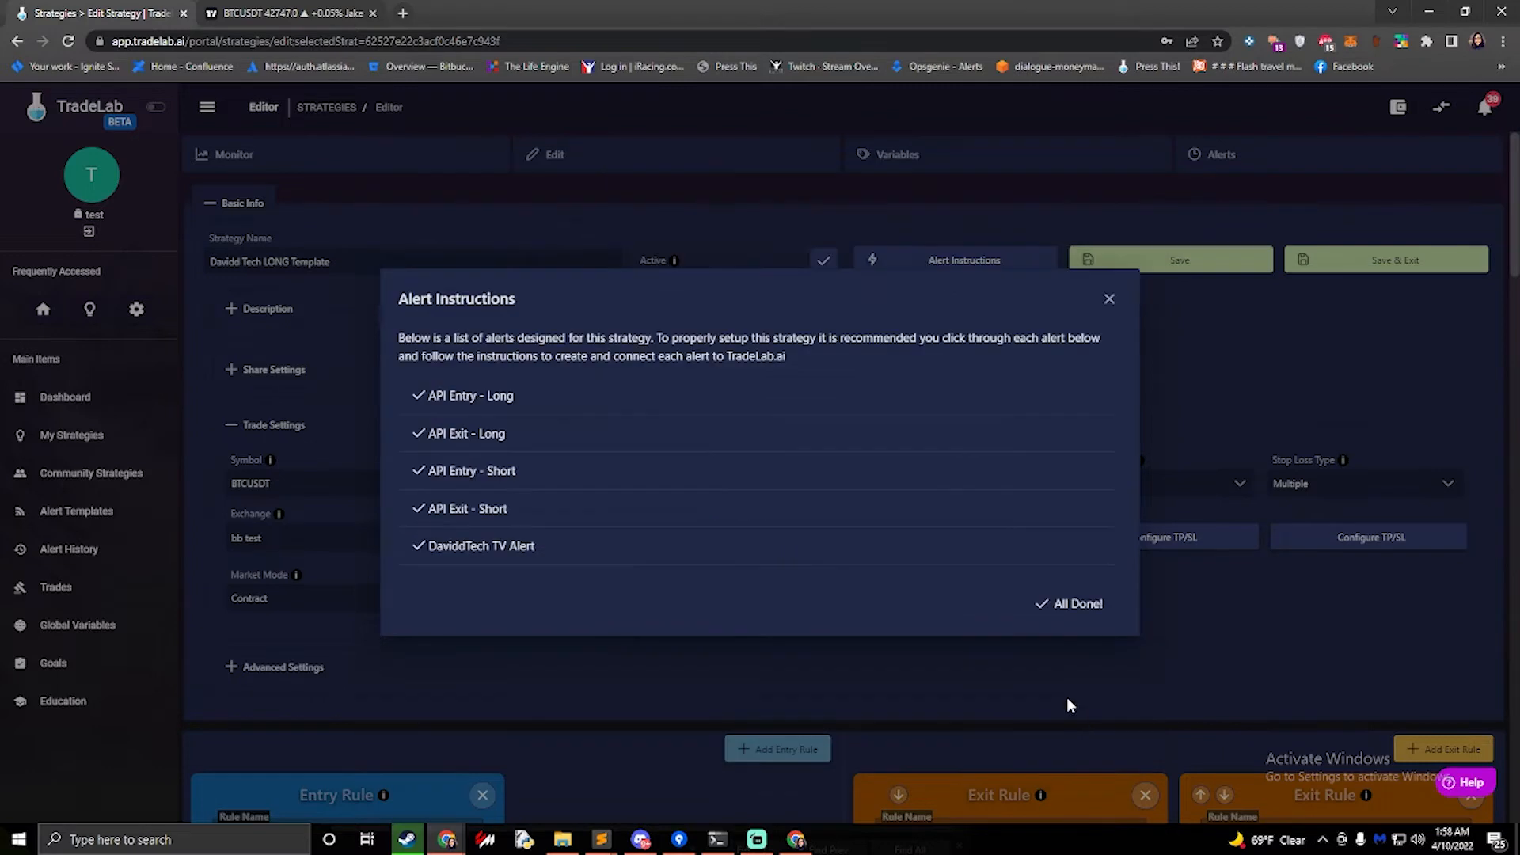
{"action": "left_click", "coordinate": [1073, 605]}
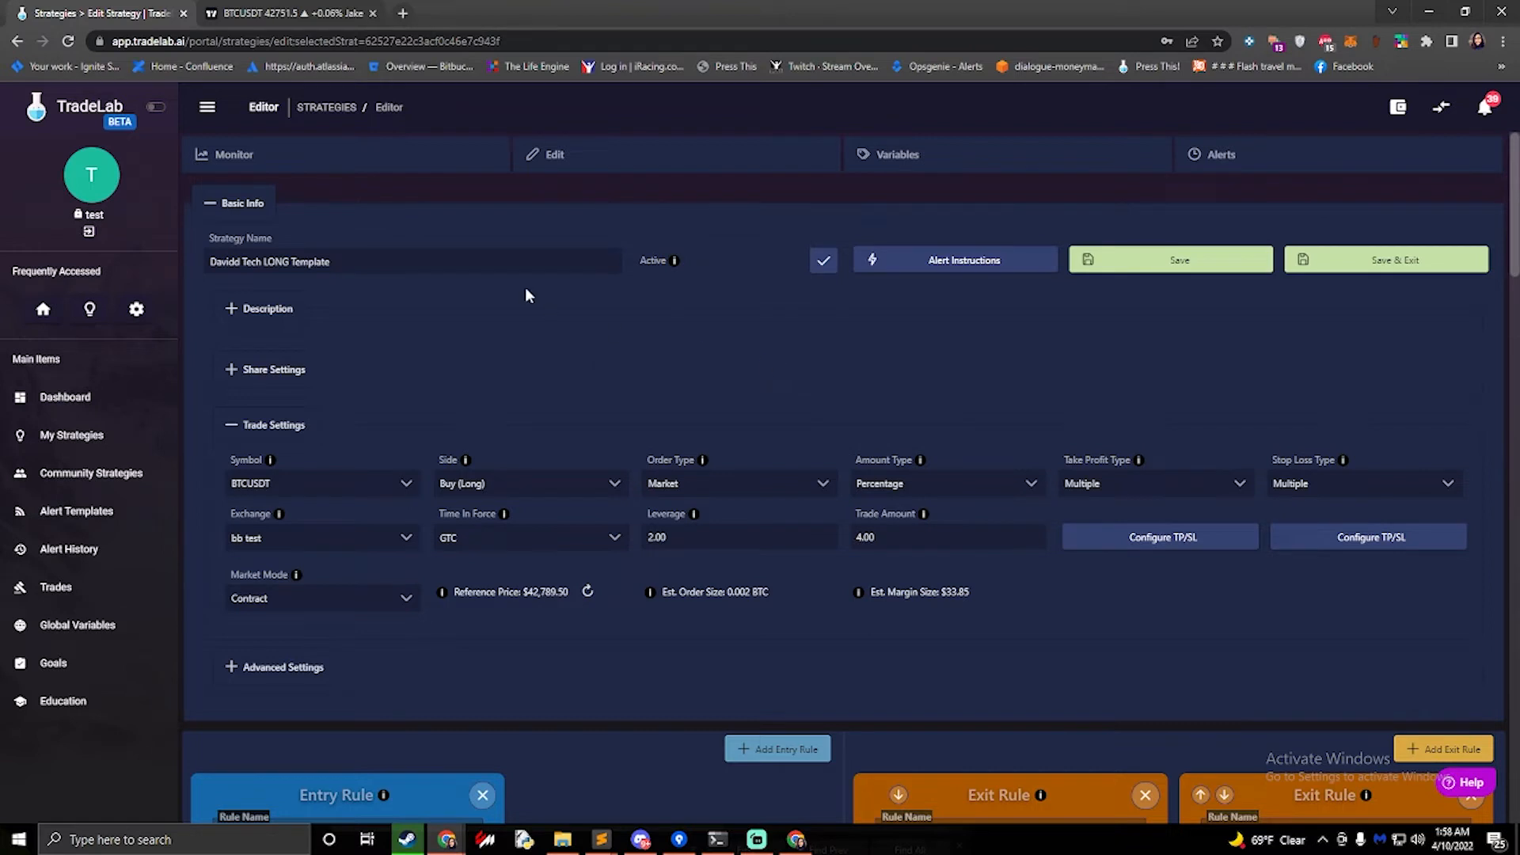
Step: Reopen the alert instructions, review the DaviddTech TV Alert details alongside the TradingView chart, and close them
{"action": "left_click", "coordinate": [923, 269]}
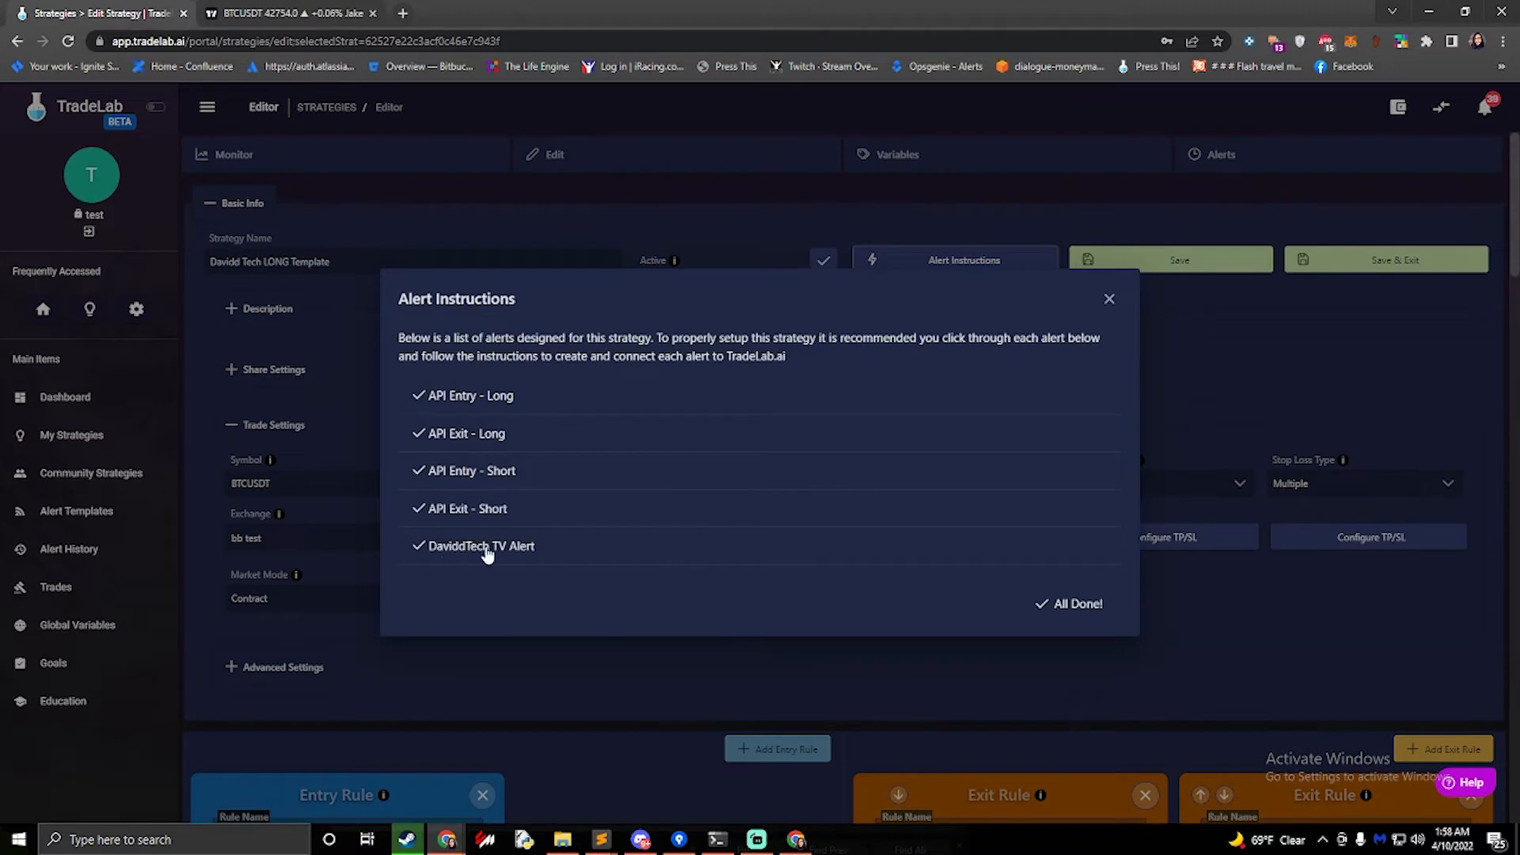
{"action": "left_click", "coordinate": [485, 546]}
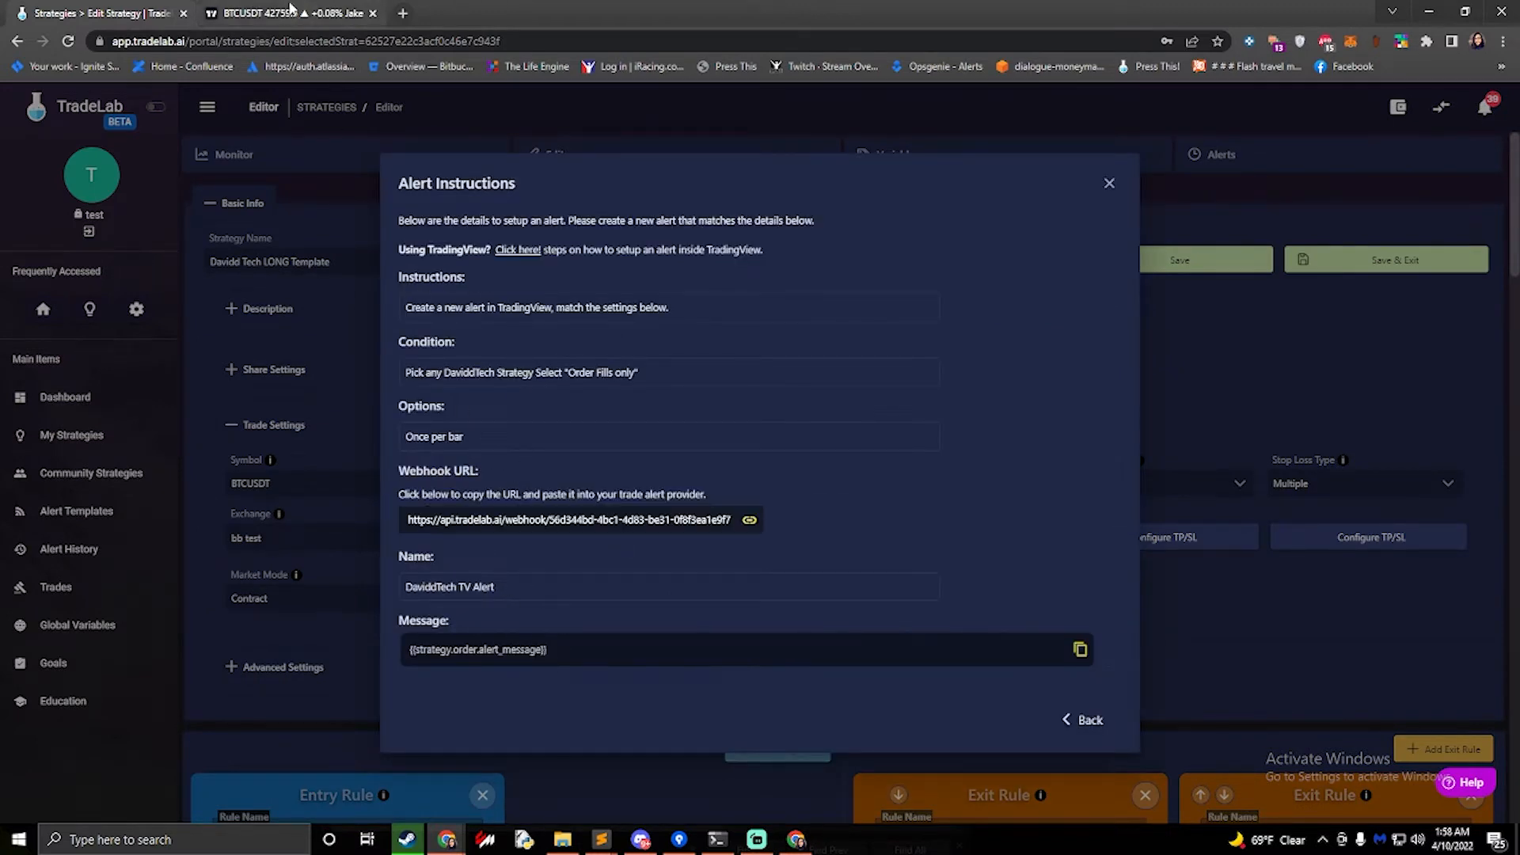
{"action": "left_click", "coordinate": [286, 12]}
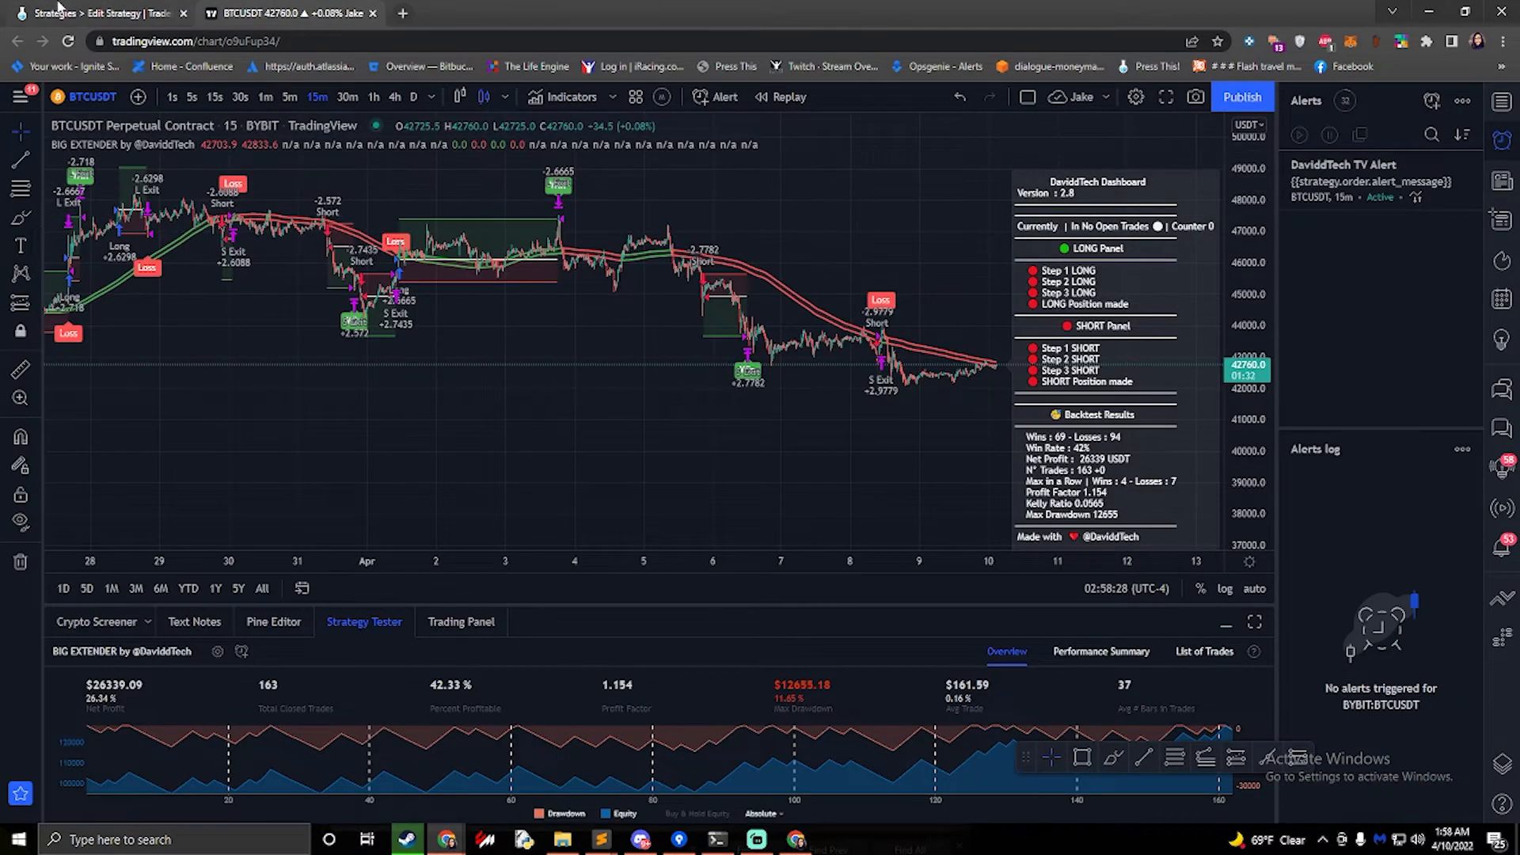
{"action": "left_click", "coordinate": [100, 12]}
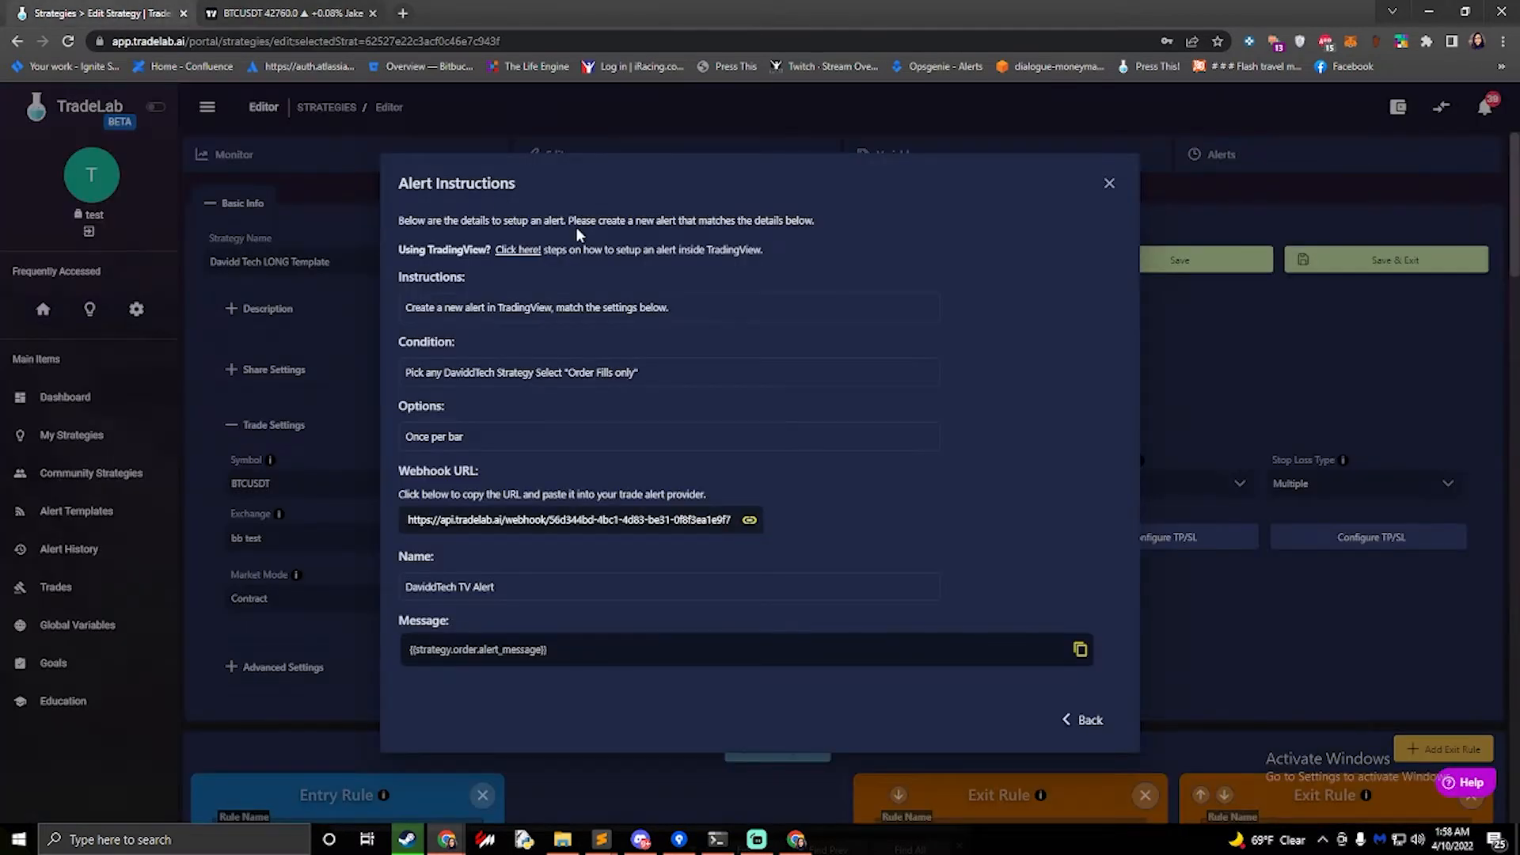
{"action": "left_click", "coordinate": [1091, 720]}
{"action": "left_click", "coordinate": [1061, 610]}
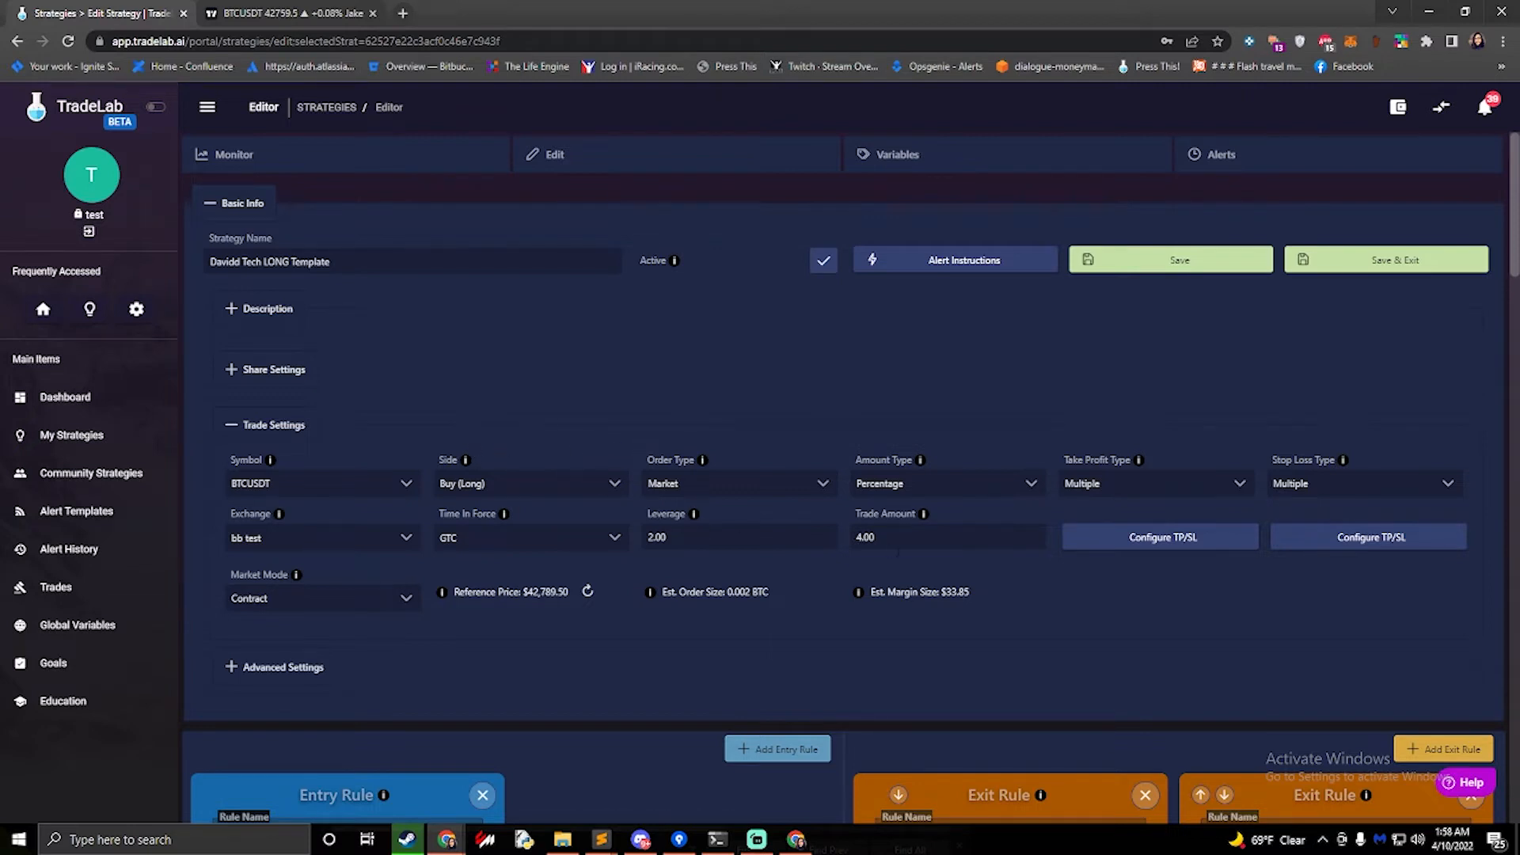
Step: Set the strategy's amount type to USD and its trade amount to 50
{"action": "left_click", "coordinate": [887, 538]}
{"action": "double_click", "coordinate": [896, 537]}
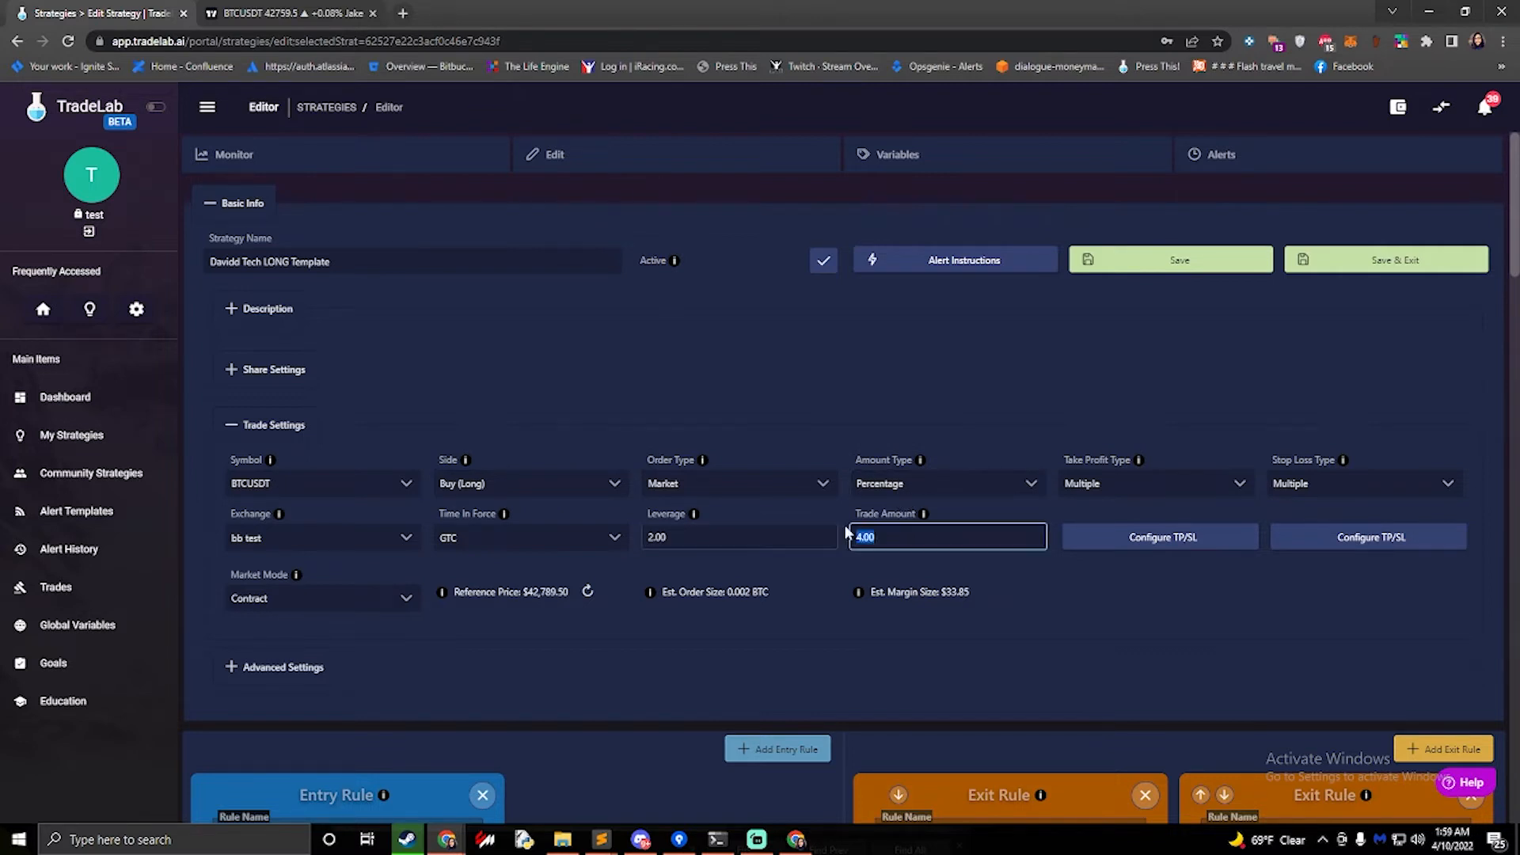
{"action": "left_click", "coordinate": [934, 484]}
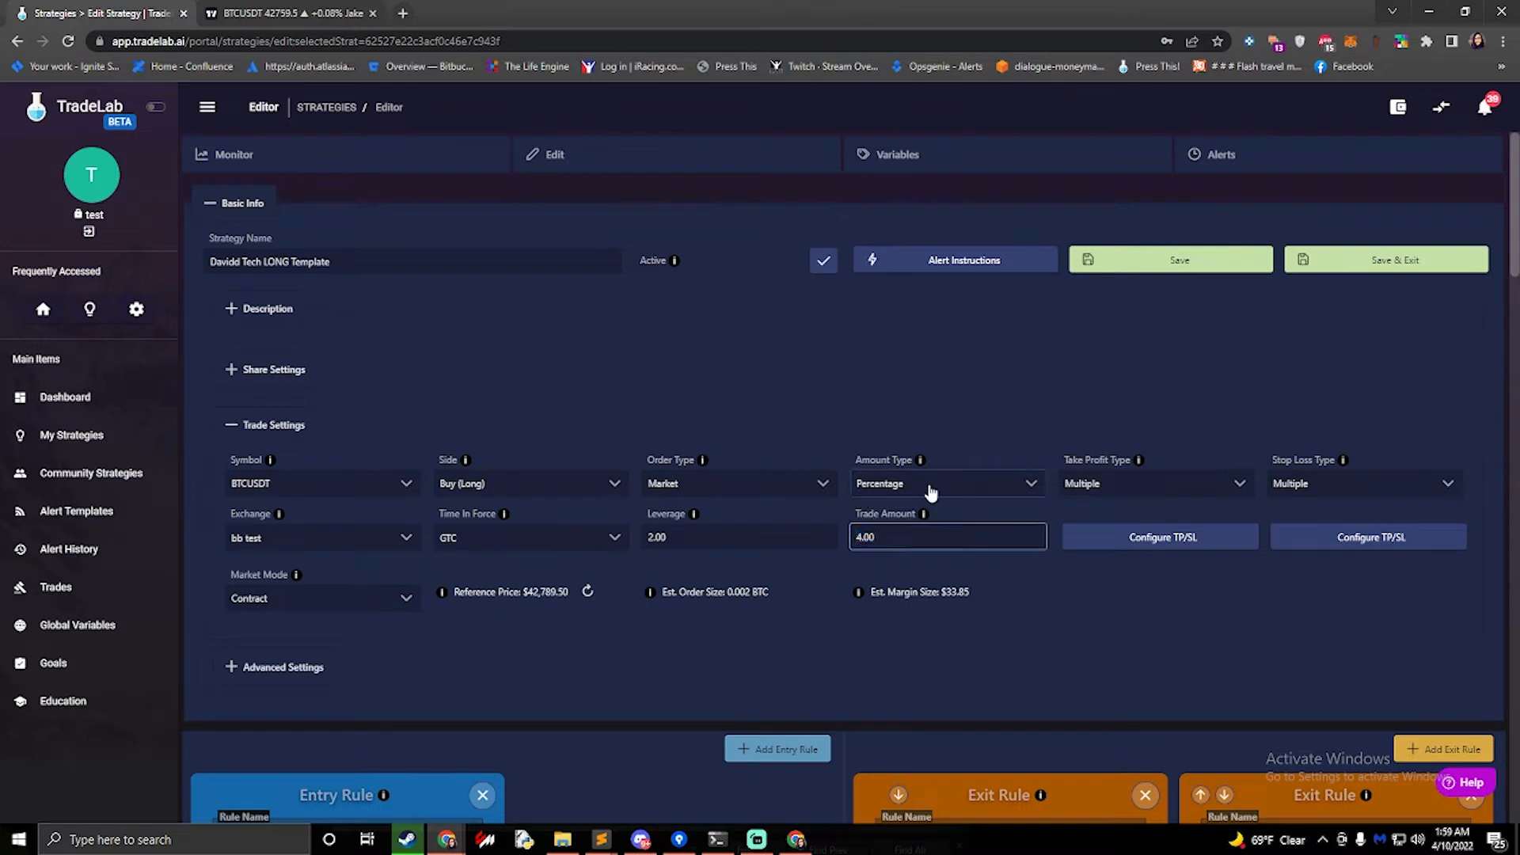
{"action": "left_click", "coordinate": [877, 542]}
{"action": "left_click", "coordinate": [896, 537]}
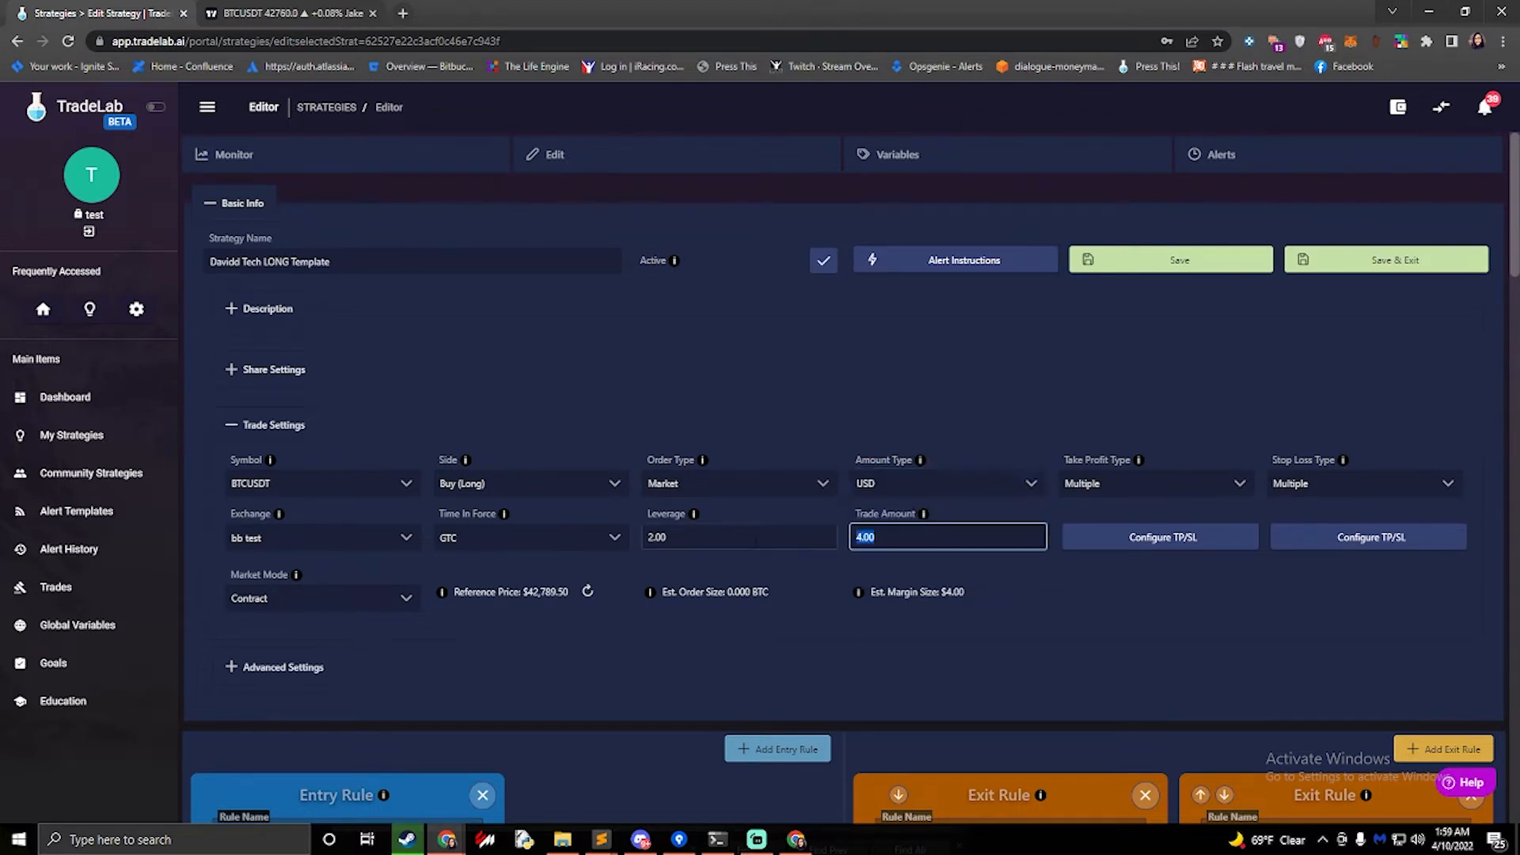
{"action": "left_click", "coordinate": [858, 537]}
{"action": "type", "text": "6"}
{"action": "key", "text": "BackSpace"}
{"action": "type", "text": "50"}
{"action": "left_click", "coordinate": [802, 572]}
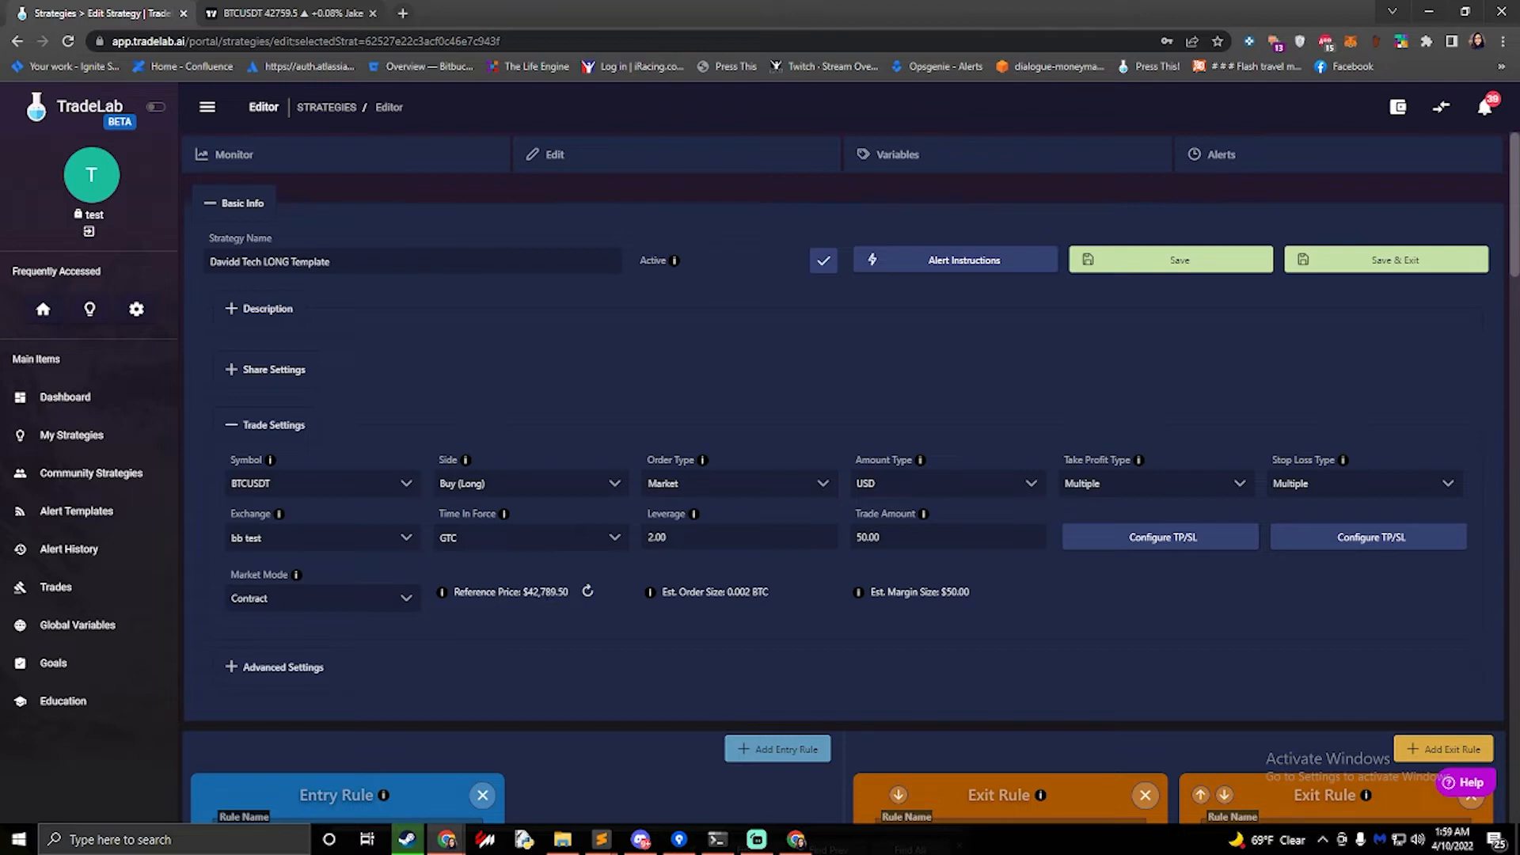
Step: Look at the amount type options, keep USD, and set the leverage to 10
{"action": "left_click", "coordinate": [906, 494]}
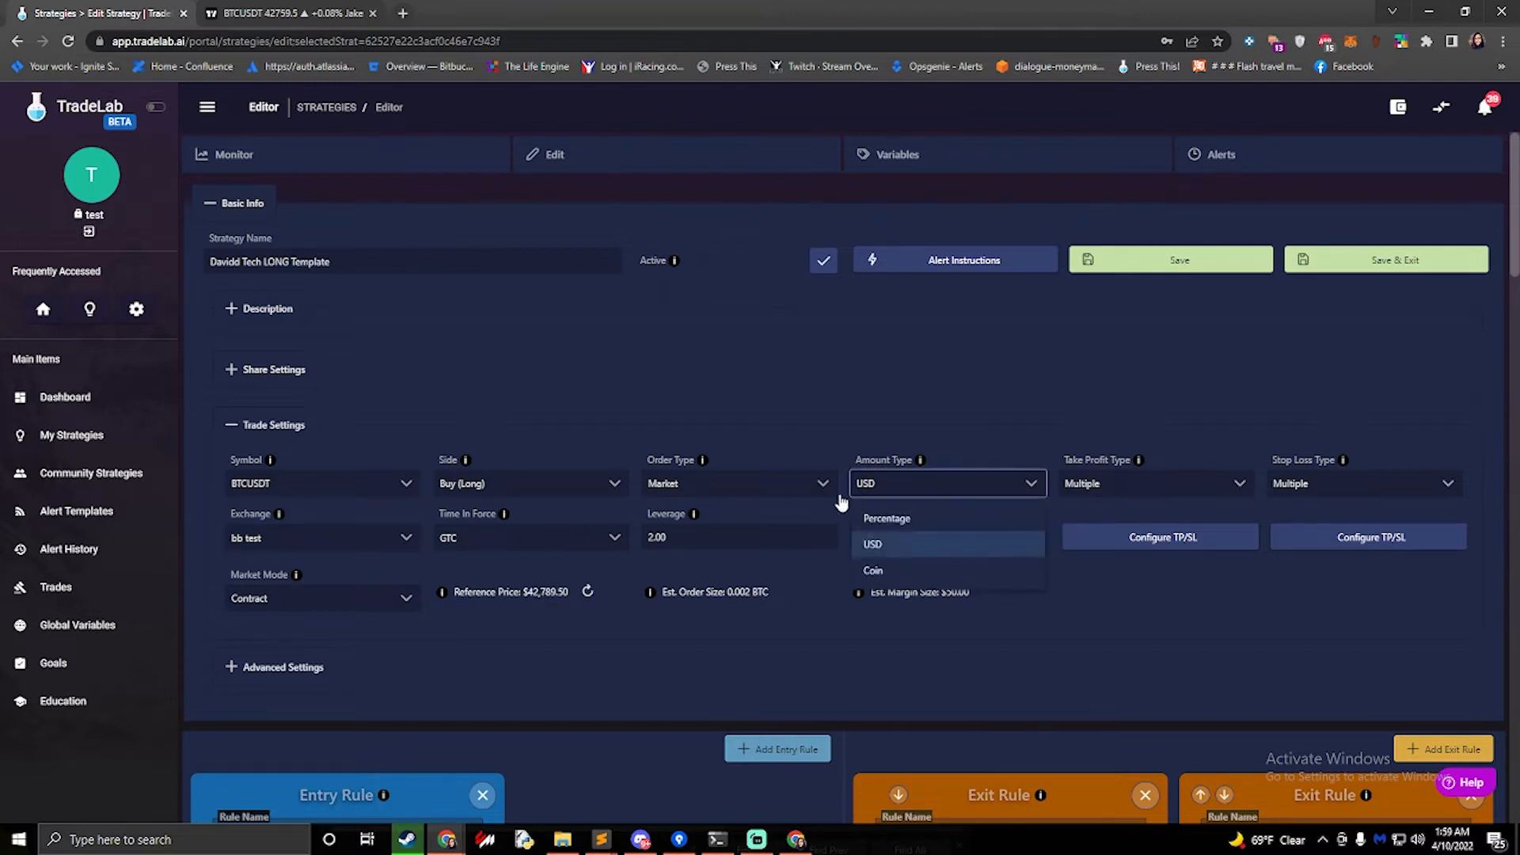
{"action": "left_click", "coordinate": [712, 538]}
{"action": "left_click_drag", "start_coordinate": [689, 537], "coordinate": [624, 538]}
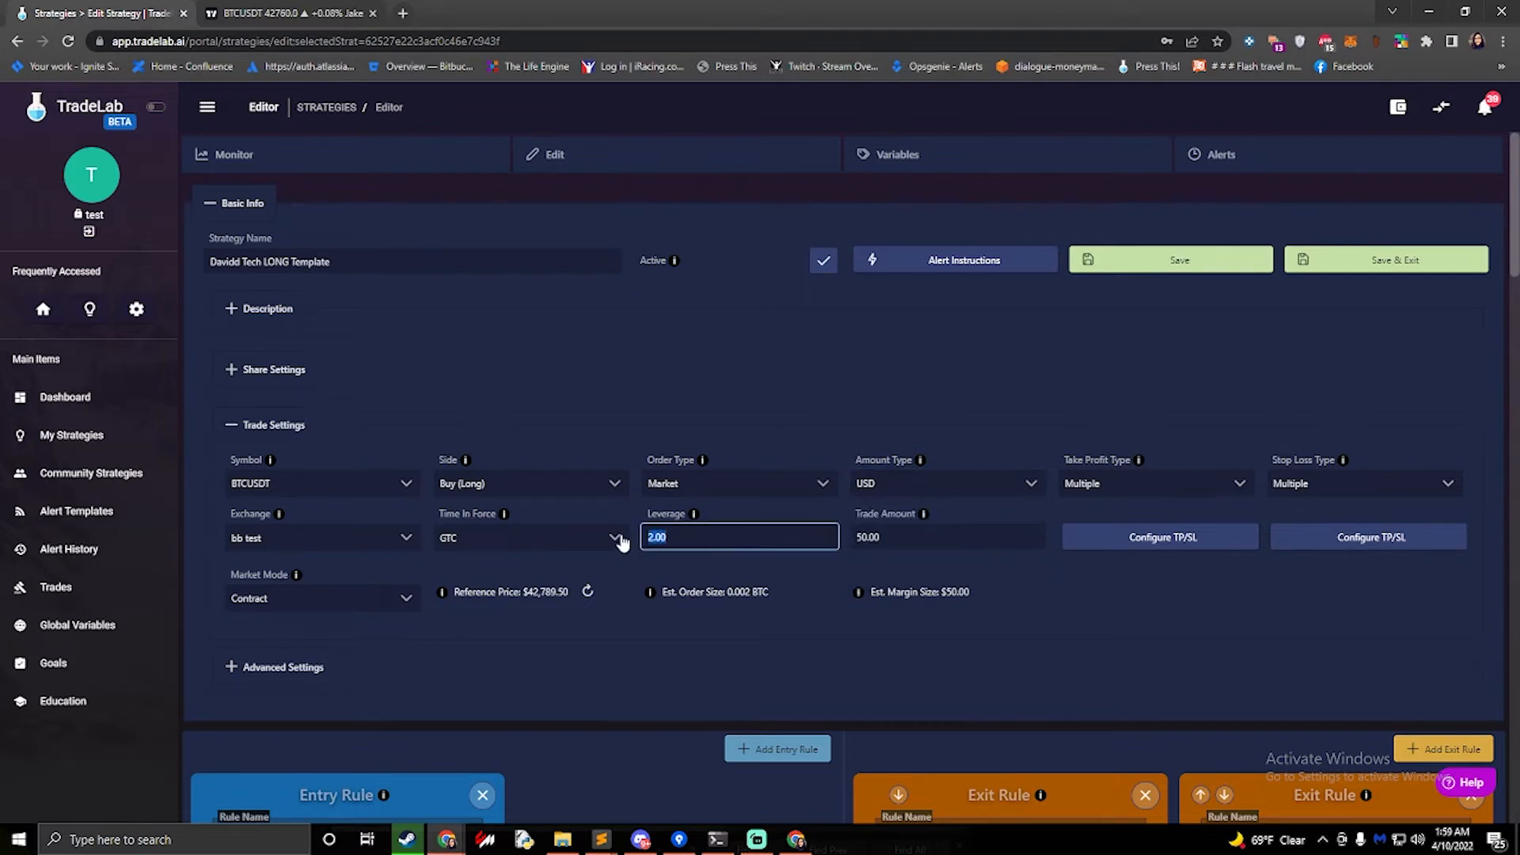
{"action": "type", "text": "10"}
{"action": "left_click", "coordinate": [741, 633]}
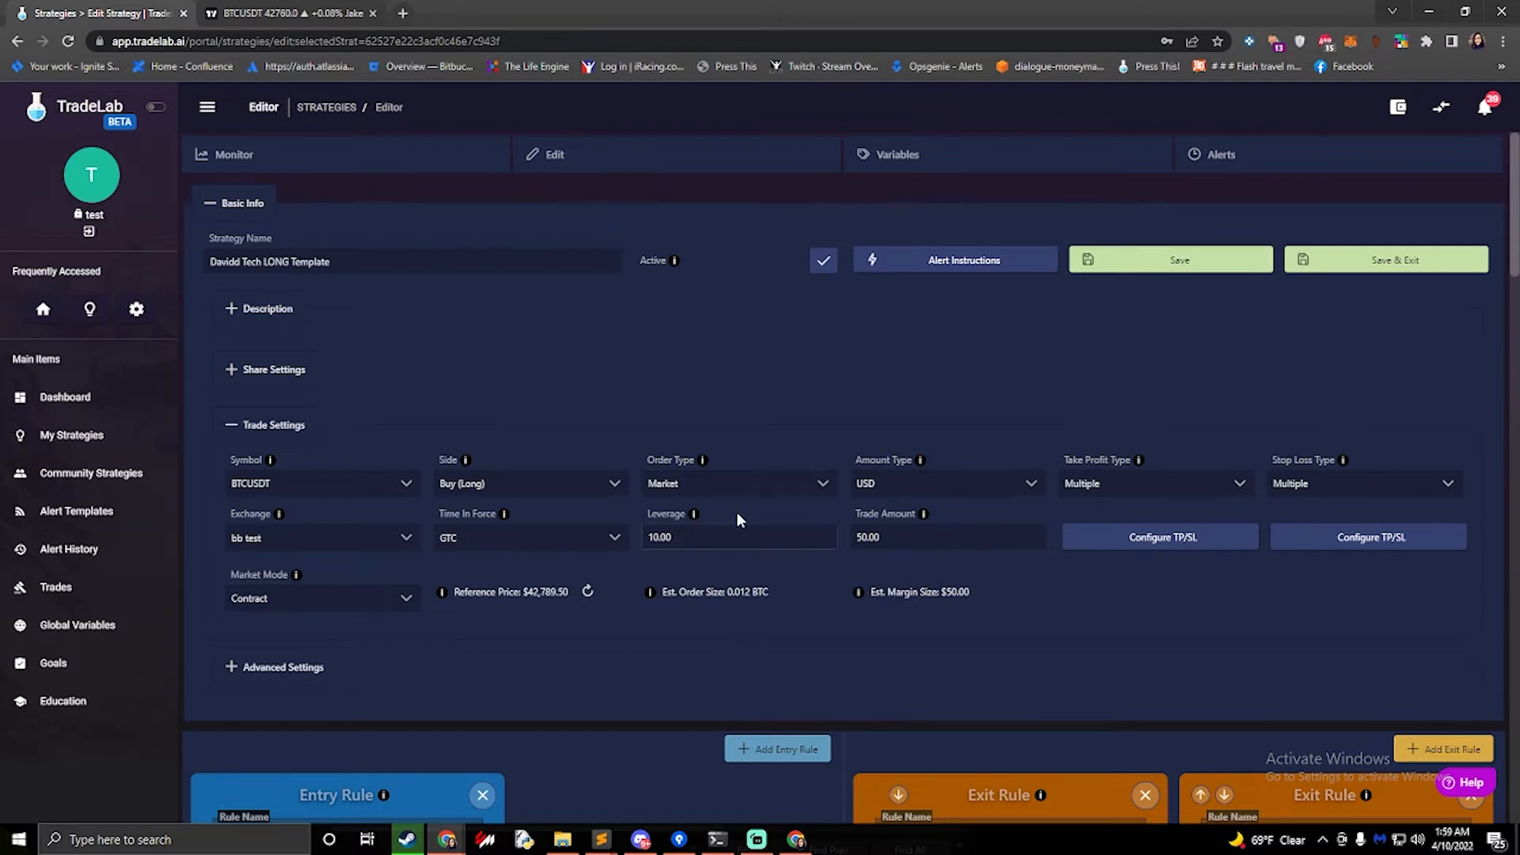
Step: Change the strategy's amount type to Coin and set the trade amount to 0.50
{"action": "left_click", "coordinate": [901, 492]}
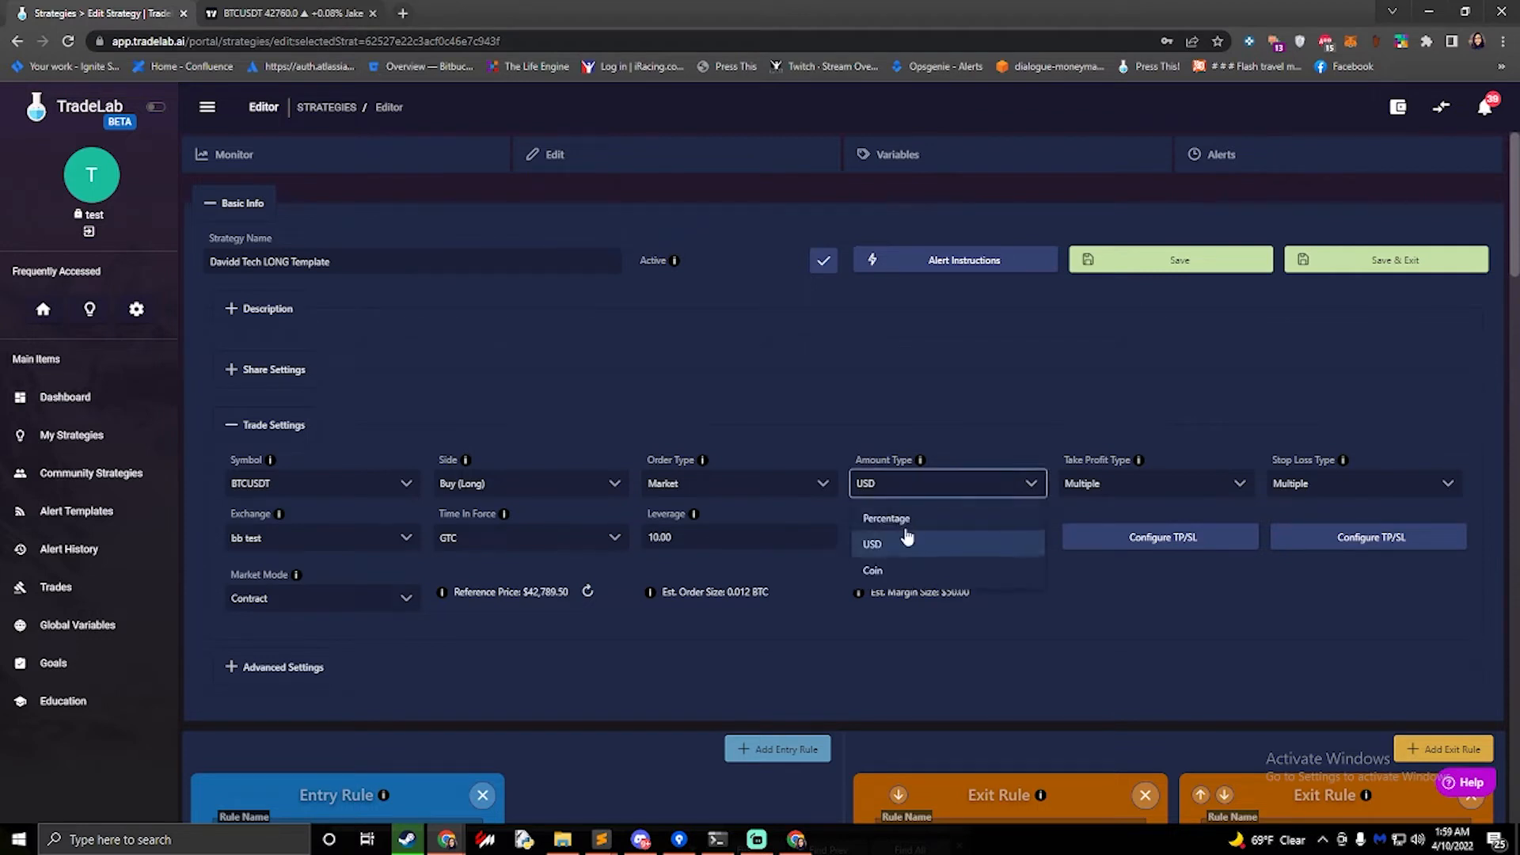
{"action": "left_click", "coordinate": [911, 573]}
{"action": "key", "text": "Tab"}
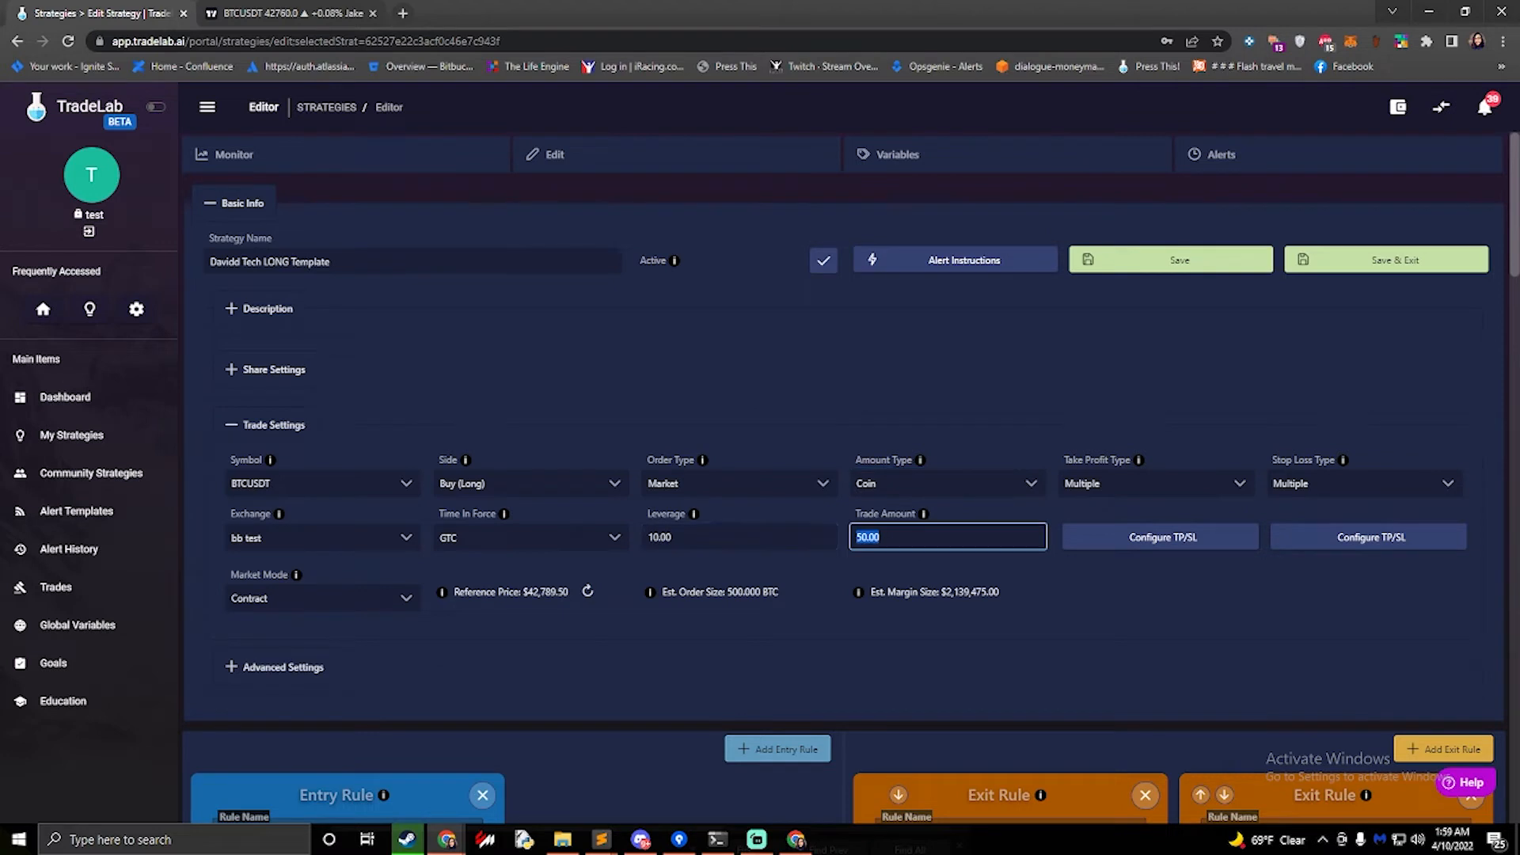
{"action": "key", "text": "BackSpace"}
{"action": "type", "text": "50"}
{"action": "left_click", "coordinate": [840, 562]}
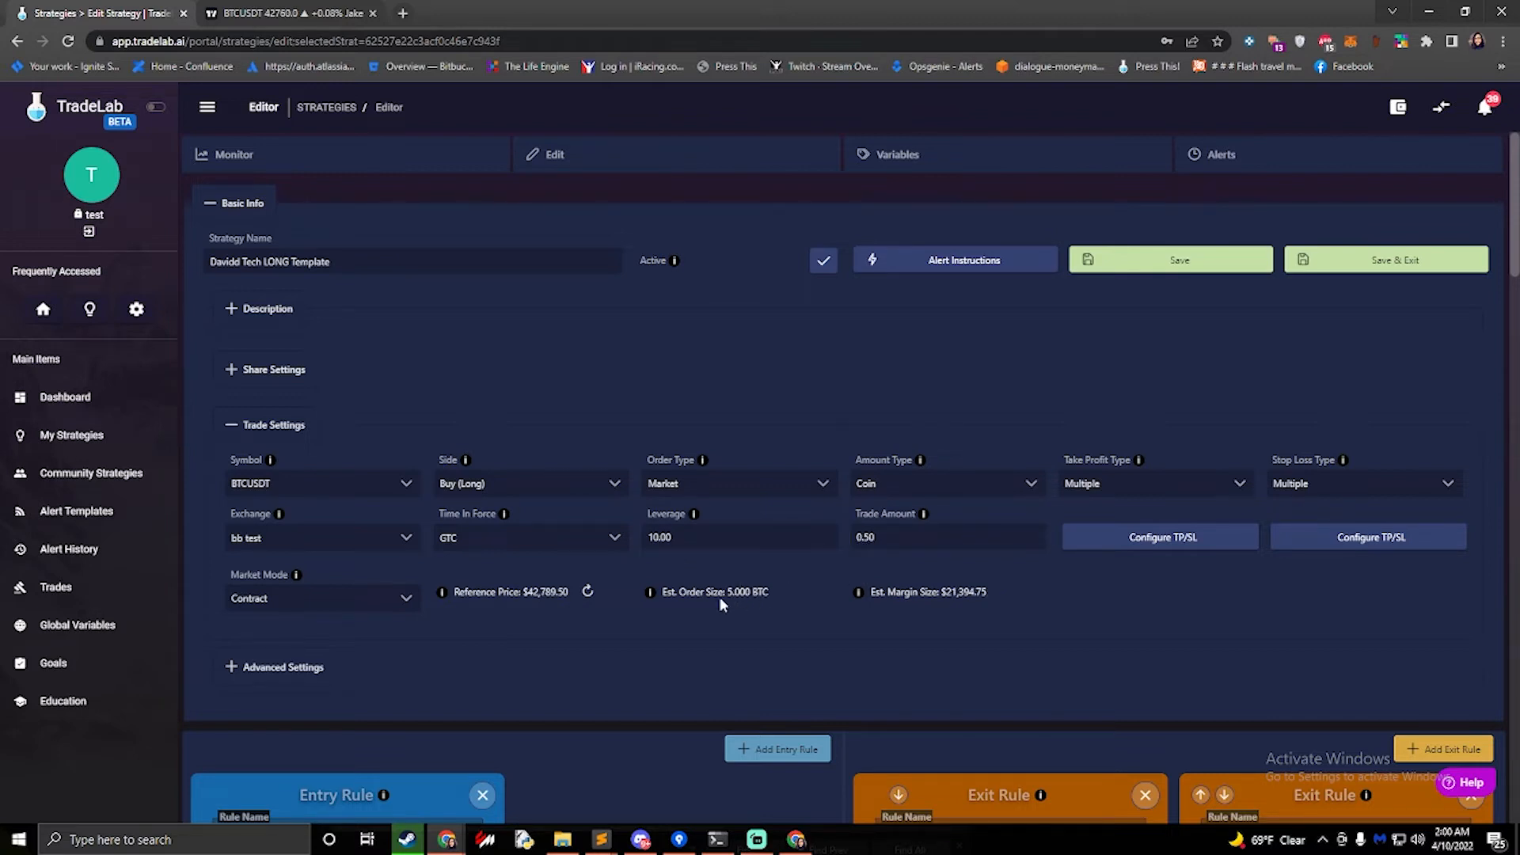
Step: Set the strategy's leverage to 1
{"action": "left_click", "coordinate": [703, 543]}
{"action": "double_click", "coordinate": [703, 542]}
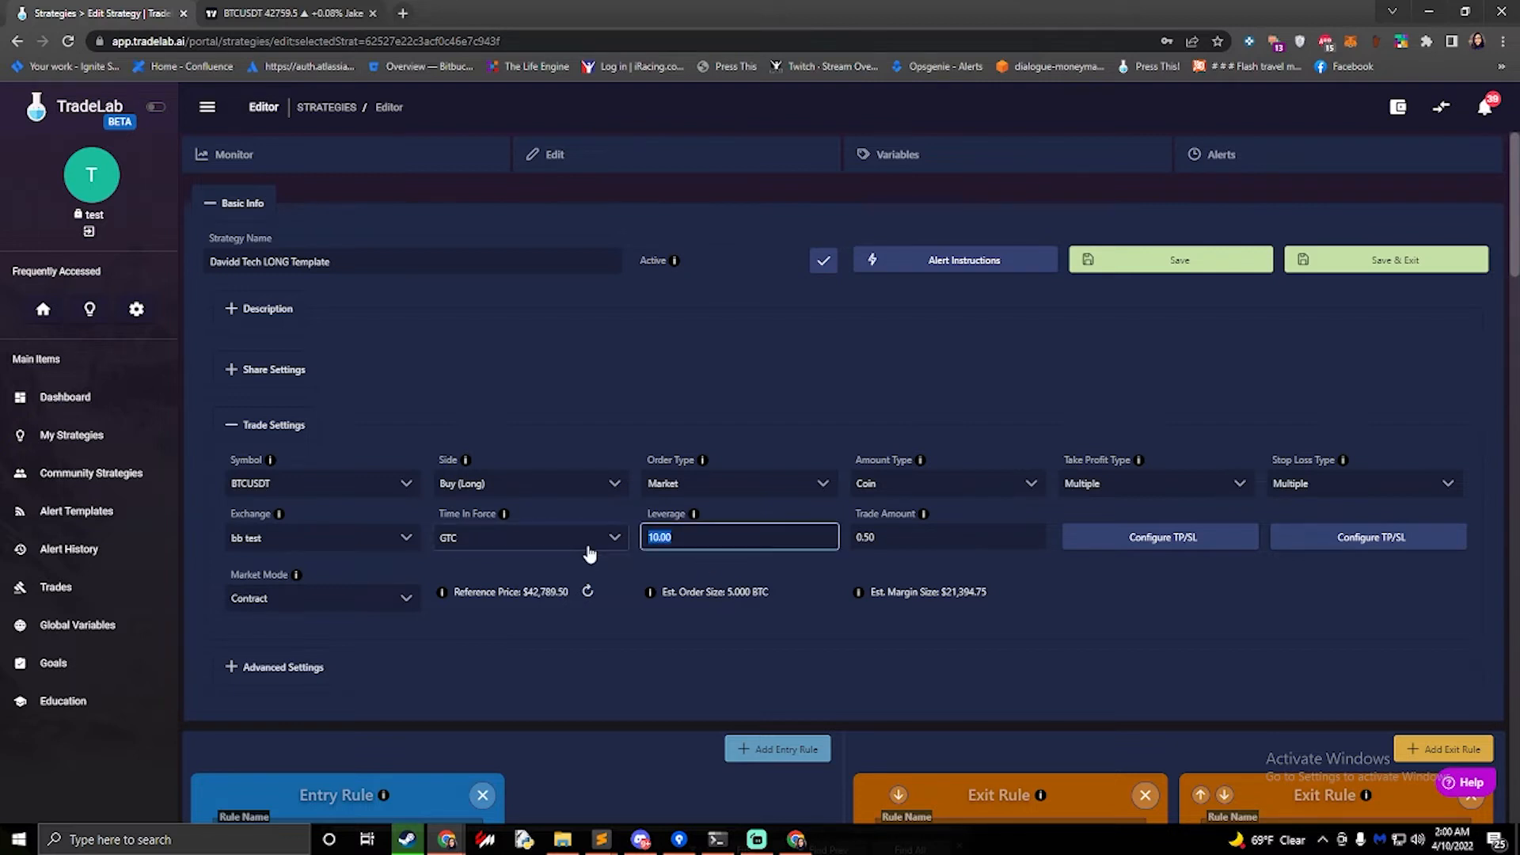
{"action": "type", "text": "1"}
{"action": "left_click", "coordinate": [705, 558]}
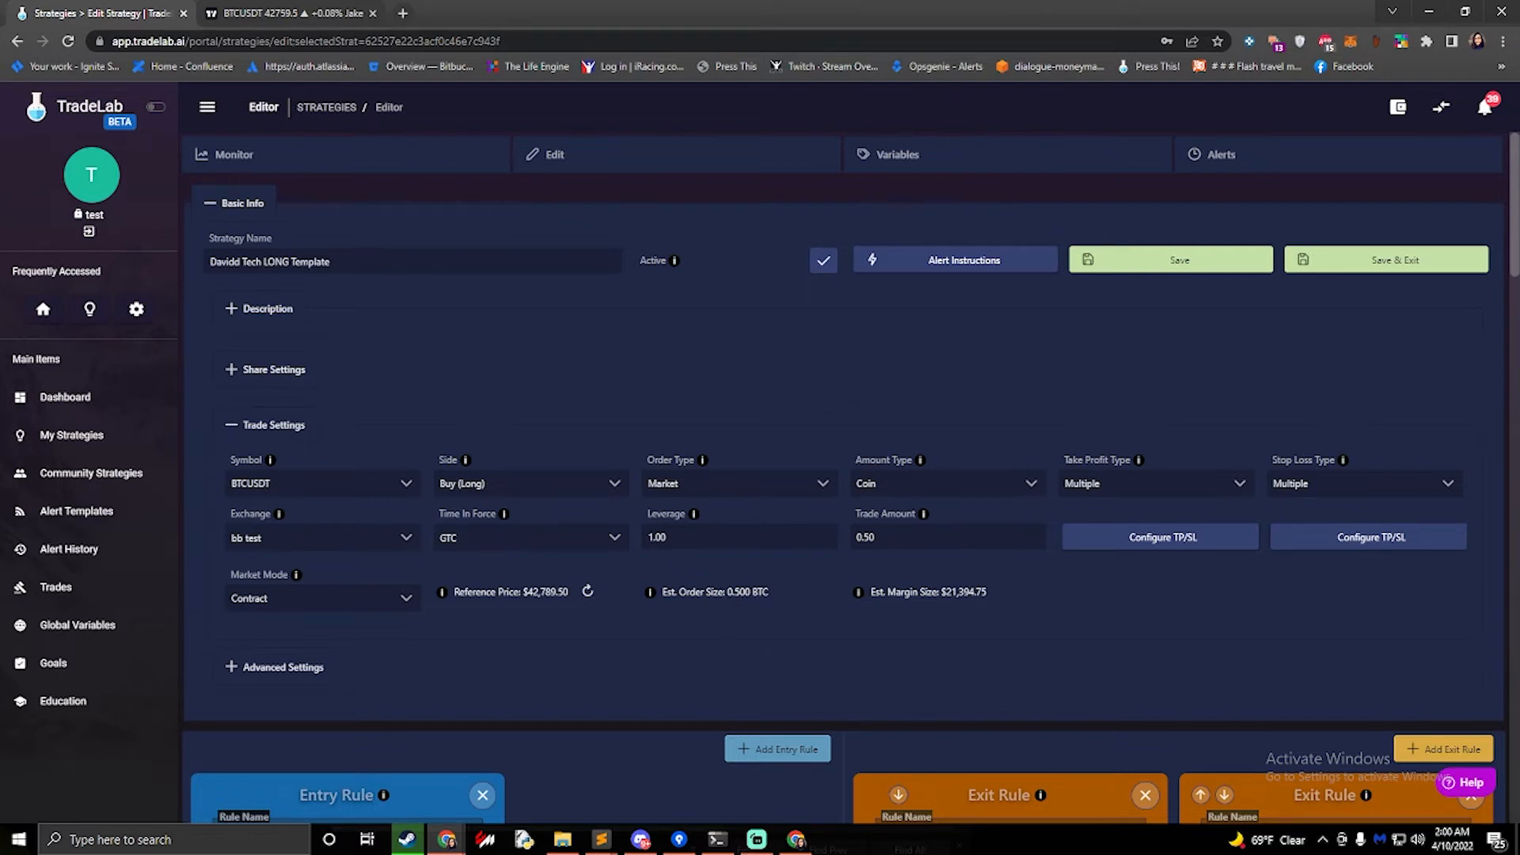
Step: Change the amount type to Percentage, set the trade amount to 5, and check the estimated margin size
{"action": "left_click", "coordinate": [924, 491]}
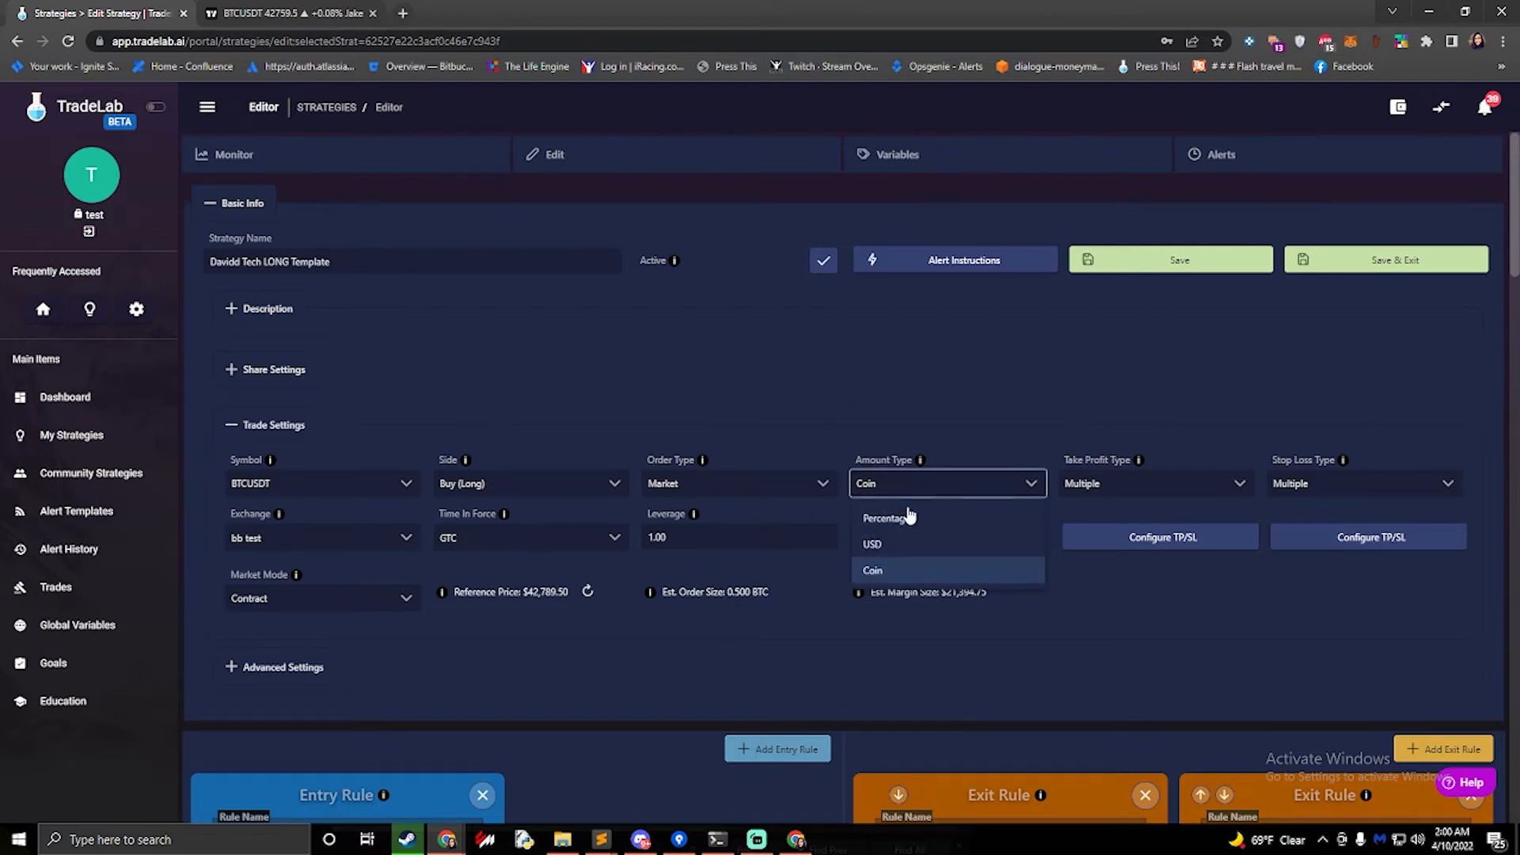
{"action": "left_click", "coordinate": [904, 527]}
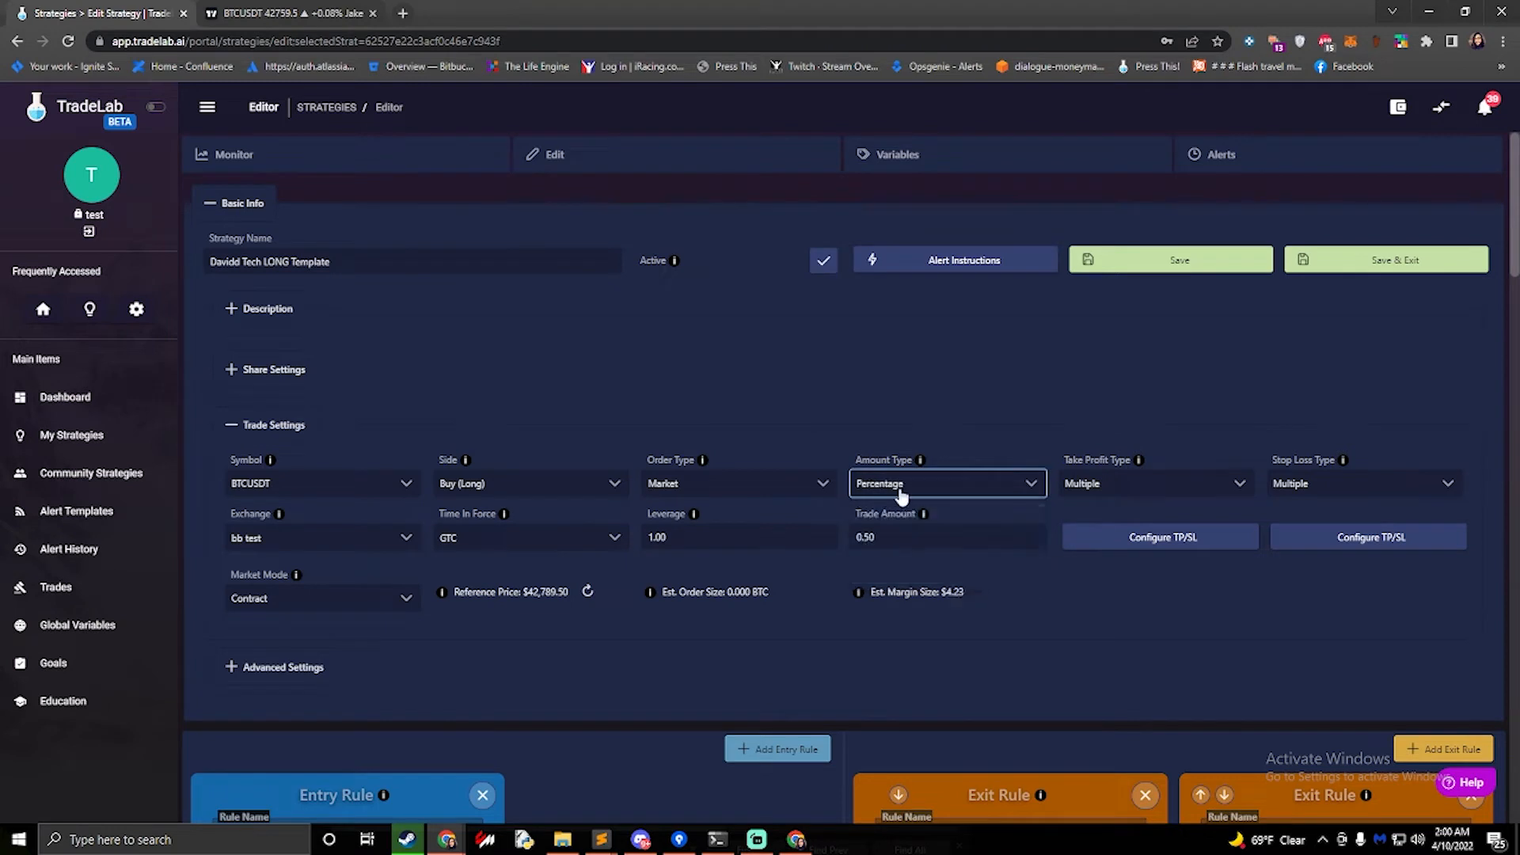
{"action": "left_click", "coordinate": [888, 537]}
{"action": "key", "text": "Tab"}
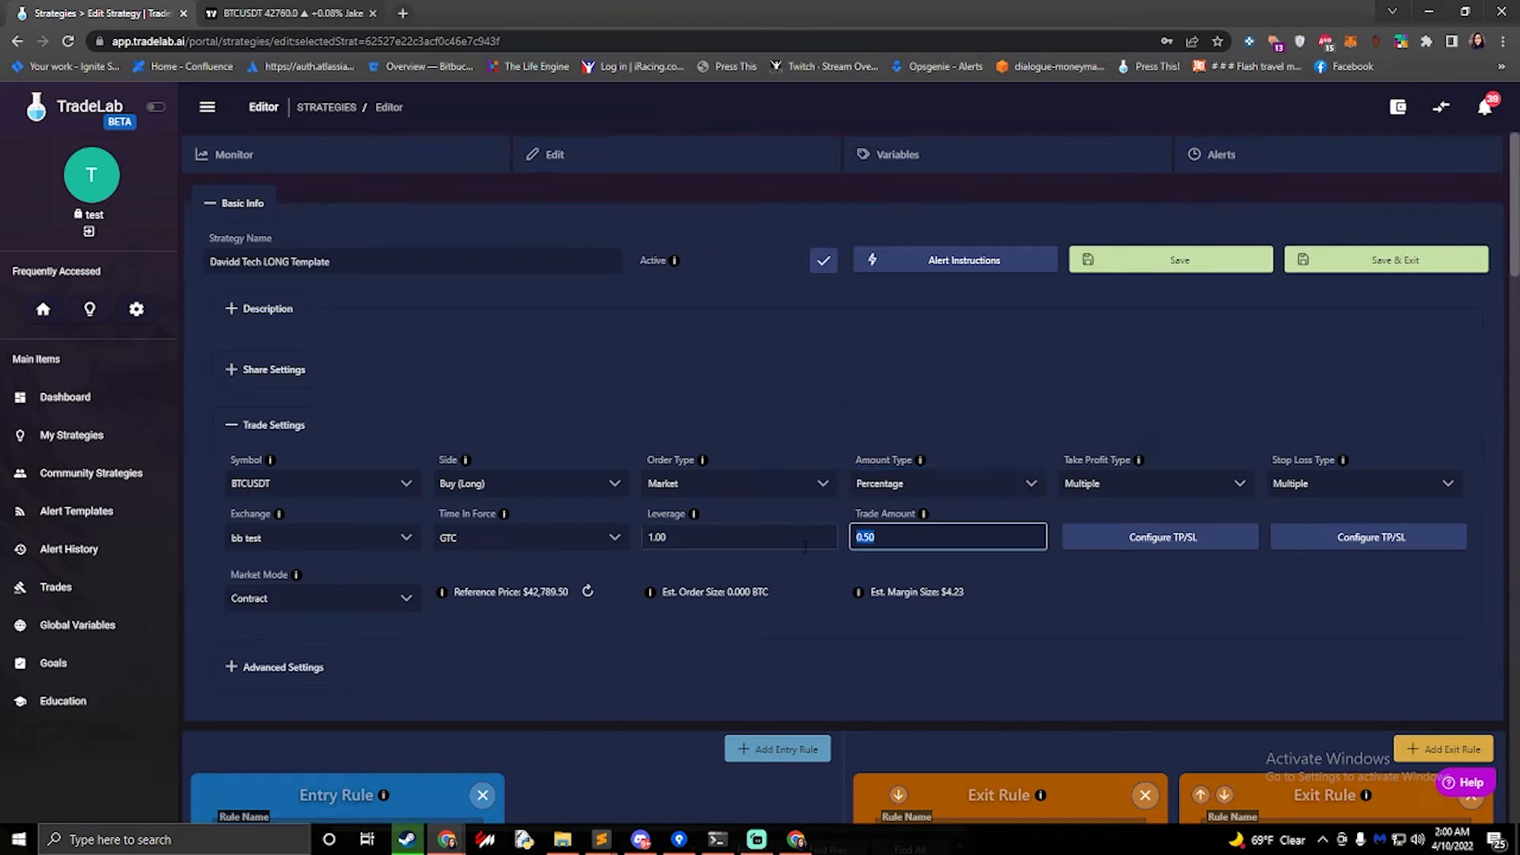
{"action": "type", "text": "5"}
{"action": "left_click", "coordinate": [858, 572]}
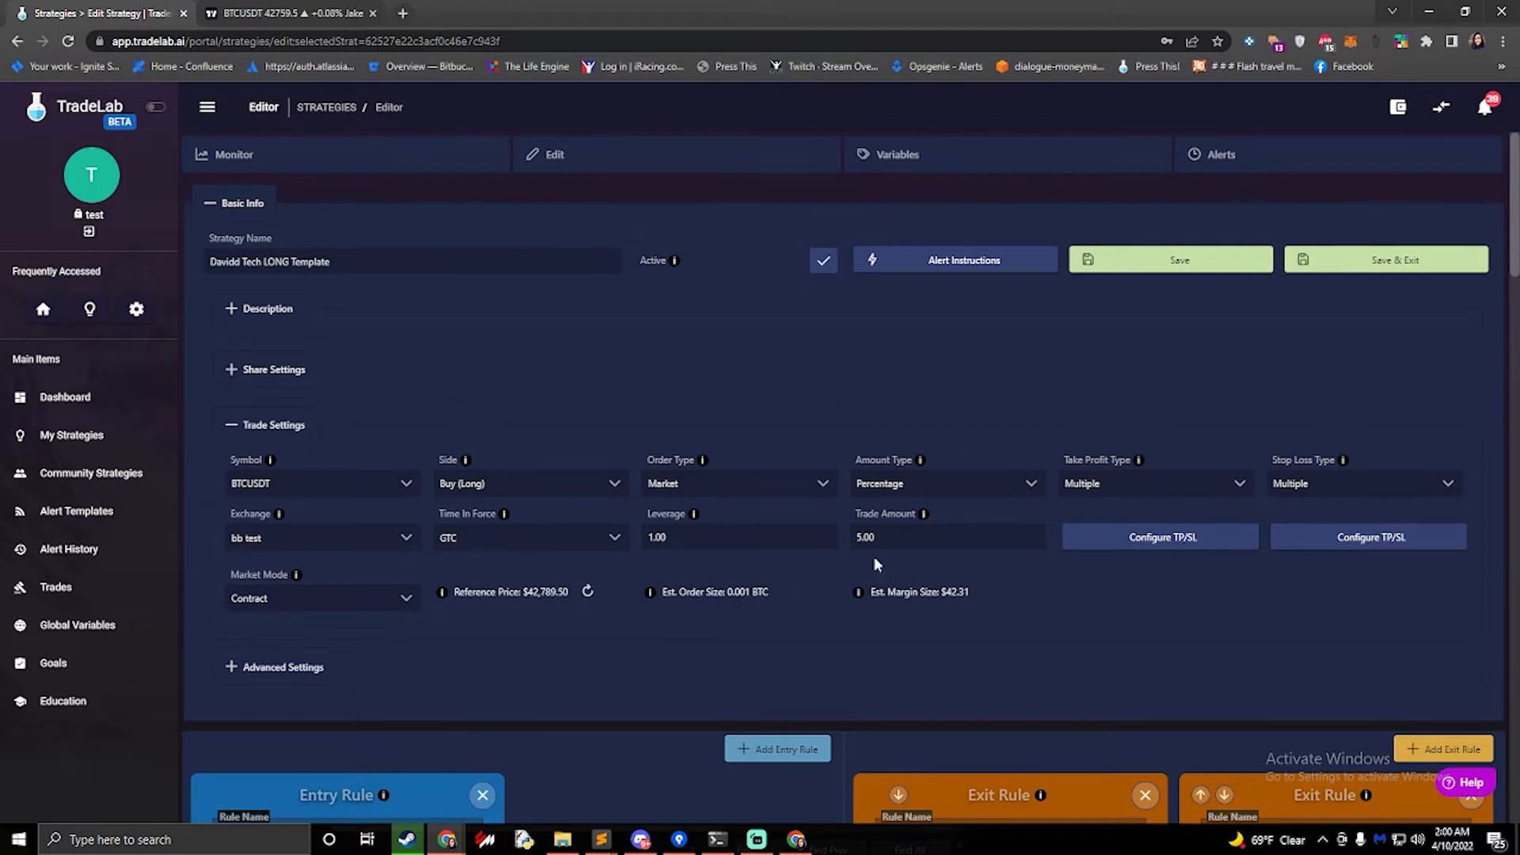
{"action": "left_click", "coordinate": [895, 543]}
{"action": "left_click_drag", "start_coordinate": [986, 599], "coordinate": [951, 595]}
Step: Read the Order Type explanation and set the strategy's order type to Limit
{"action": "scroll", "coordinate": [727, 502], "scroll_direction": "down", "scroll_amount": 2}
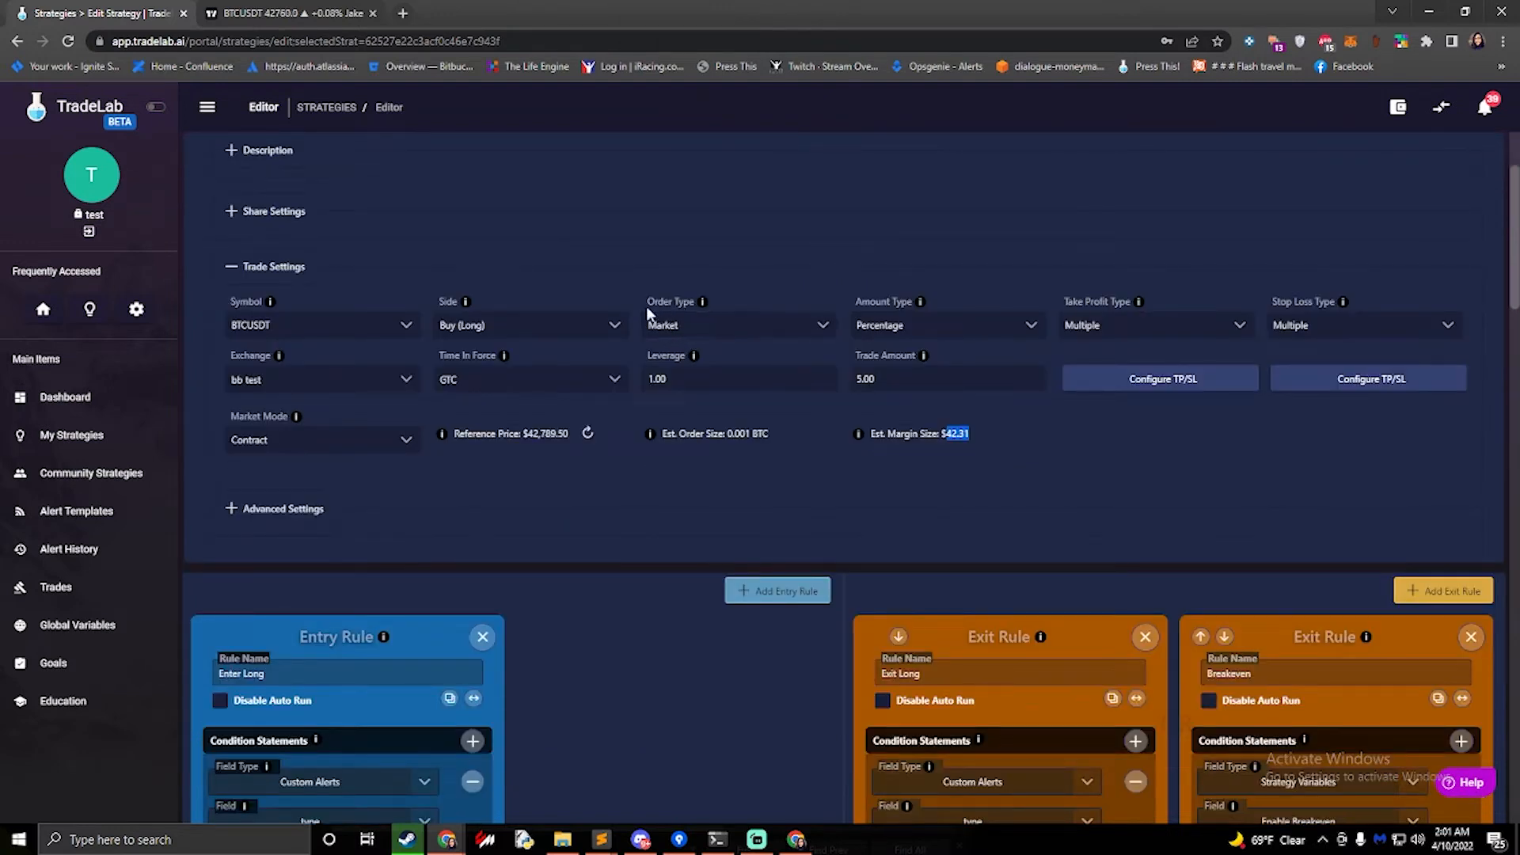
{"action": "left_click", "coordinate": [704, 333]}
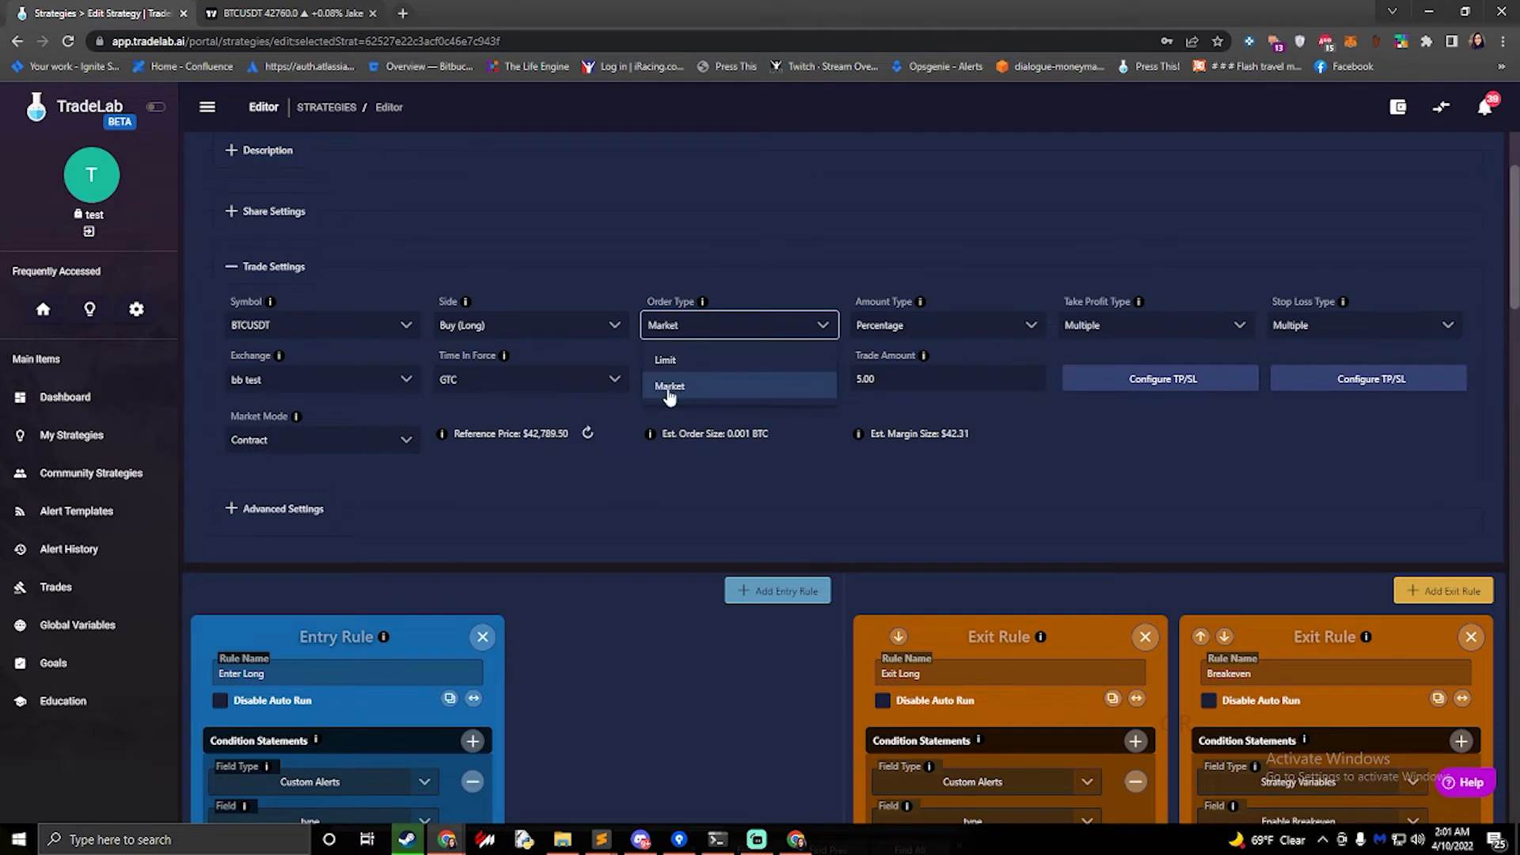
{"action": "left_click", "coordinate": [733, 303]}
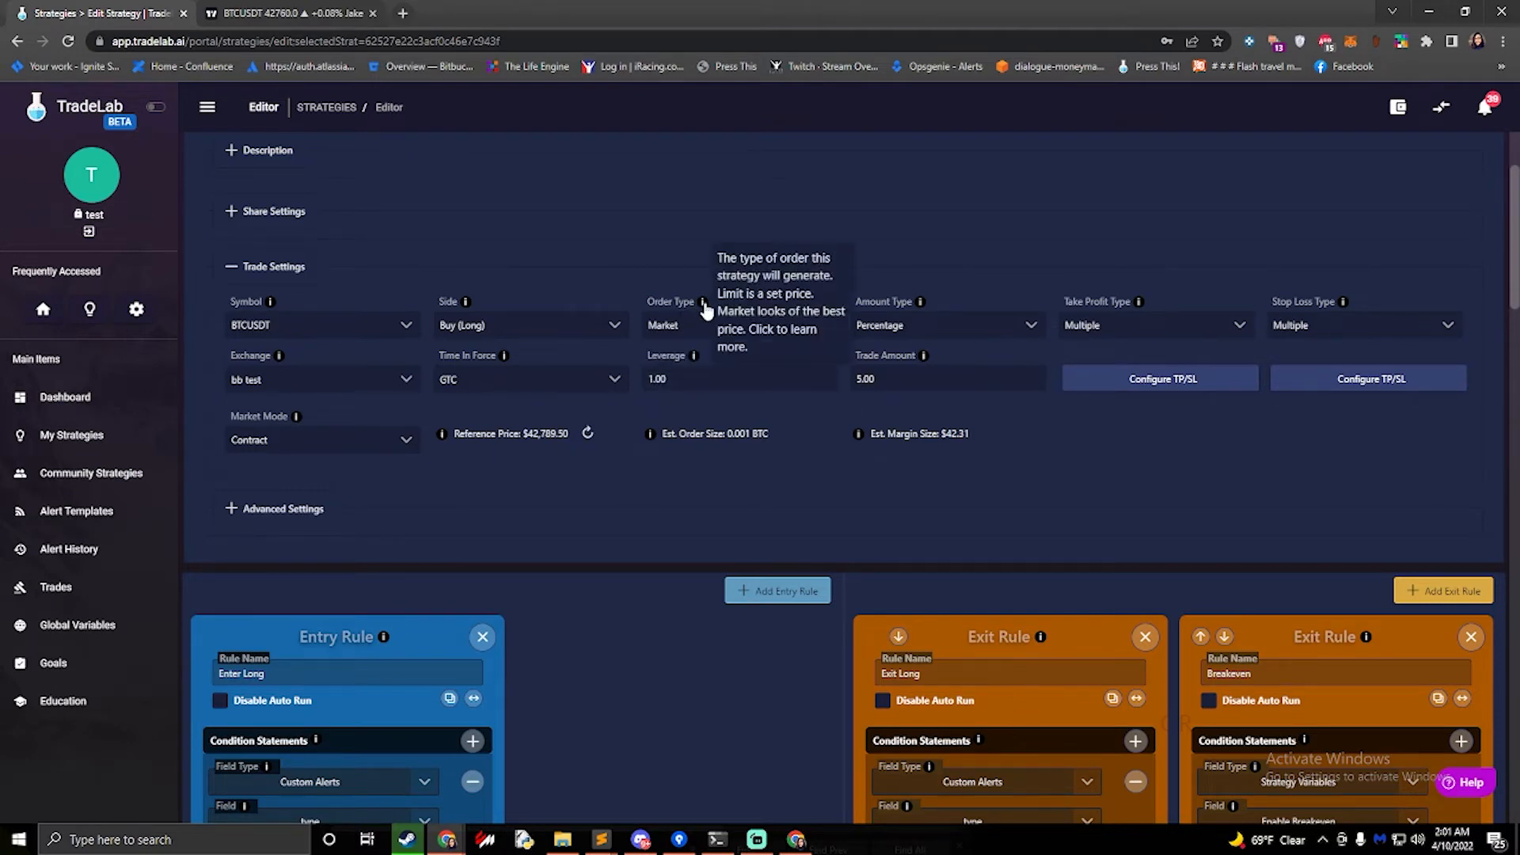
{"action": "left_click", "coordinate": [704, 306]}
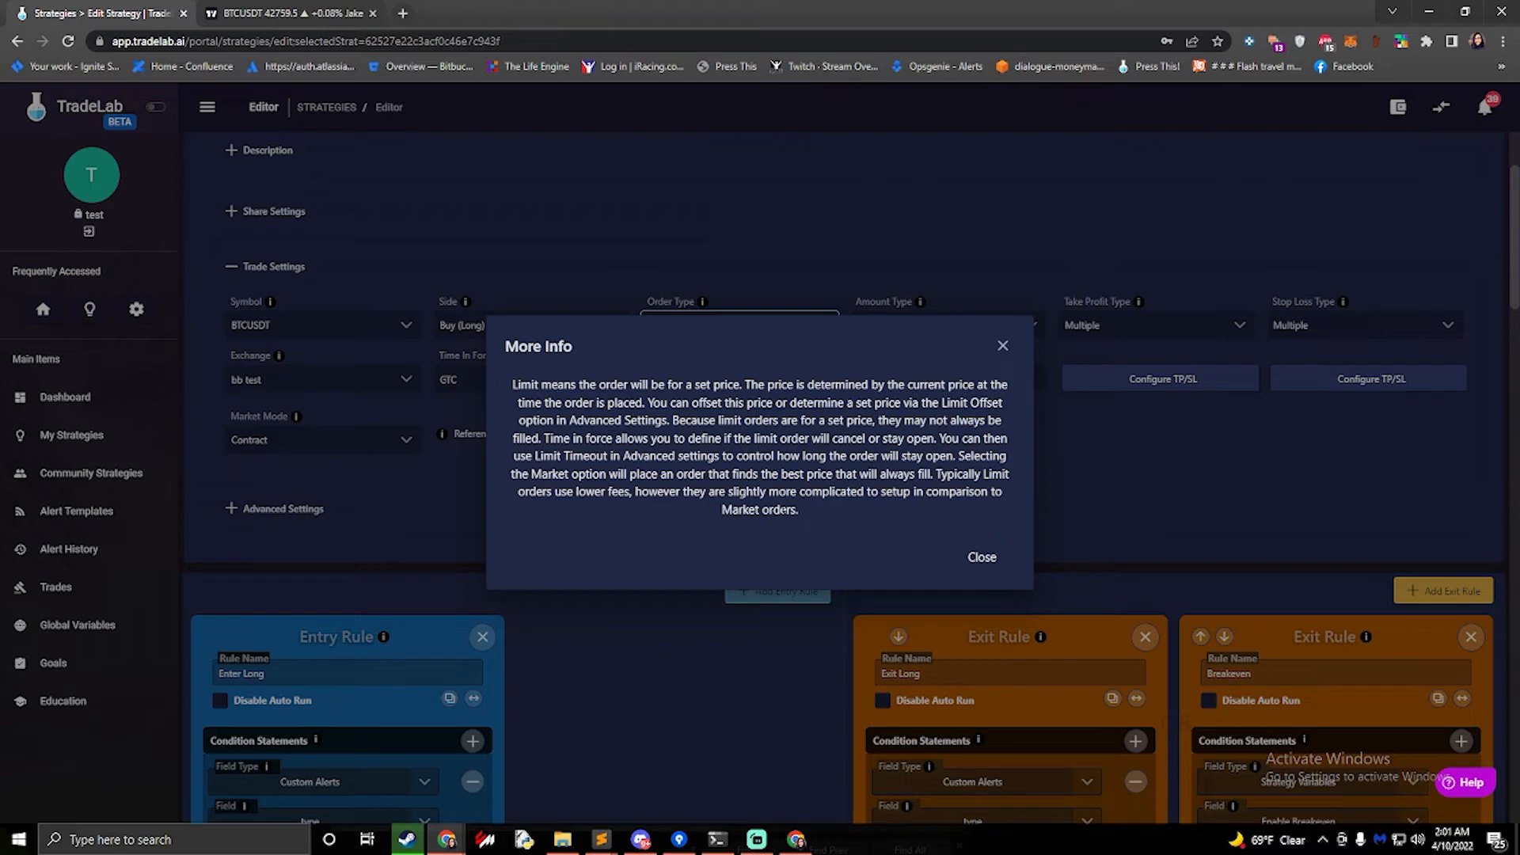
{"action": "left_click", "coordinate": [982, 557]}
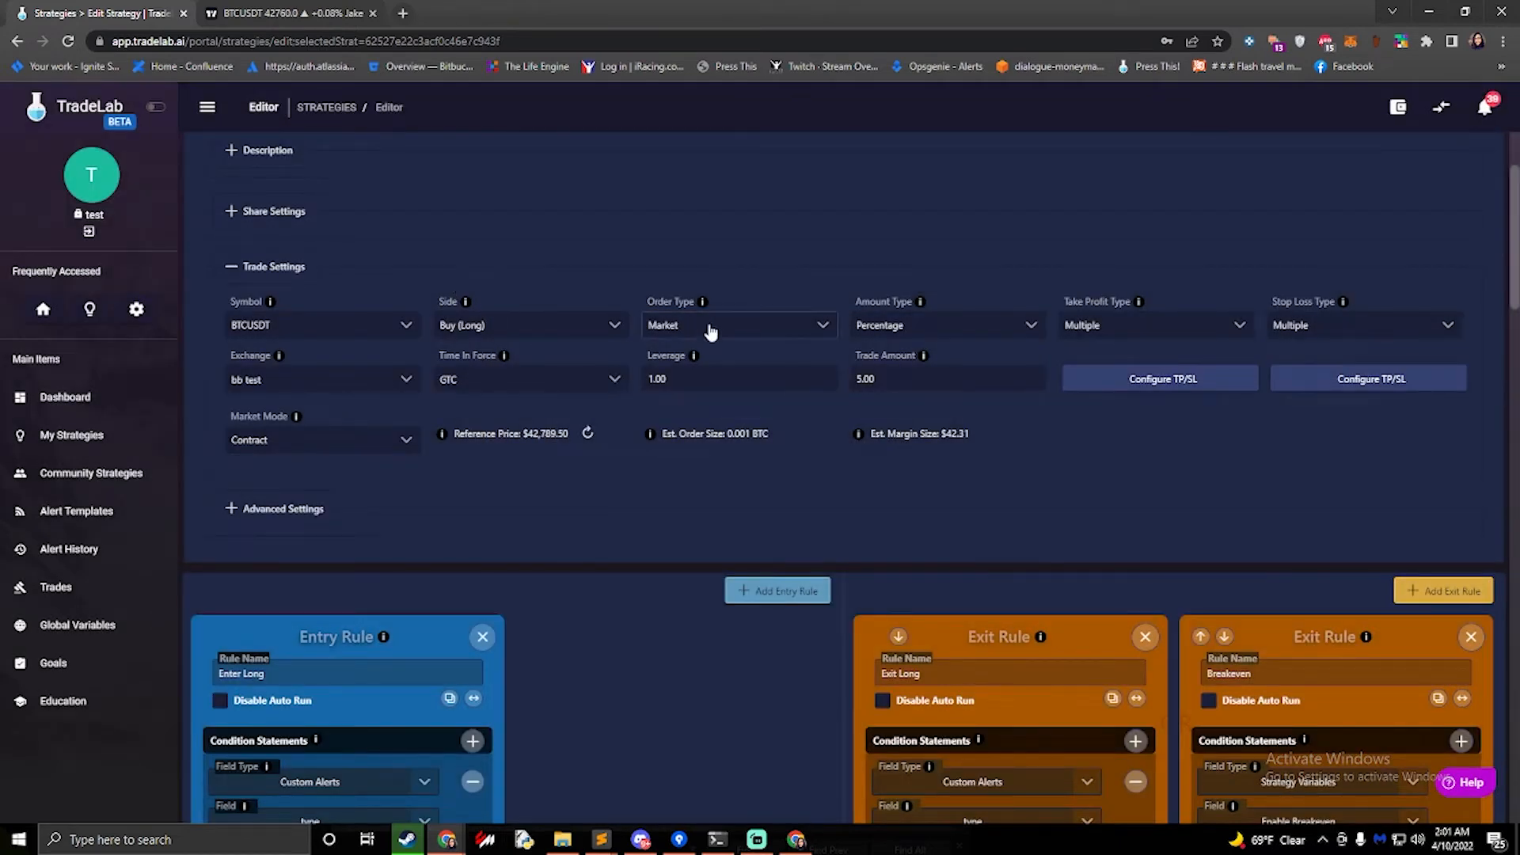
{"action": "left_click", "coordinate": [674, 326]}
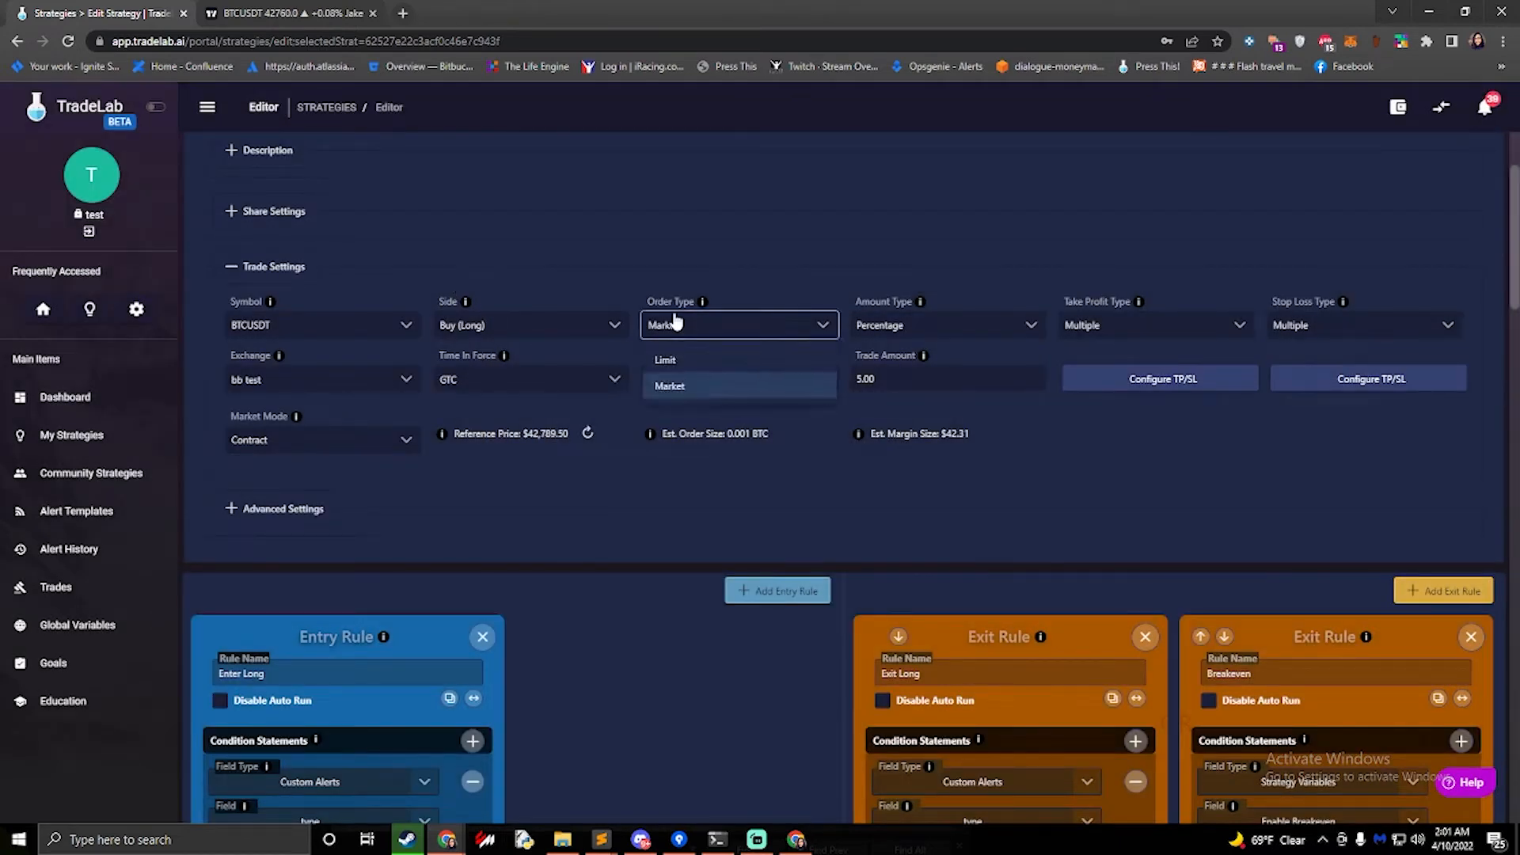
{"action": "left_click", "coordinate": [707, 364]}
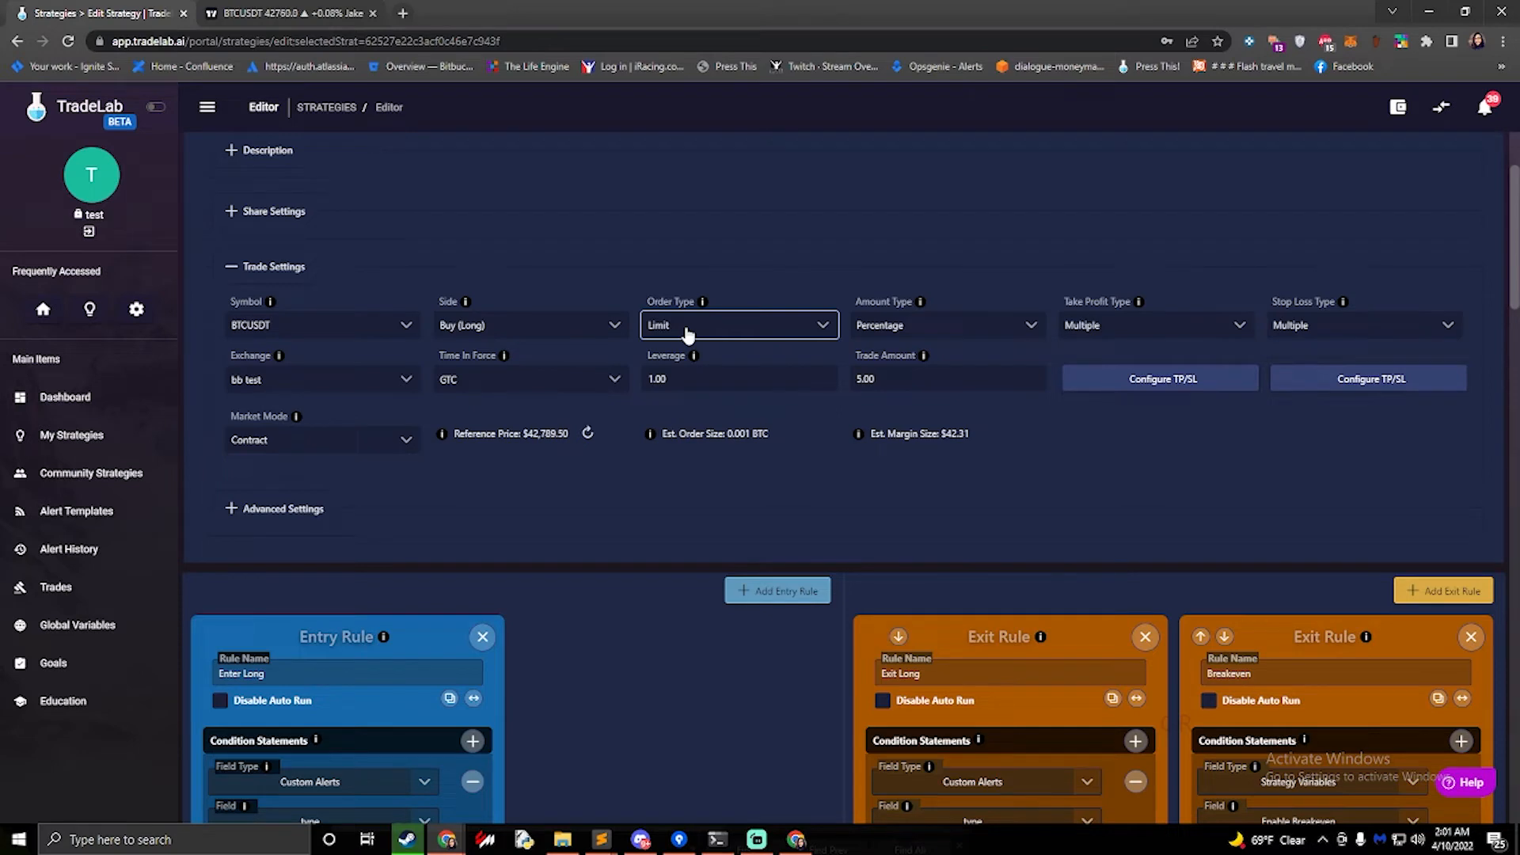
Step: Read the Time In Force explanation and review the available options, from Immediate or Cancel to Post Only
{"action": "left_click", "coordinate": [523, 391]}
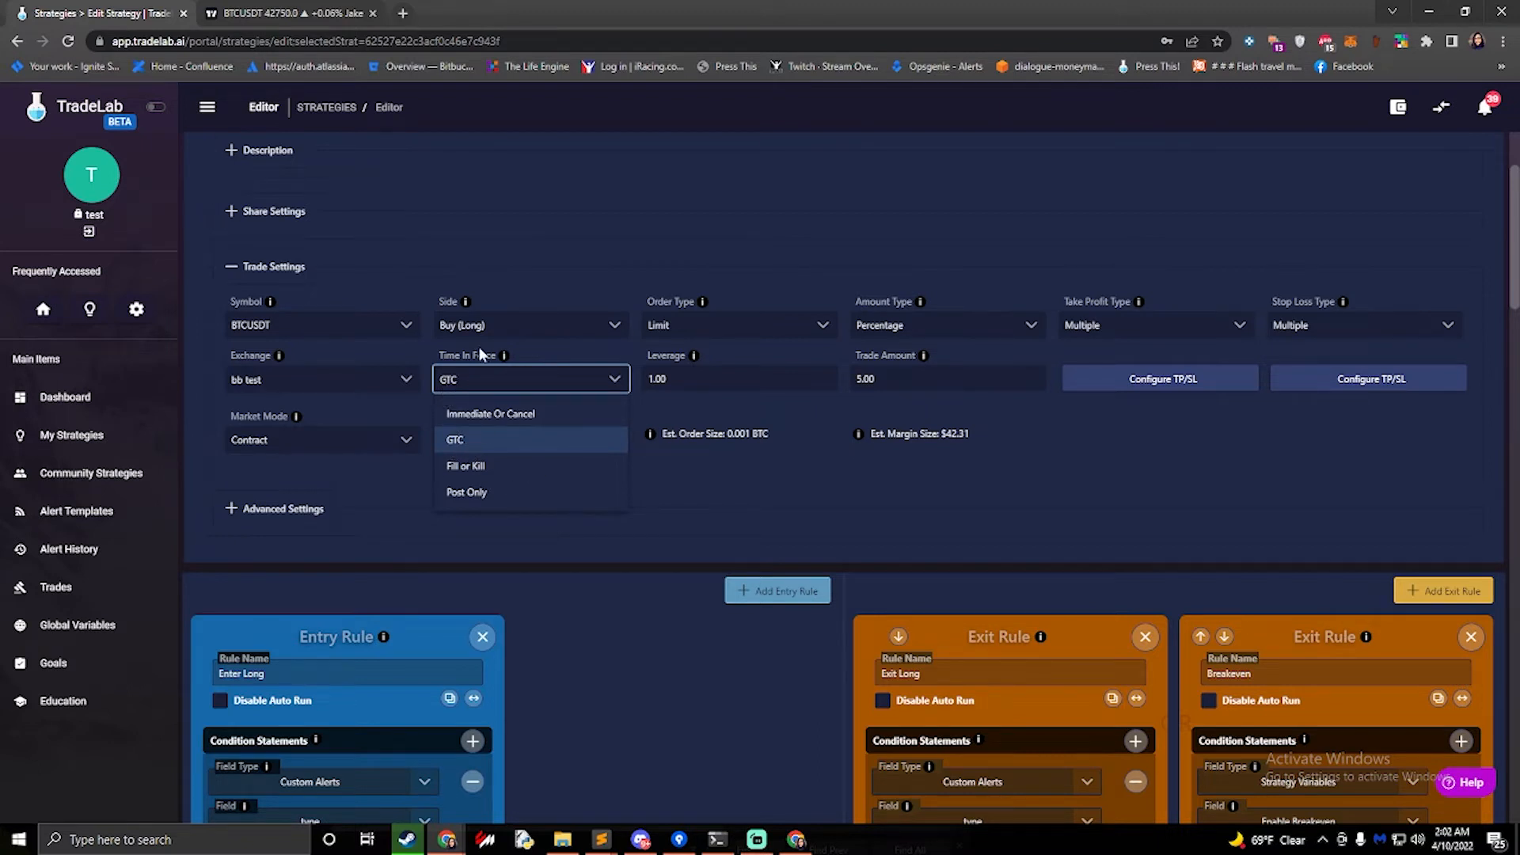
{"action": "left_click", "coordinate": [513, 366]}
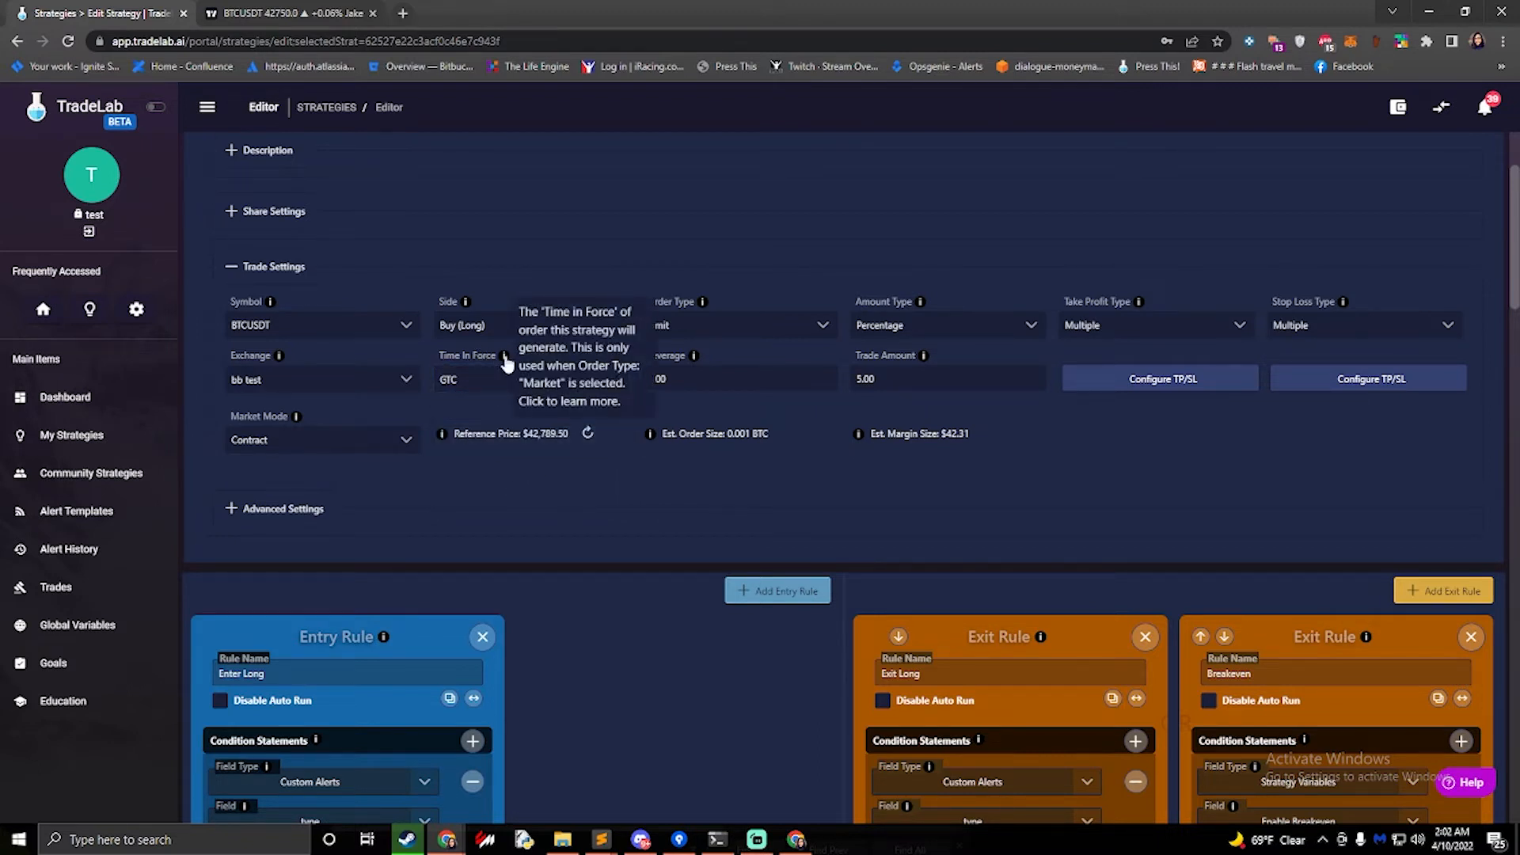
{"action": "left_click", "coordinate": [505, 356]}
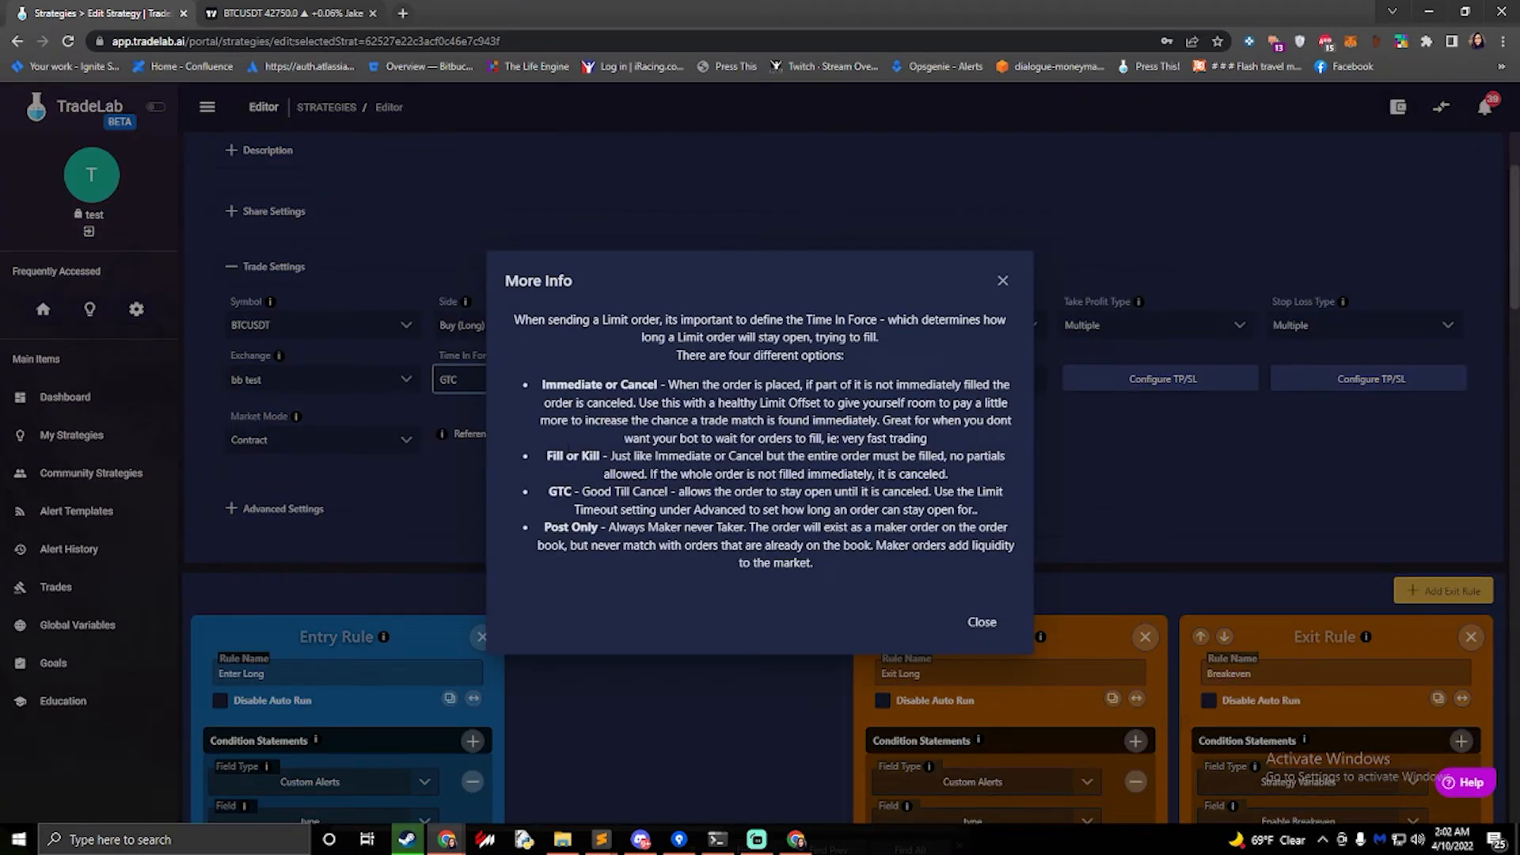
{"action": "left_click_drag", "start_coordinate": [585, 385], "coordinate": [681, 385]}
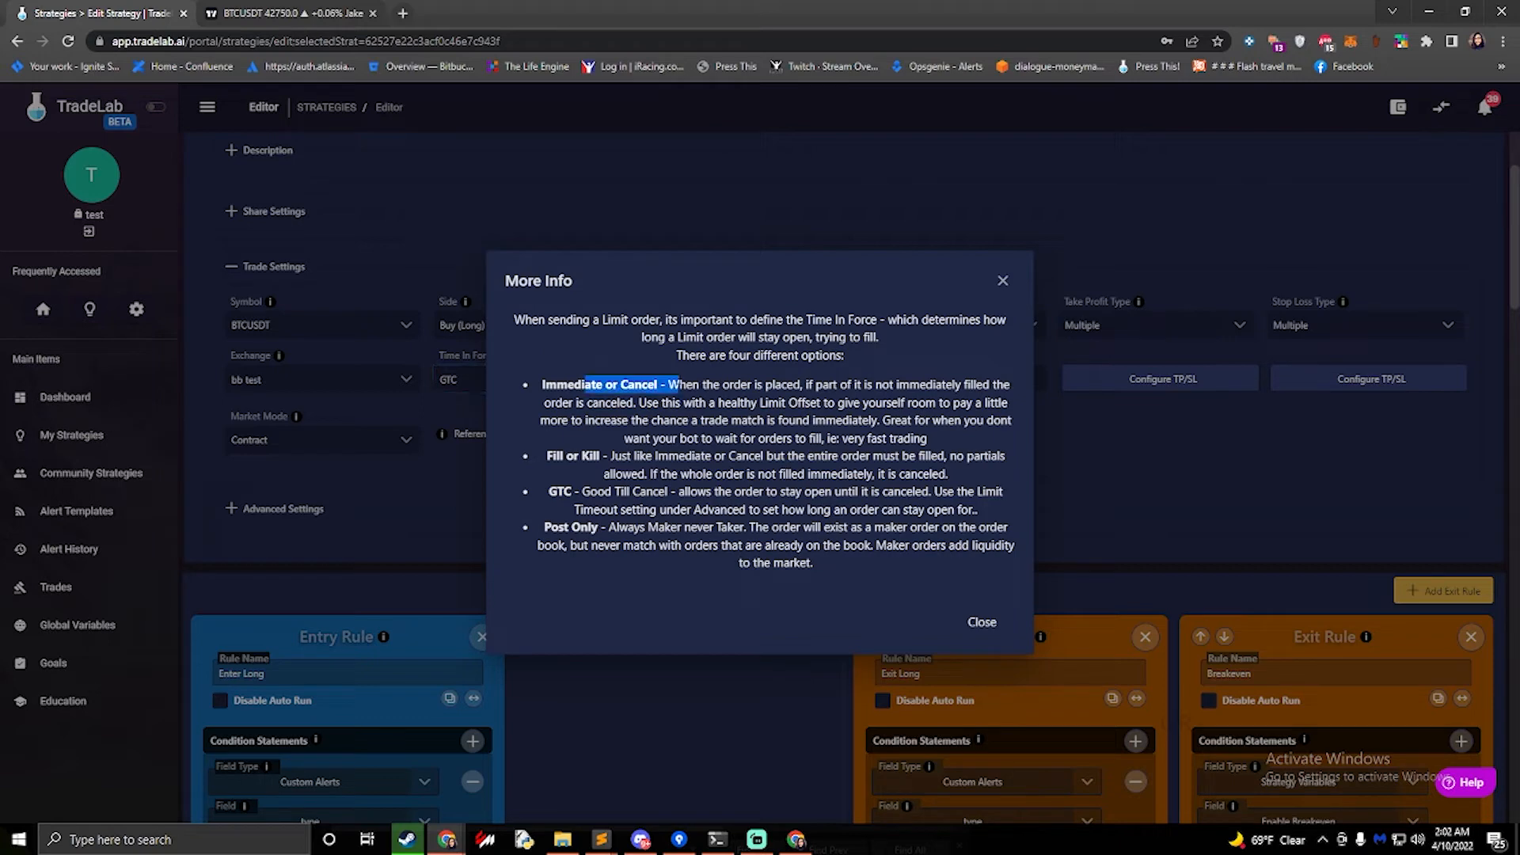
{"action": "left_click_drag", "start_coordinate": [572, 456], "coordinate": [669, 456]}
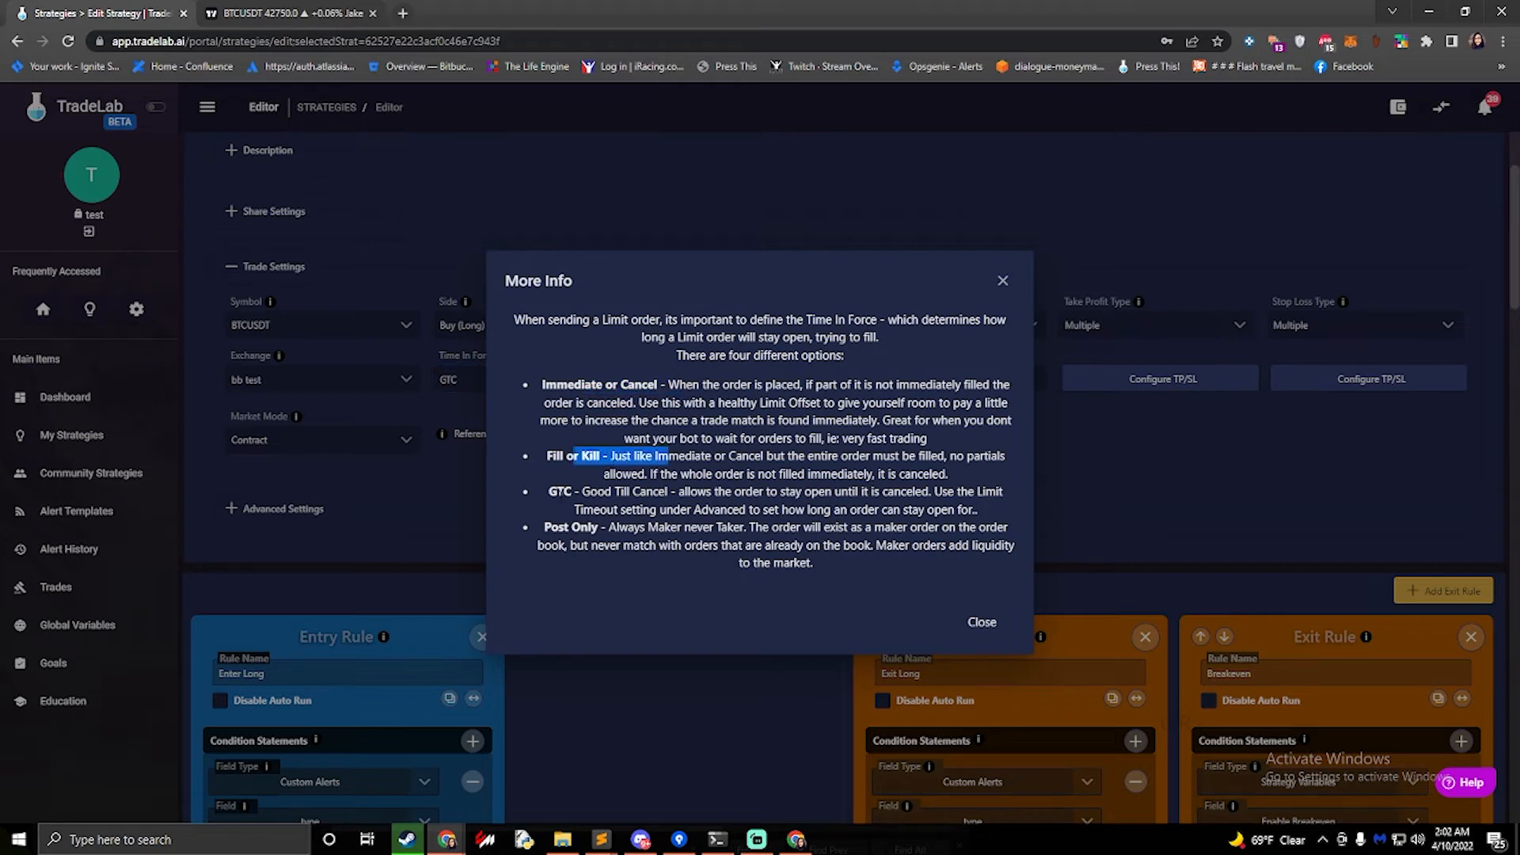
{"action": "left_click", "coordinate": [982, 622]}
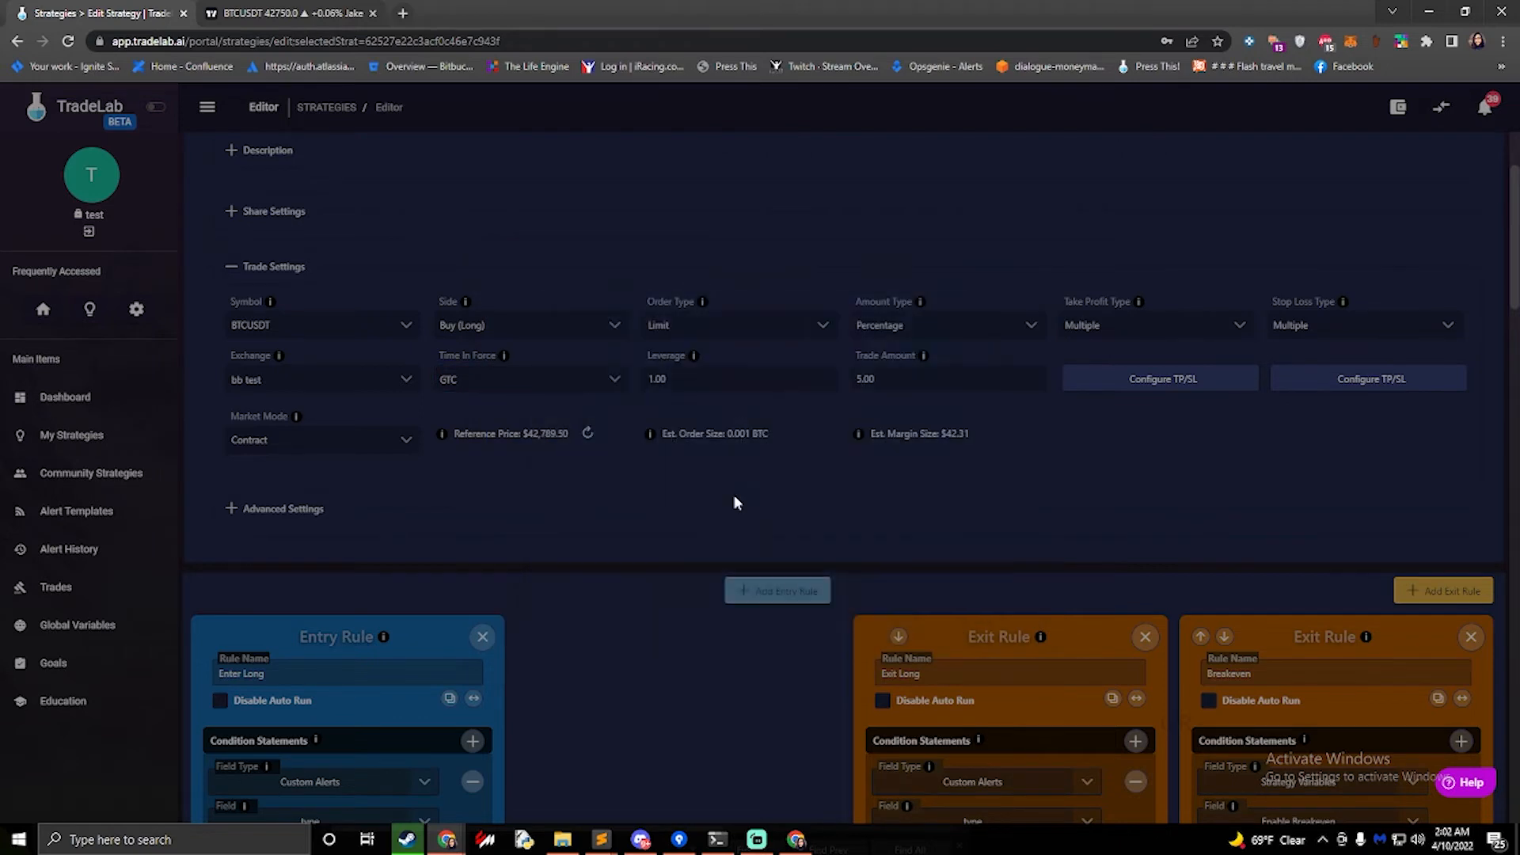
{"action": "left_click", "coordinate": [503, 388]}
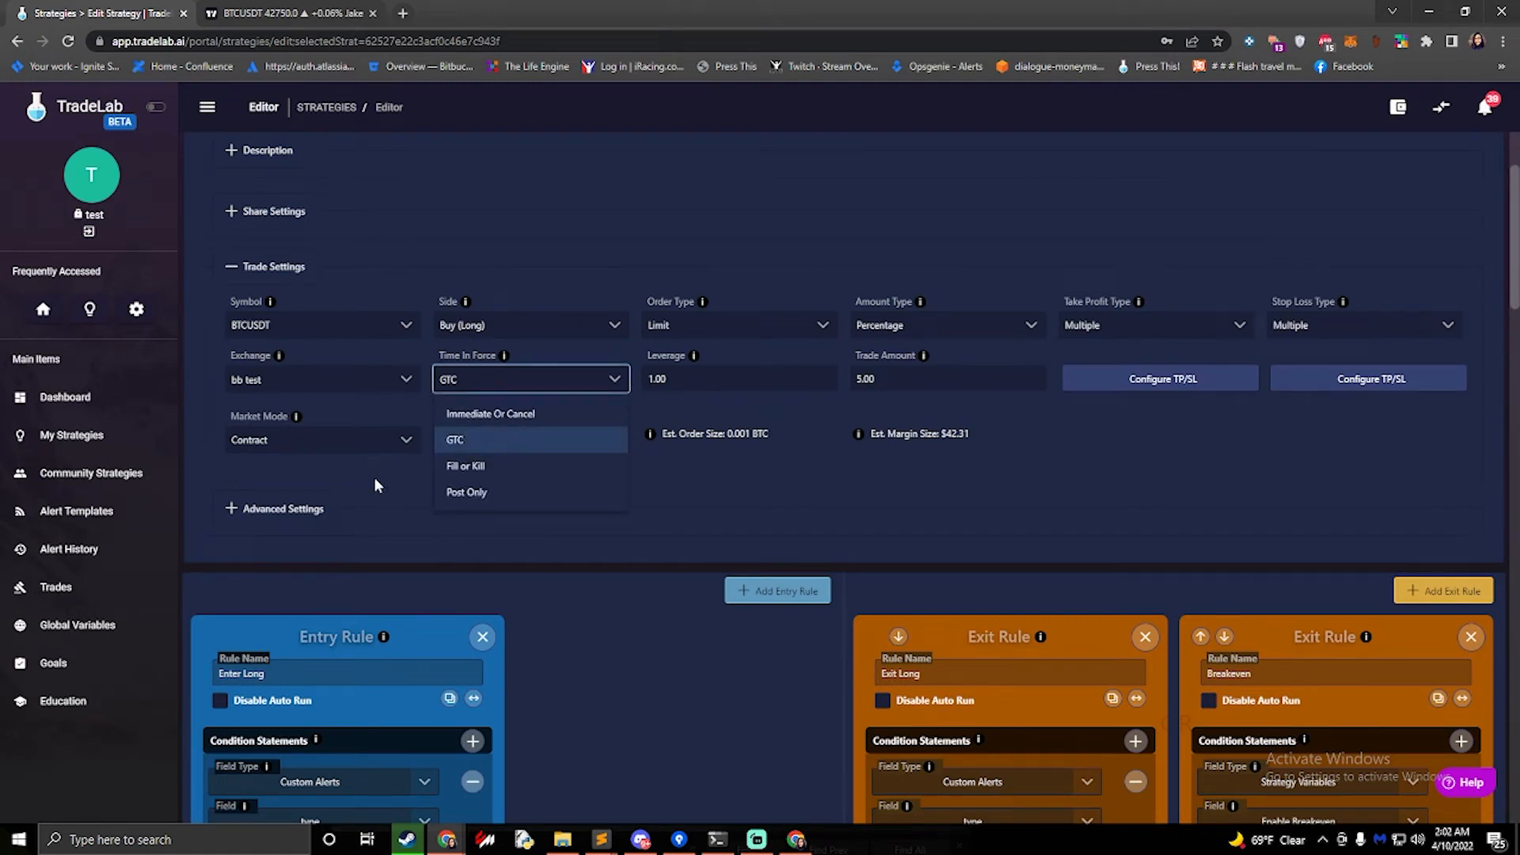
Step: Review the limit offset and limit timeout options in the advanced settings, and save and exit the LONG strategy
{"action": "left_click", "coordinate": [305, 506]}
{"action": "left_click", "coordinate": [273, 516]}
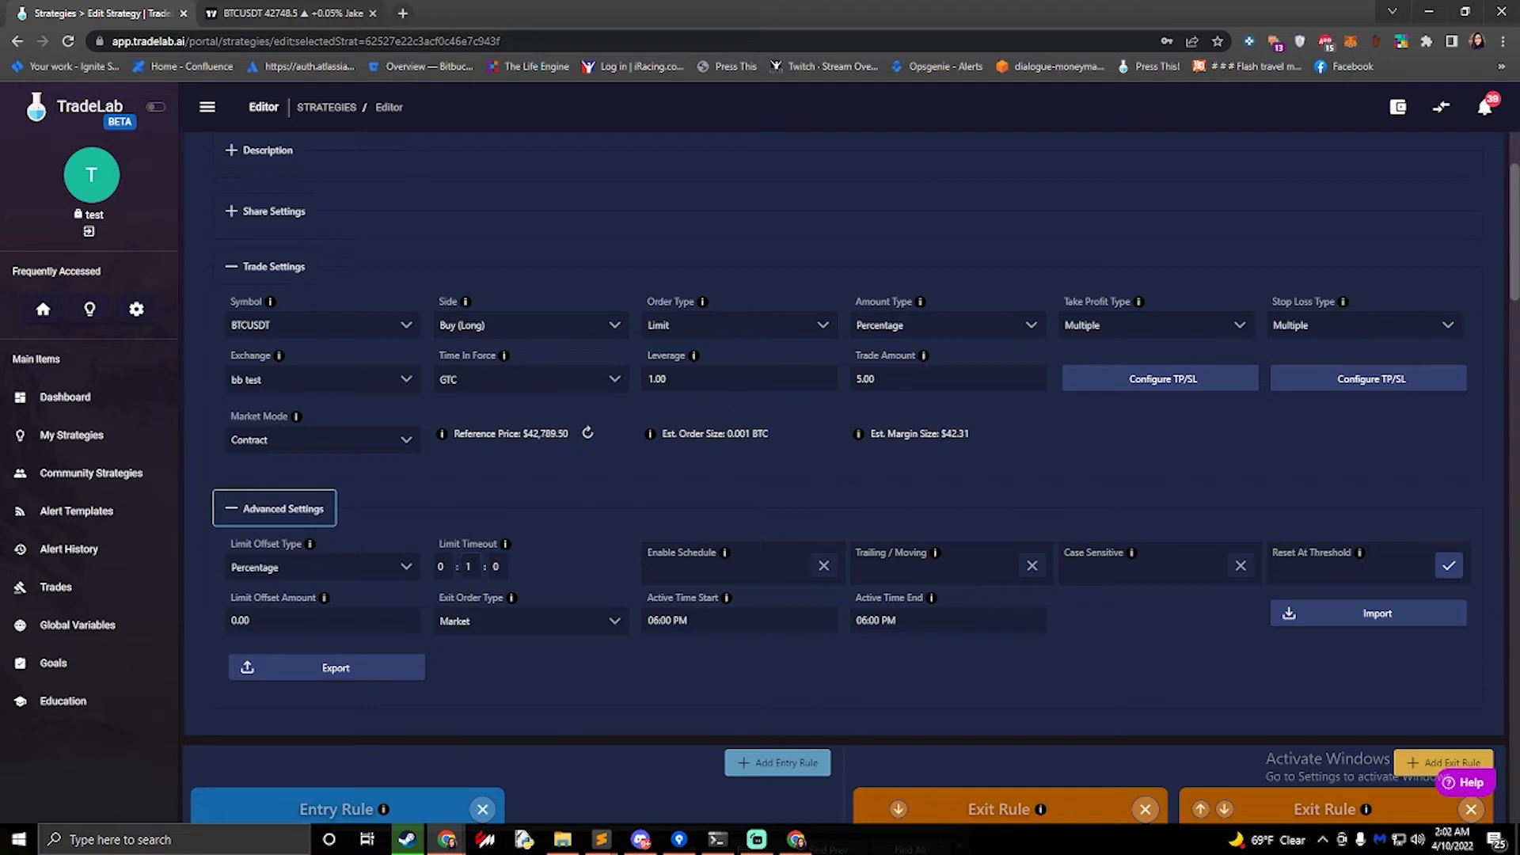
{"action": "key", "text": "Tab"}
{"action": "key", "text": "Tab"}
{"action": "key", "text": "Tab"}
{"action": "key", "text": "shift+Tab"}
{"action": "left_click", "coordinate": [310, 619]}
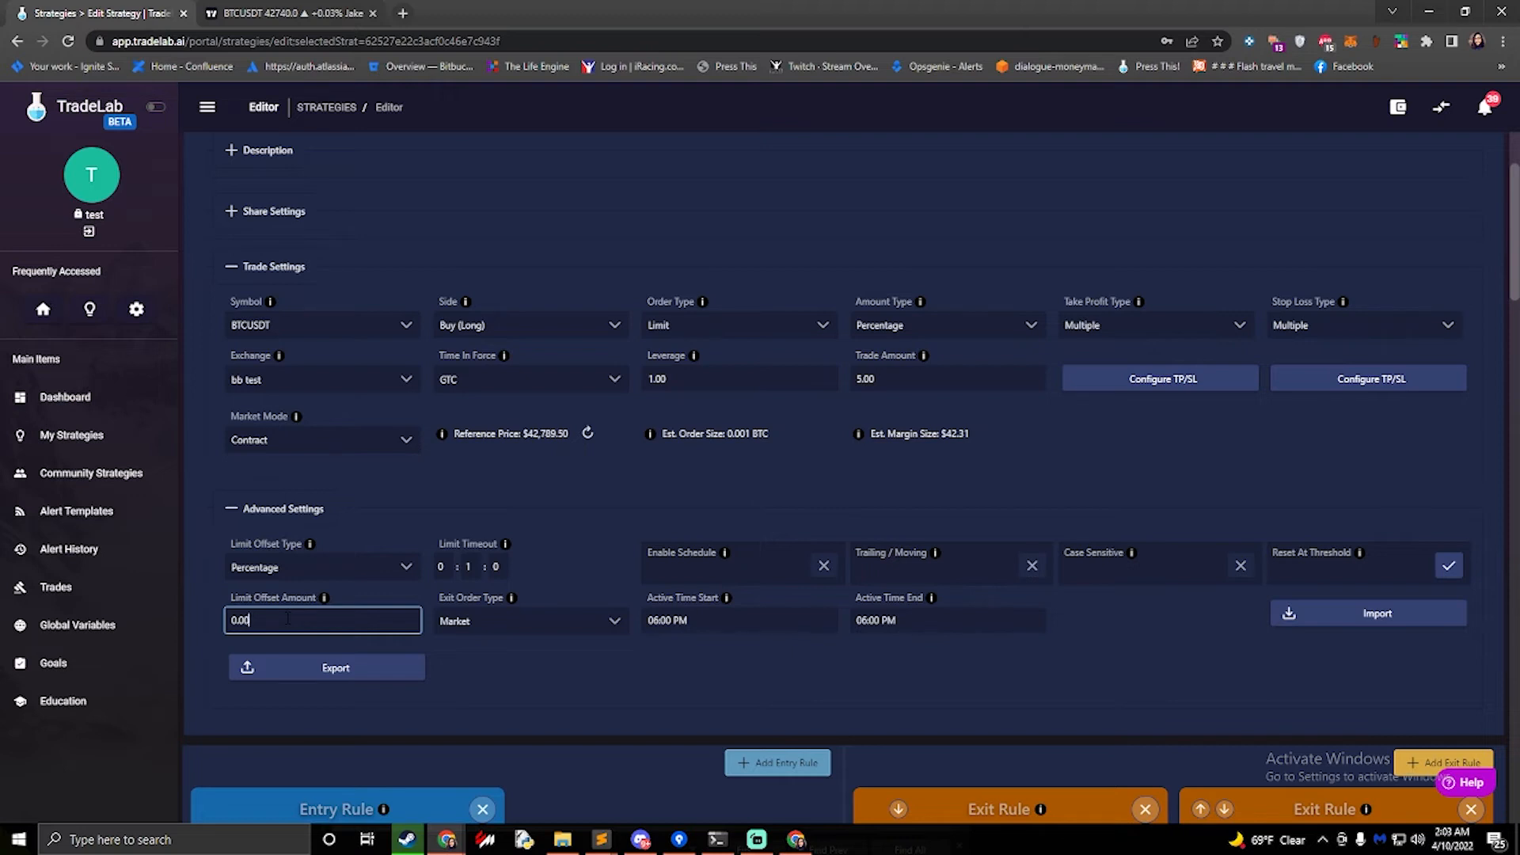
{"action": "left_click", "coordinate": [320, 572]}
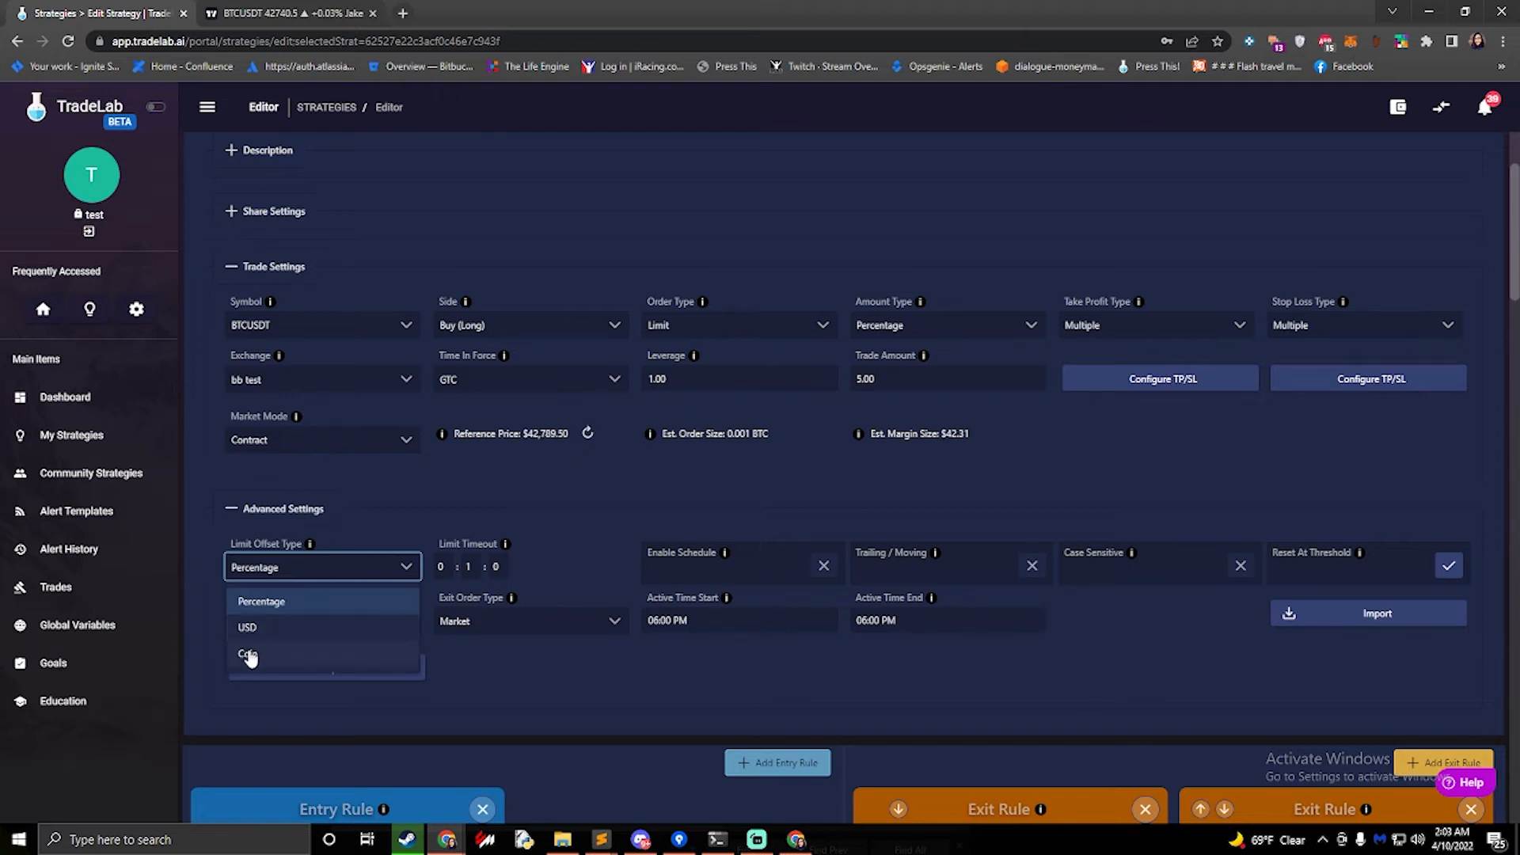
{"action": "left_click", "coordinate": [301, 570]}
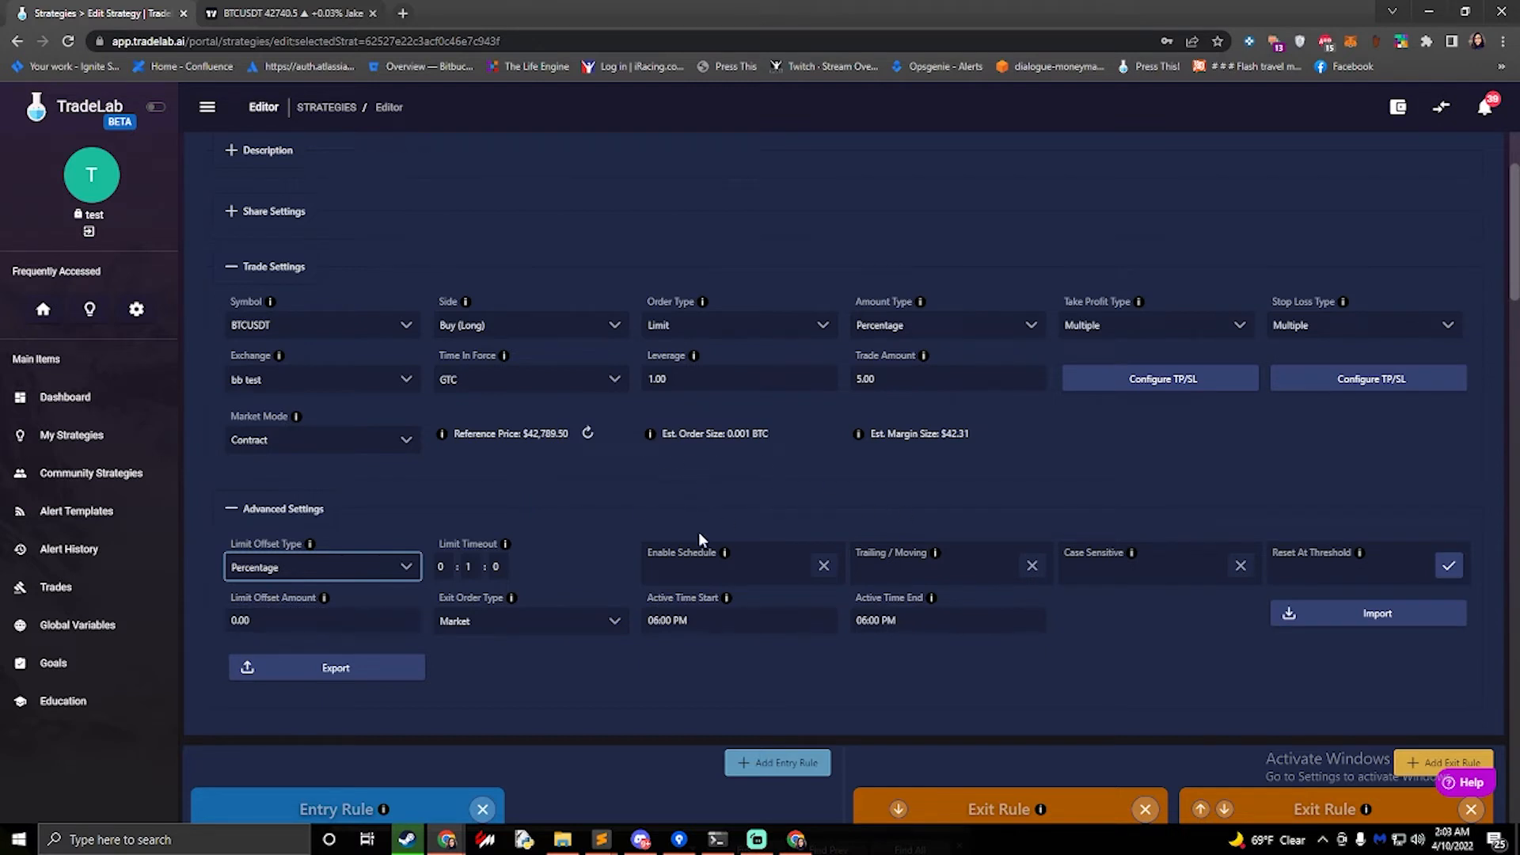
{"action": "scroll", "coordinate": [541, 683], "scroll_direction": "up", "scroll_amount": 2}
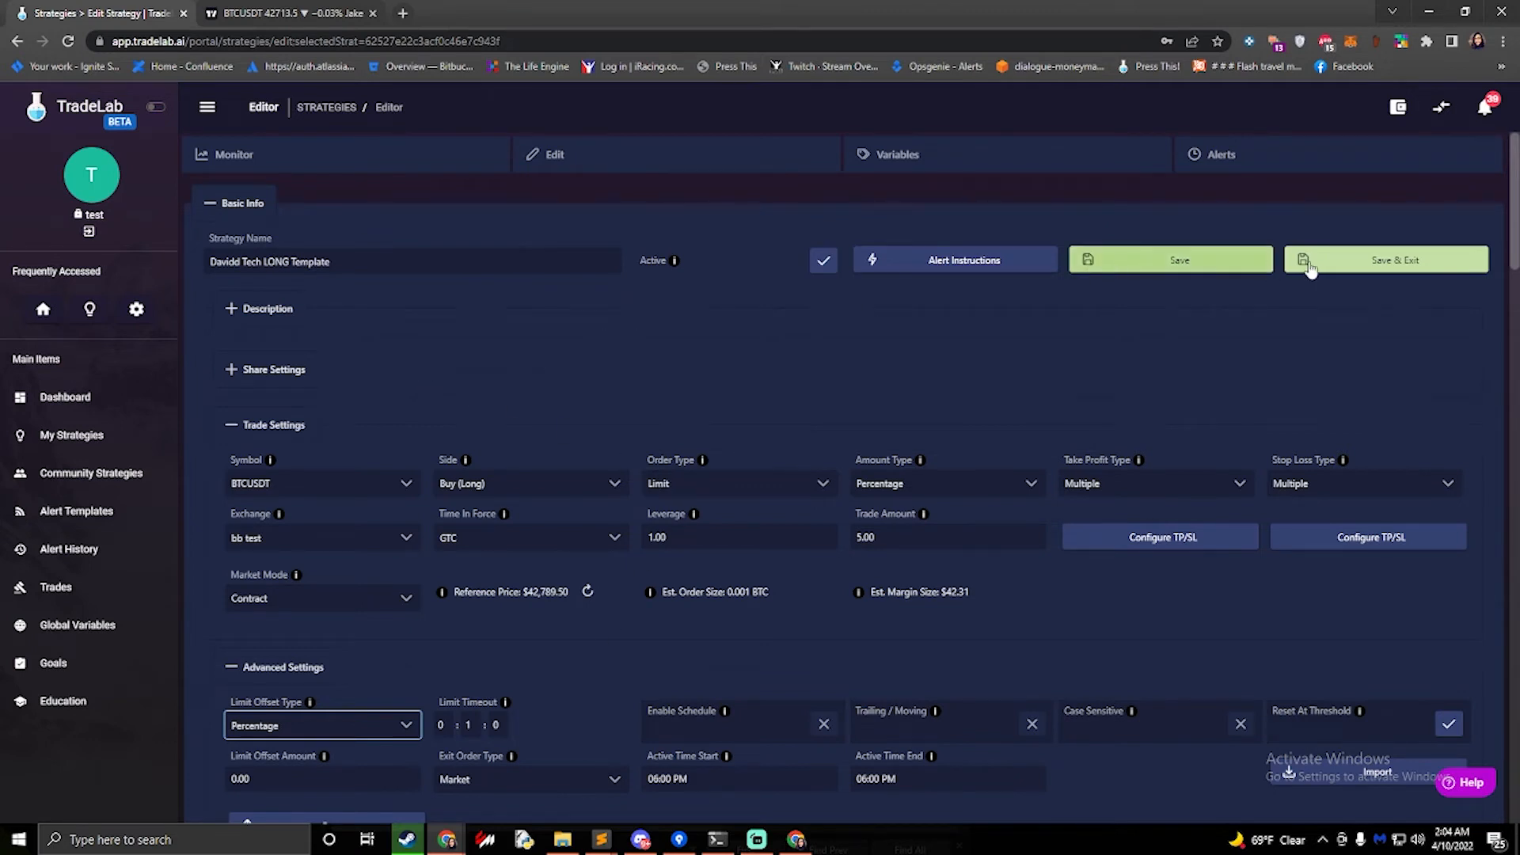
{"action": "left_click", "coordinate": [1360, 270]}
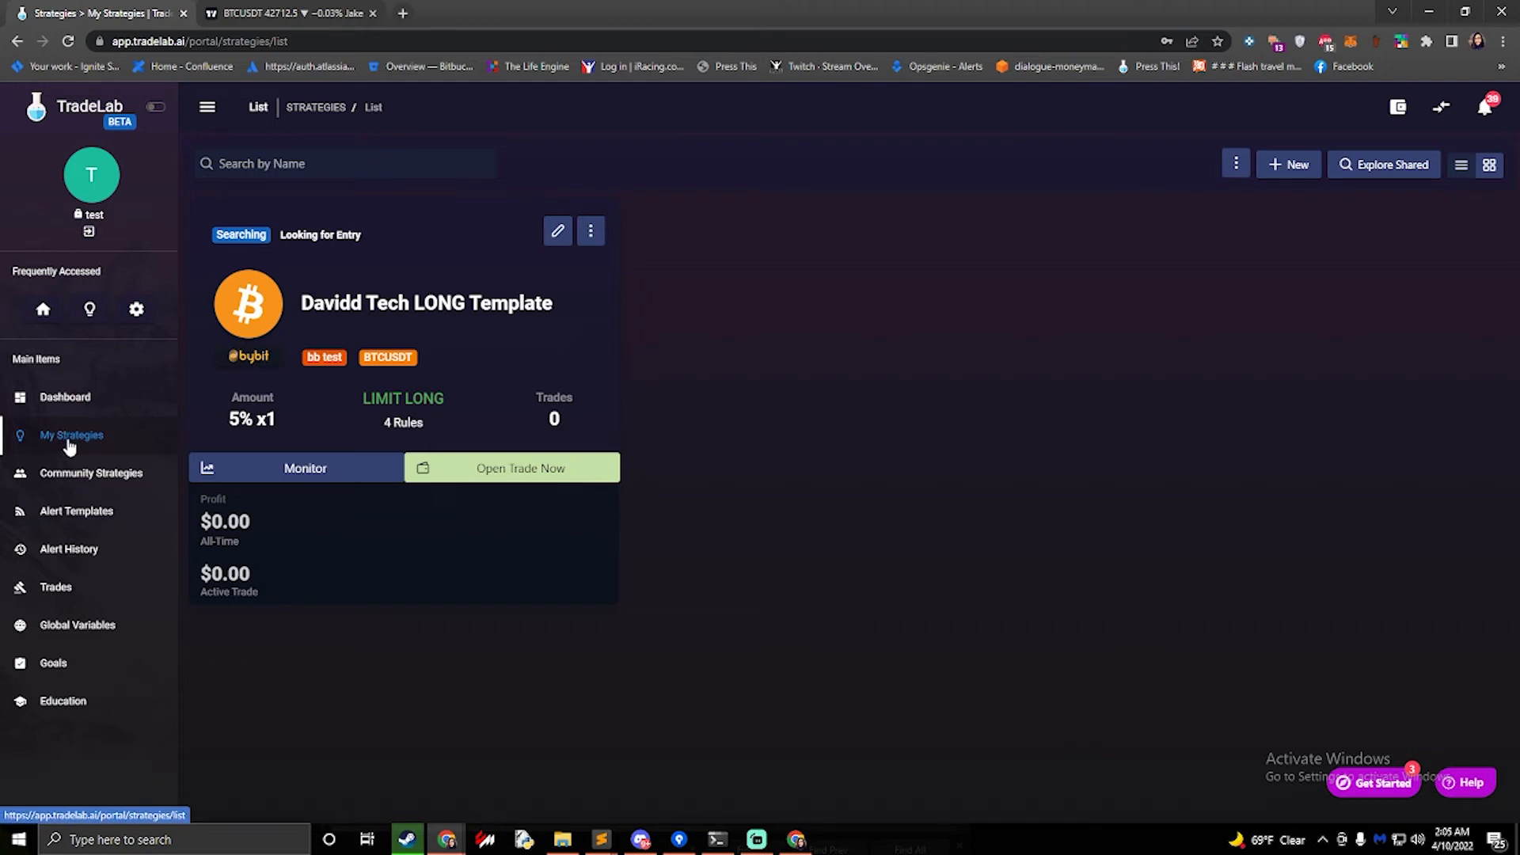
Step: Find the Davidd Tech SHORT Template among the community strategies and copy it to the account's own strategies
{"action": "left_click", "coordinate": [72, 474]}
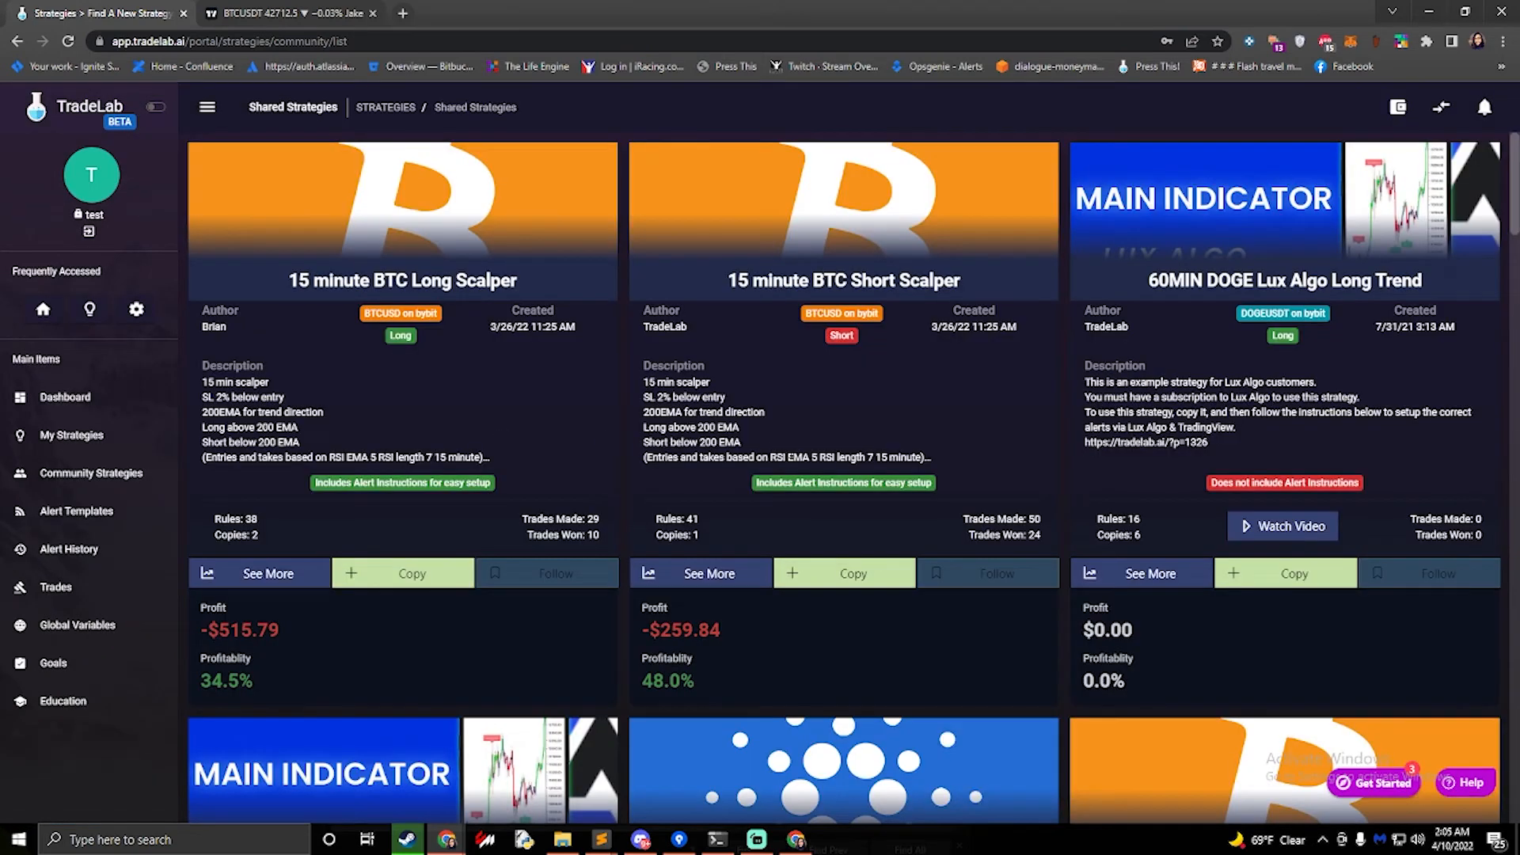
{"action": "scroll", "coordinate": [787, 467], "scroll_direction": "down", "scroll_amount": 6}
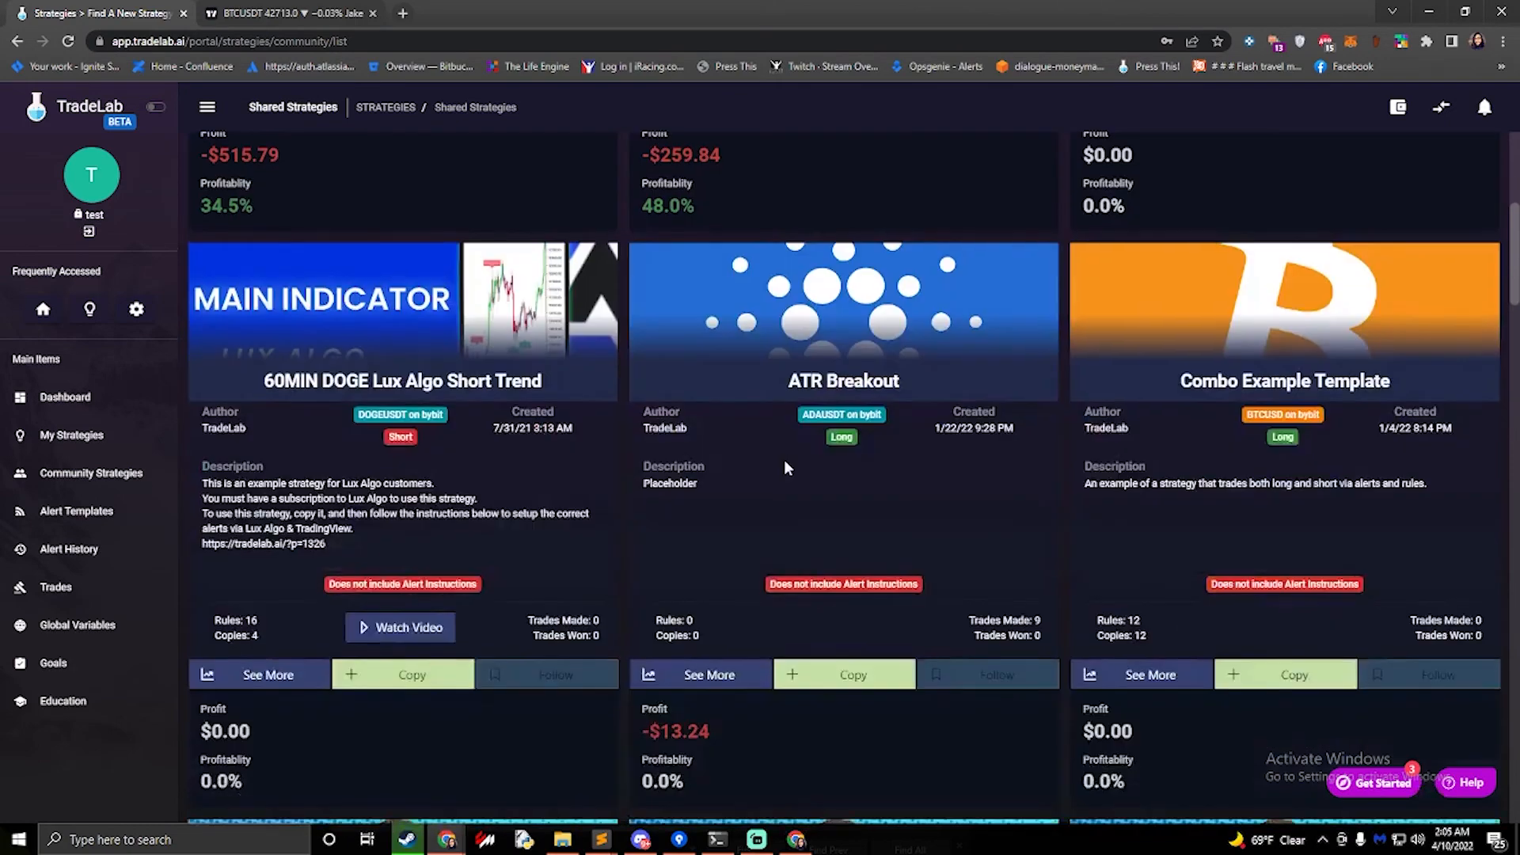
{"action": "scroll", "coordinate": [786, 467], "scroll_direction": "down", "scroll_amount": 7}
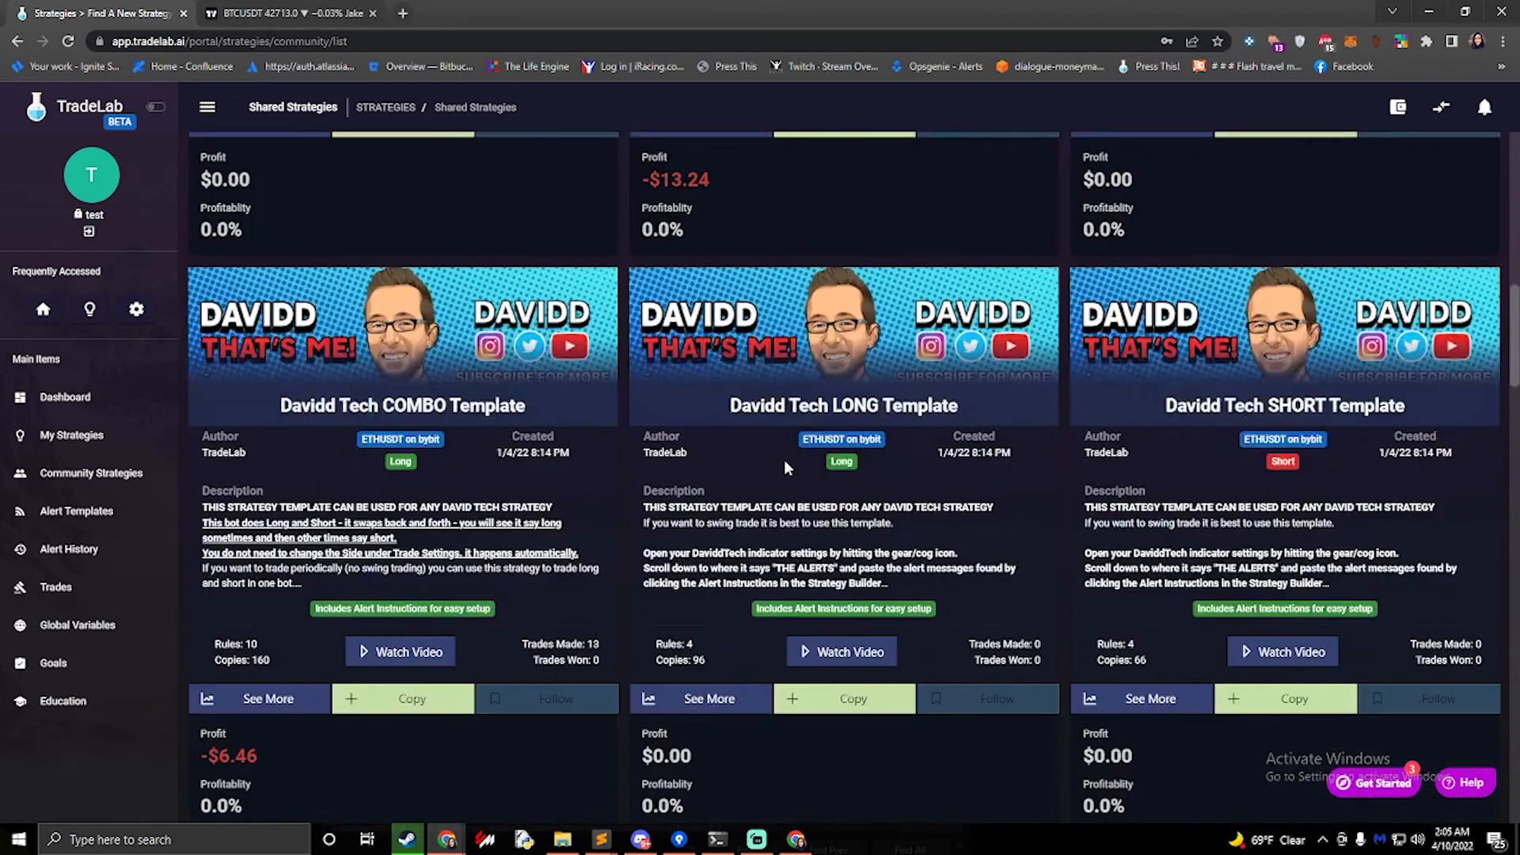
{"action": "scroll", "coordinate": [784, 459], "scroll_direction": "down", "scroll_amount": 2}
{"action": "left_click", "coordinate": [1291, 541]}
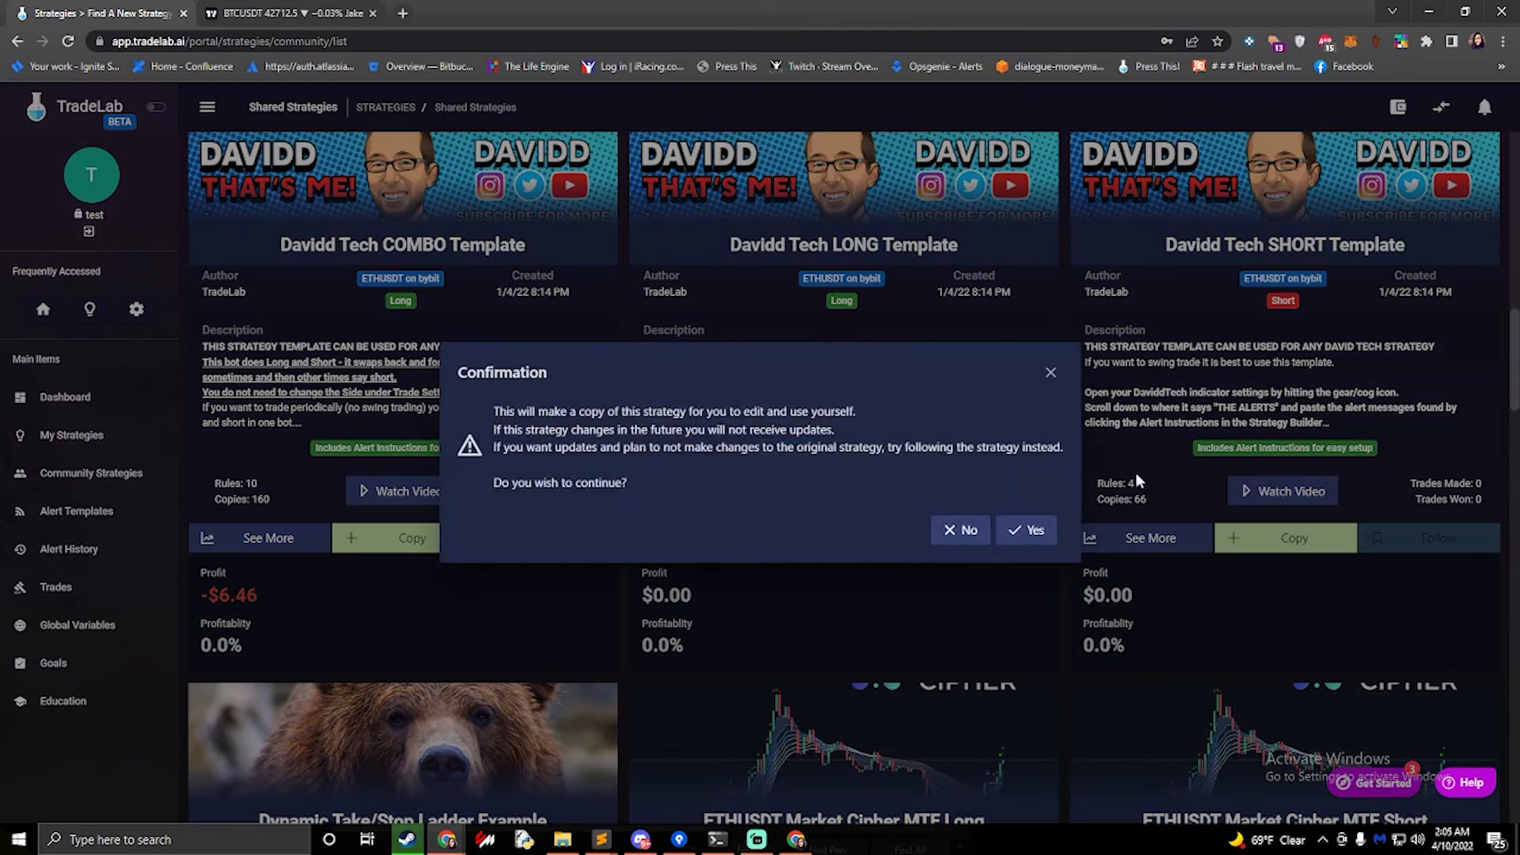
{"action": "left_click", "coordinate": [1029, 530]}
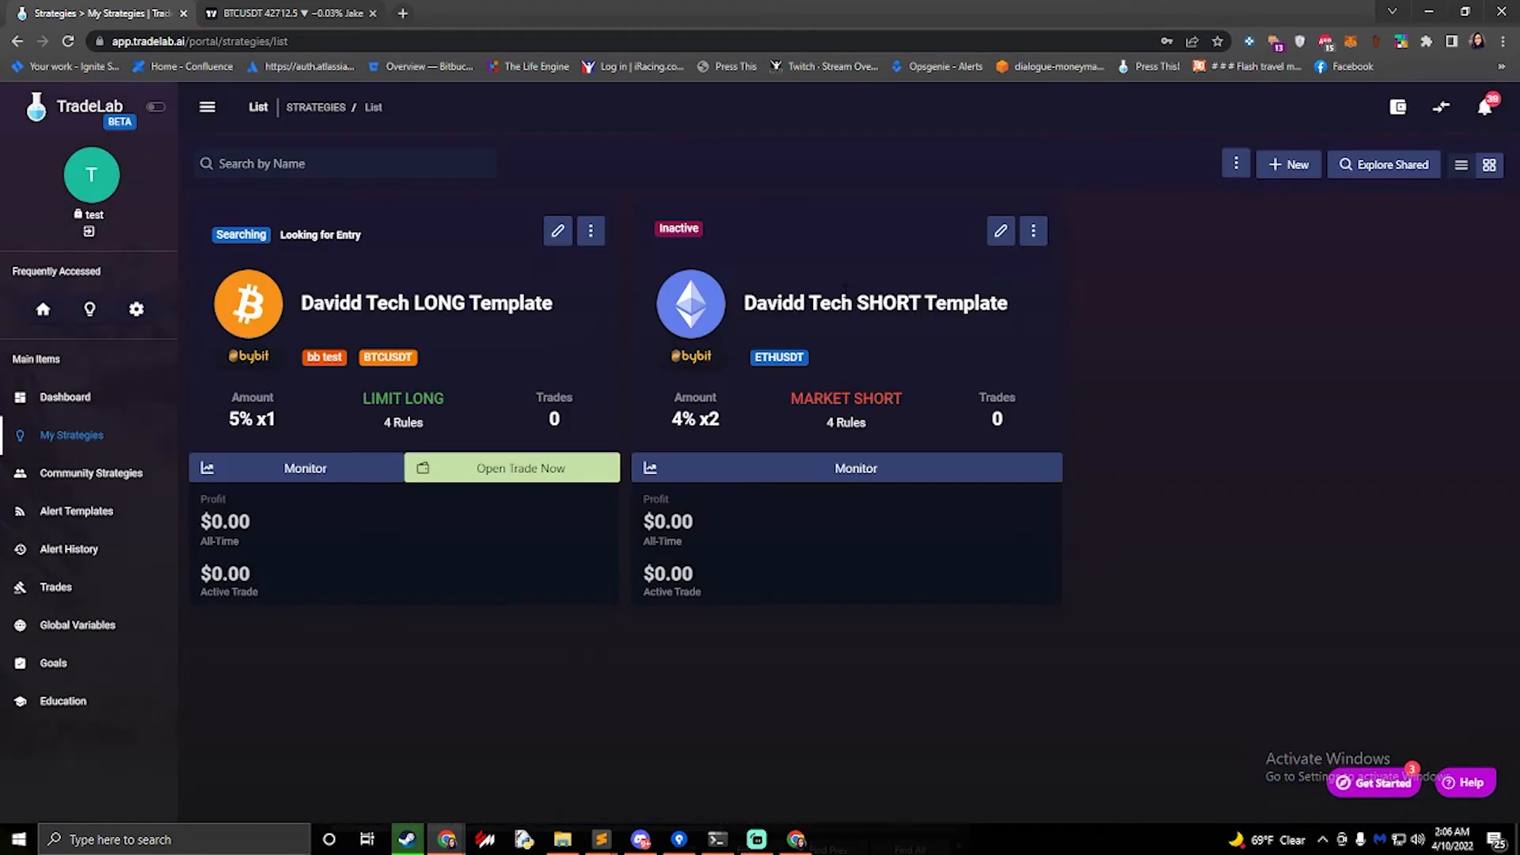
Step: Complete the SHORT template's guided setup with exchange bb test and symbol BTCUSDT, skipping the remaining alert steps
{"action": "left_click", "coordinate": [1001, 231]}
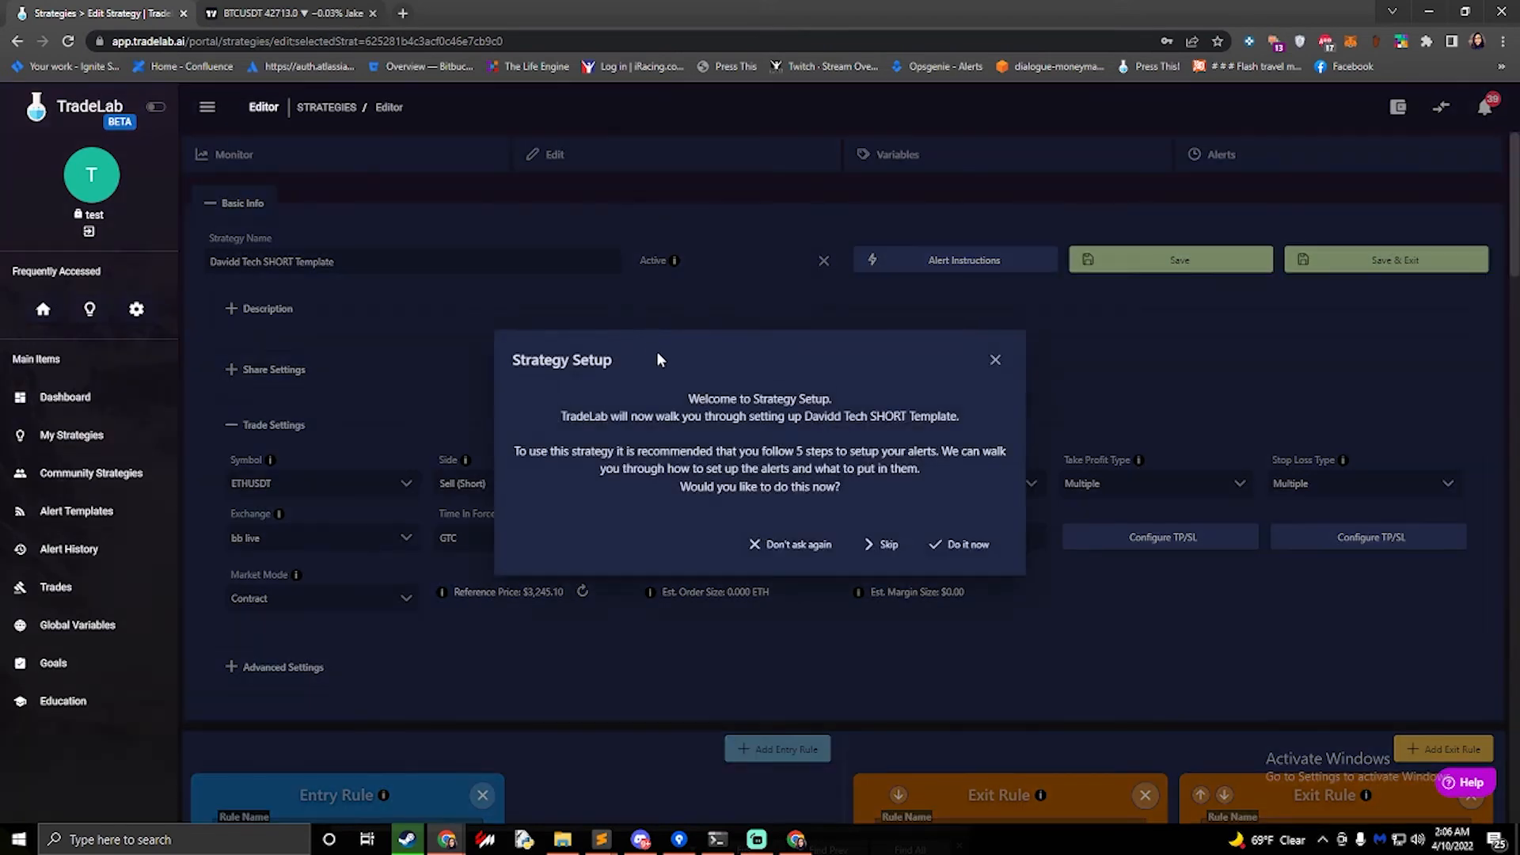
{"action": "left_click", "coordinate": [953, 546]}
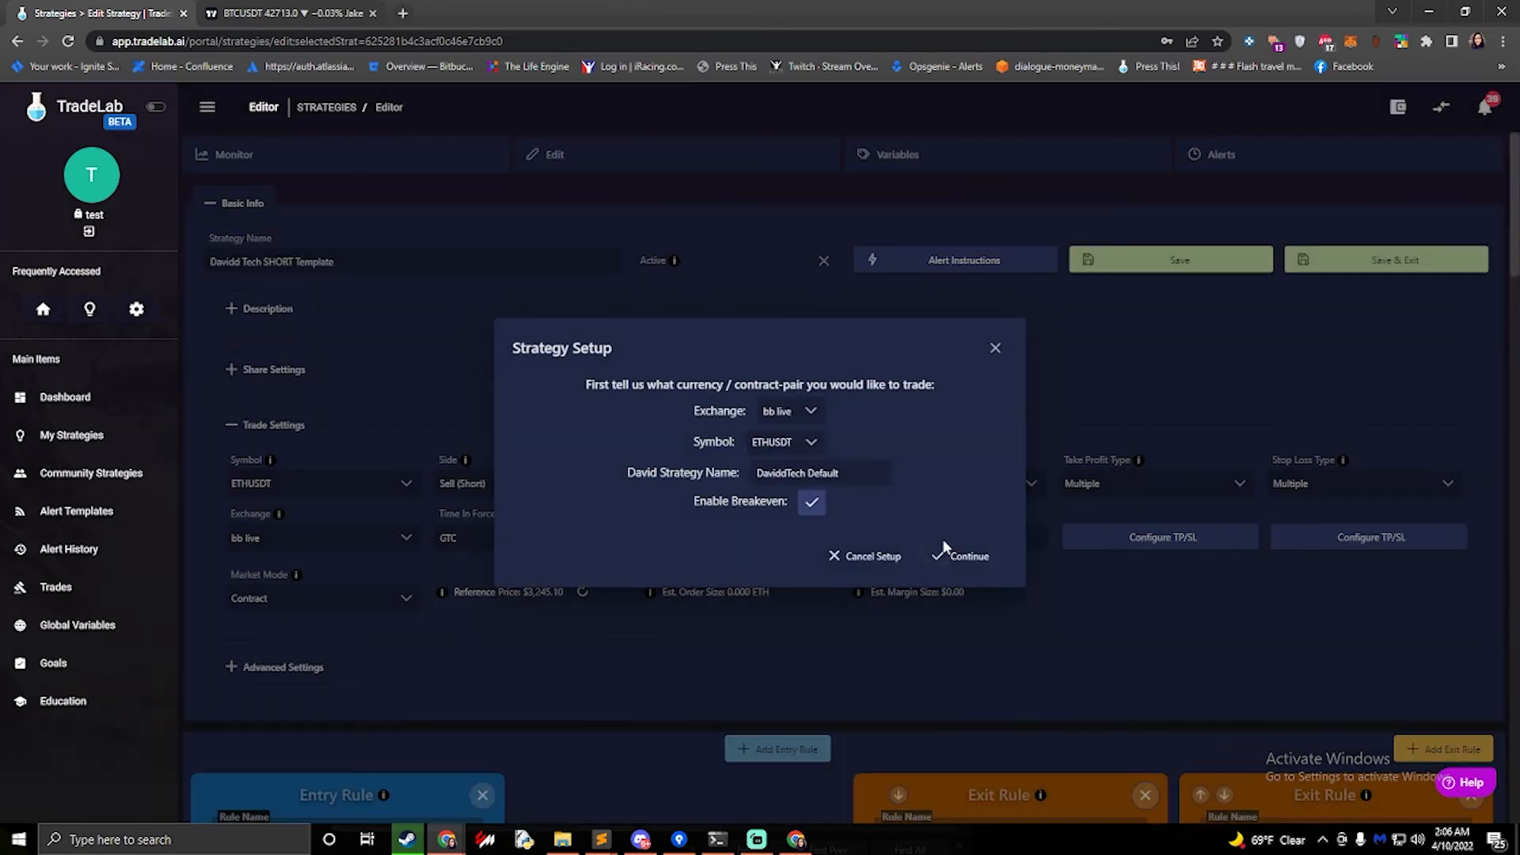
{"action": "left_click", "coordinate": [789, 413]}
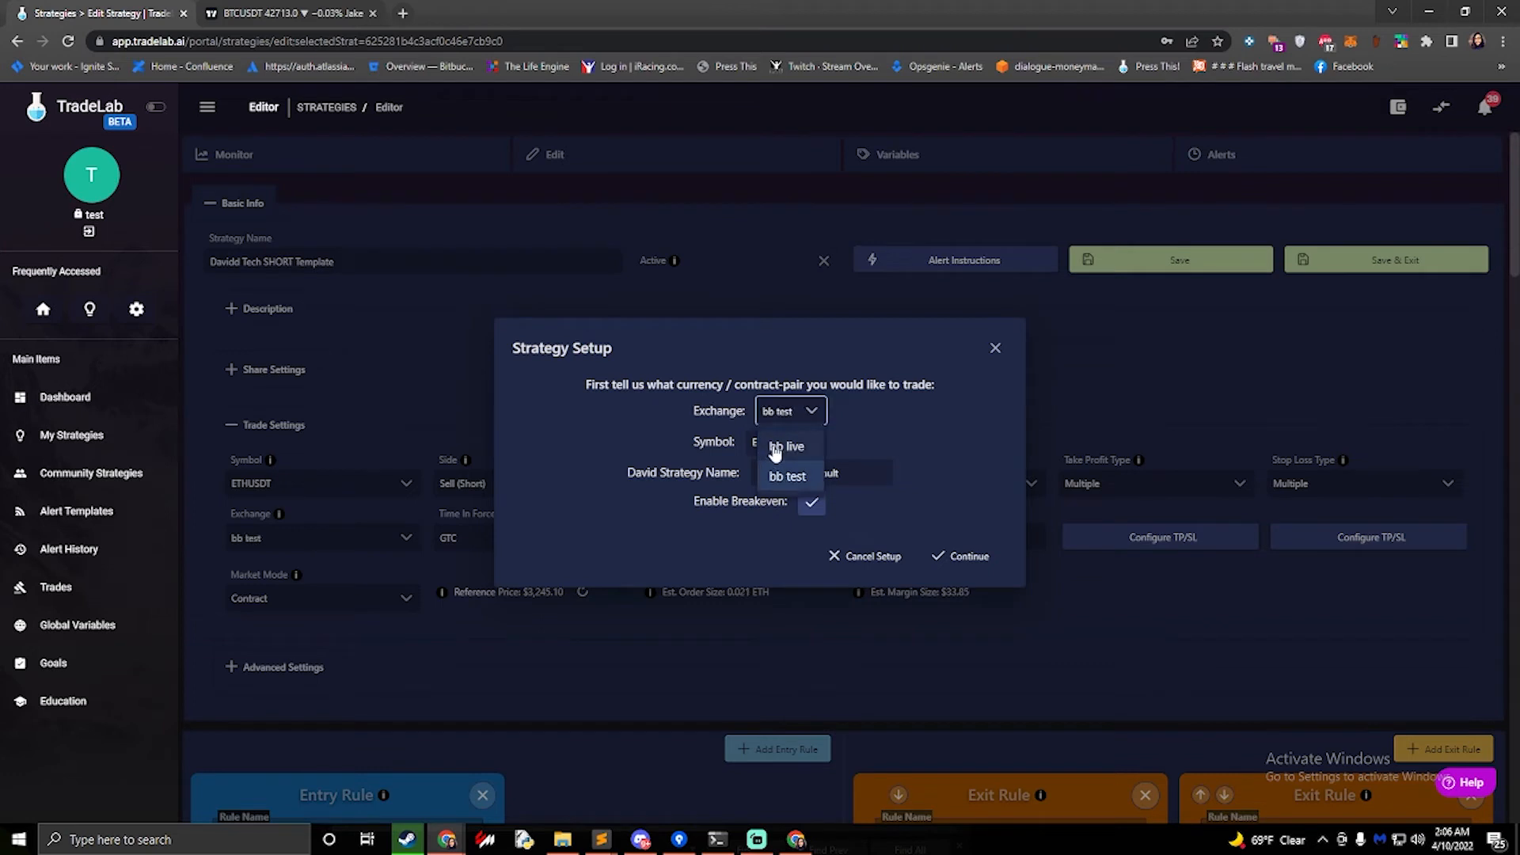
{"action": "left_click", "coordinate": [787, 474]}
{"action": "left_click", "coordinate": [806, 445]}
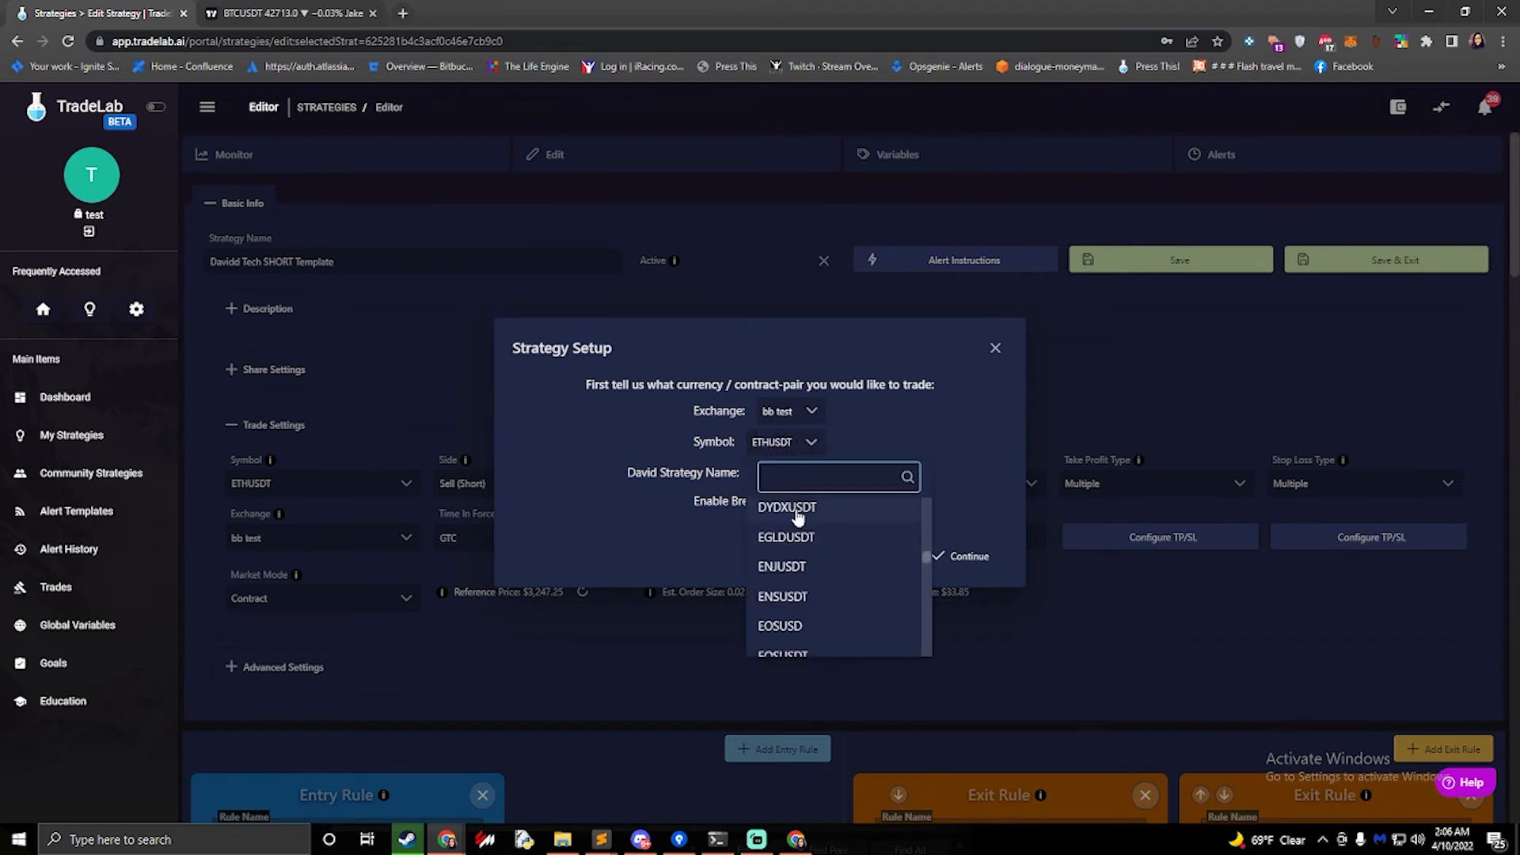
{"action": "type", "text": "btc"}
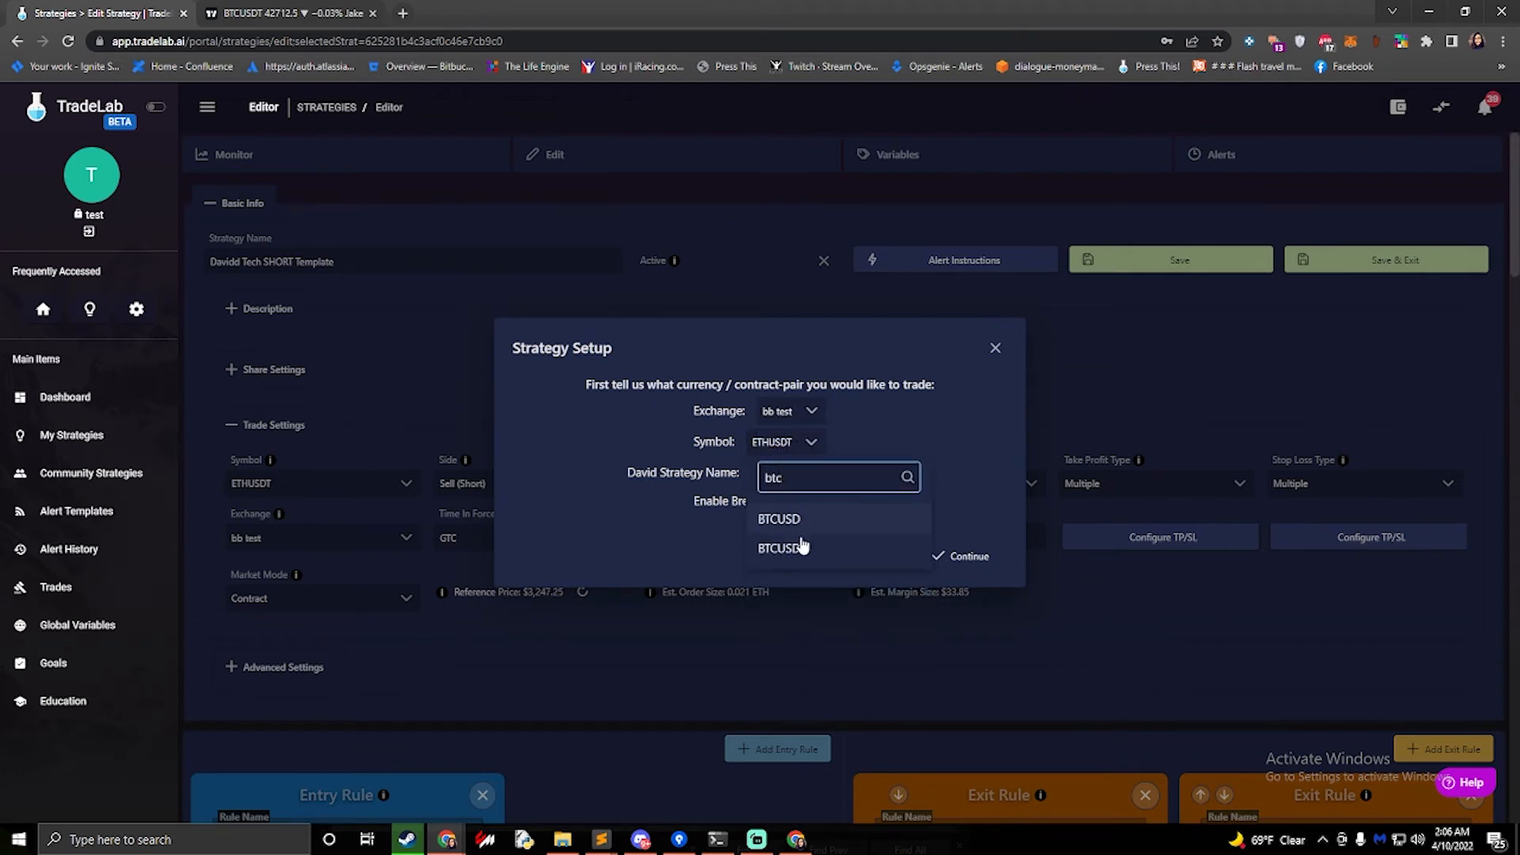
{"action": "left_click", "coordinate": [806, 552]}
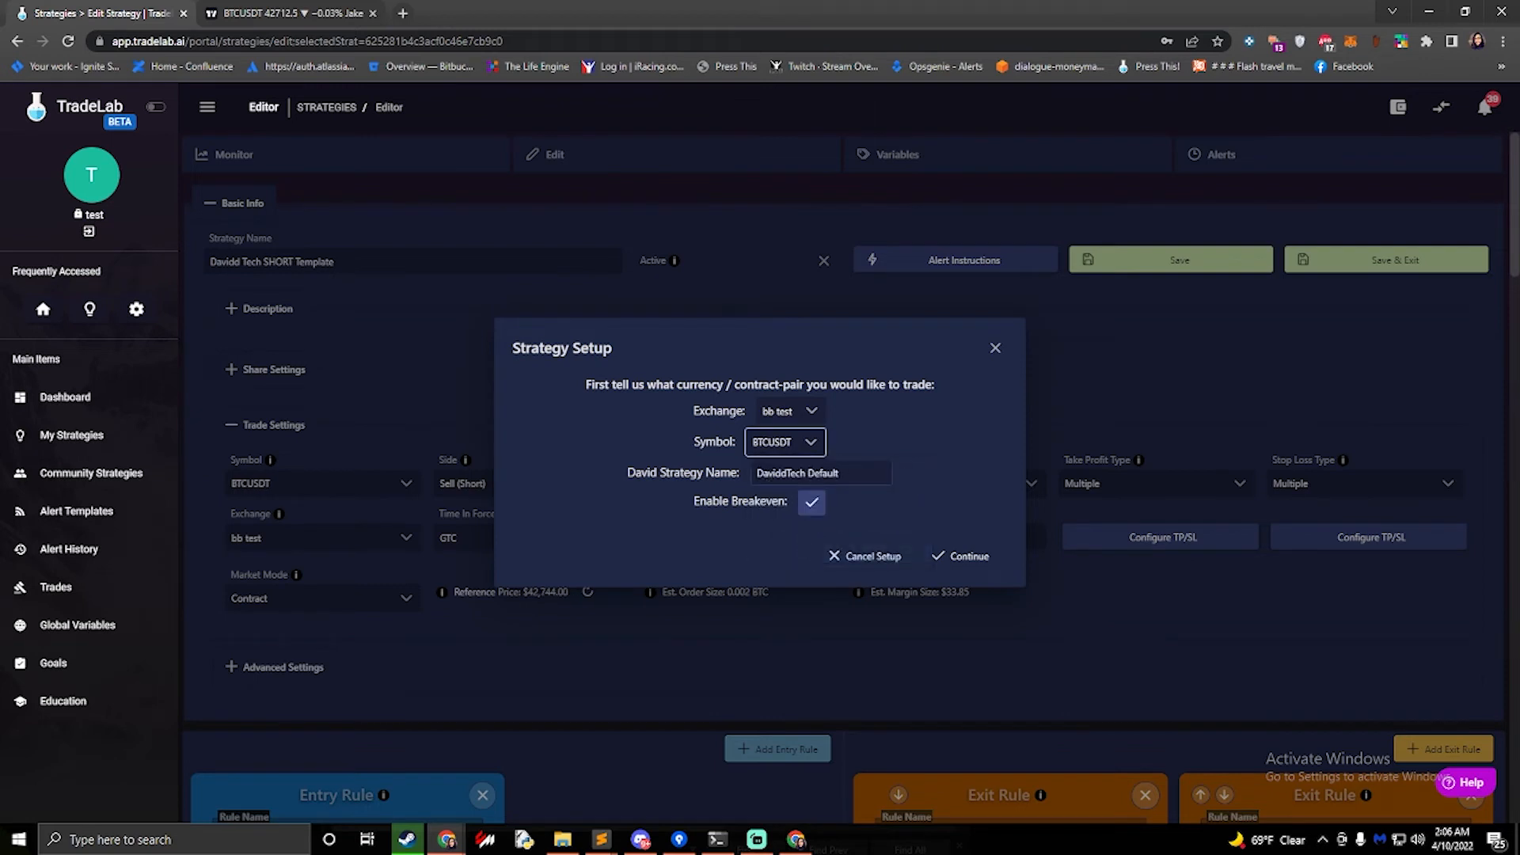
{"action": "left_click_drag", "start_coordinate": [858, 473], "coordinate": [701, 473]}
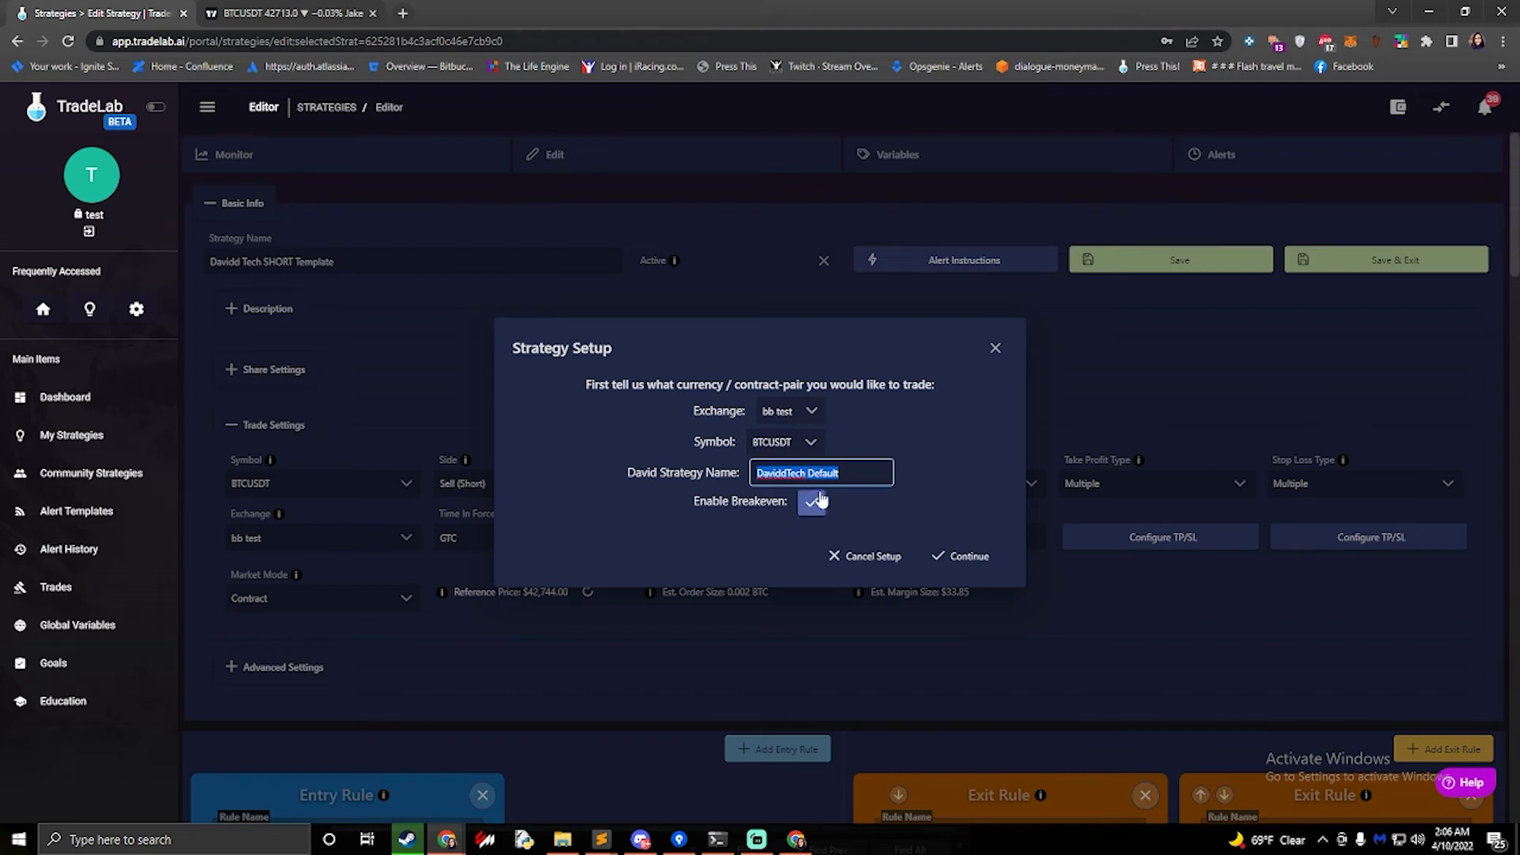
{"action": "left_click", "coordinate": [971, 558]}
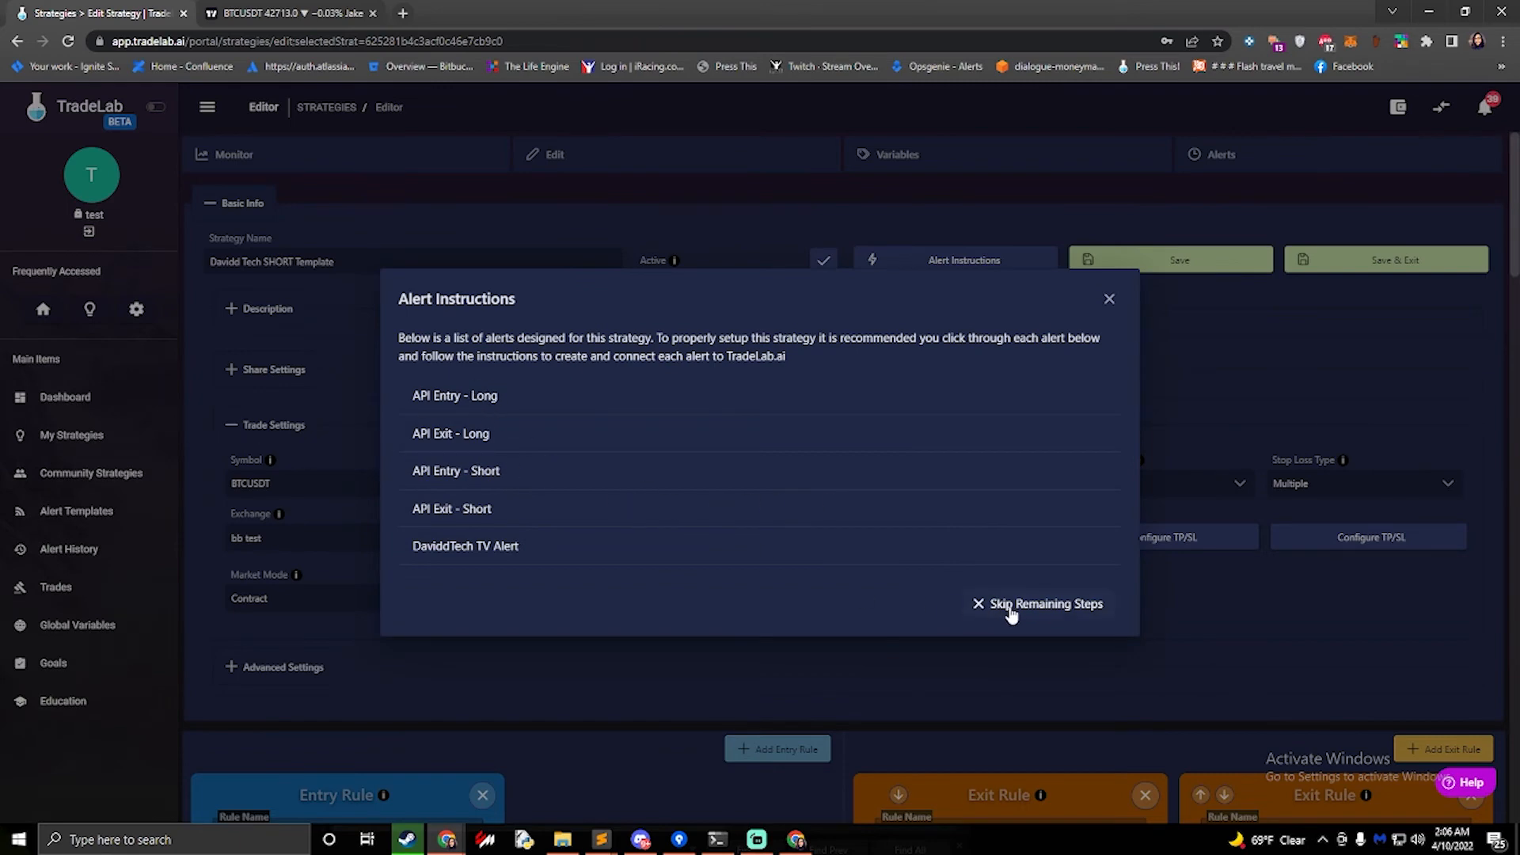
{"action": "left_click", "coordinate": [1011, 610]}
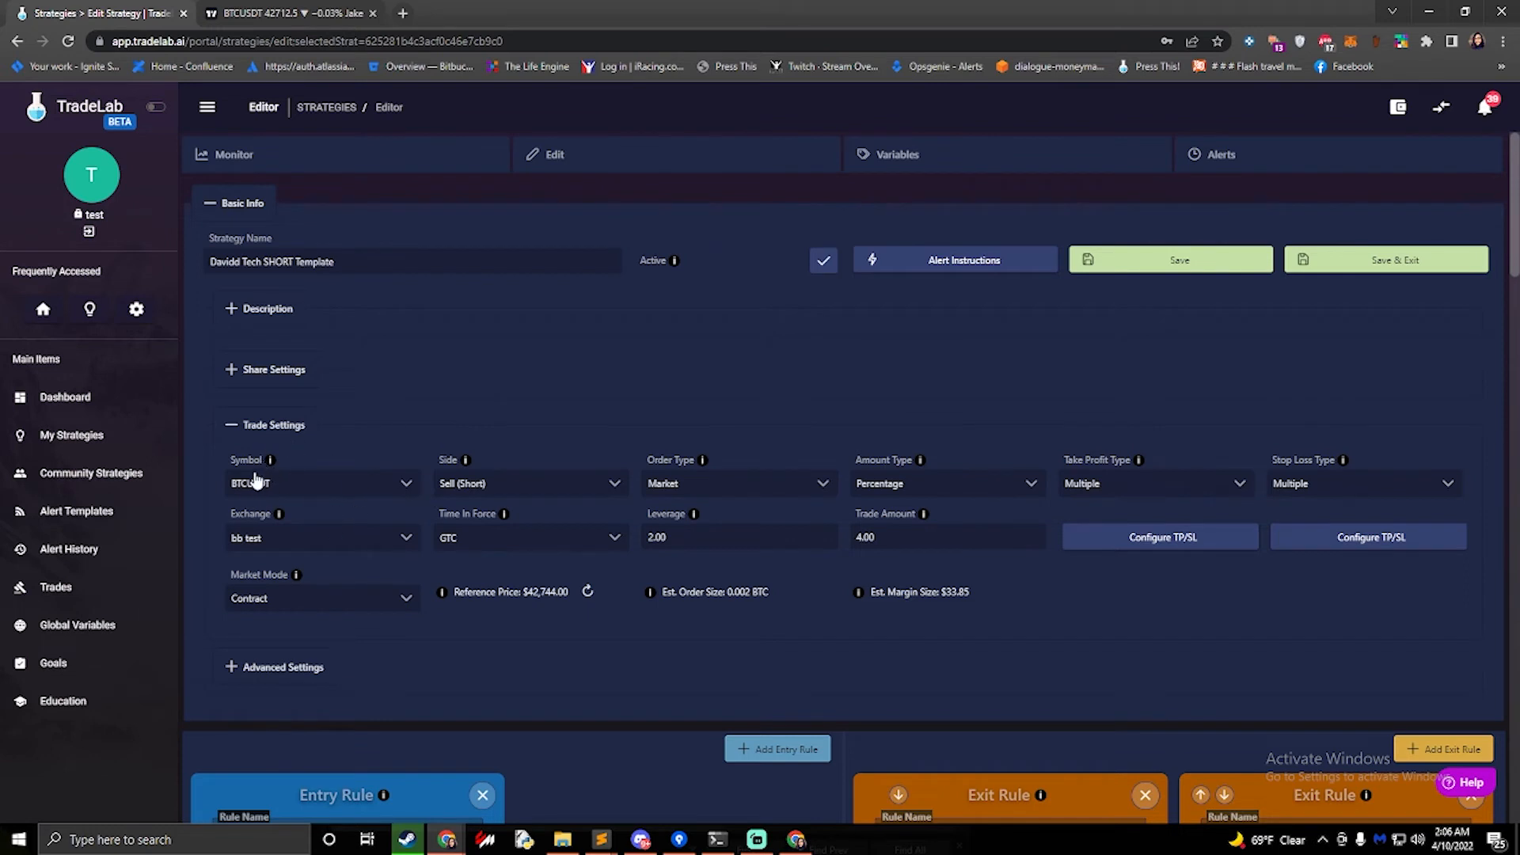
Step: Check the SHORT strategy's trade amount, and save and exit the strategy
{"action": "left_click", "coordinate": [915, 537]}
{"action": "double_click", "coordinate": [915, 537]}
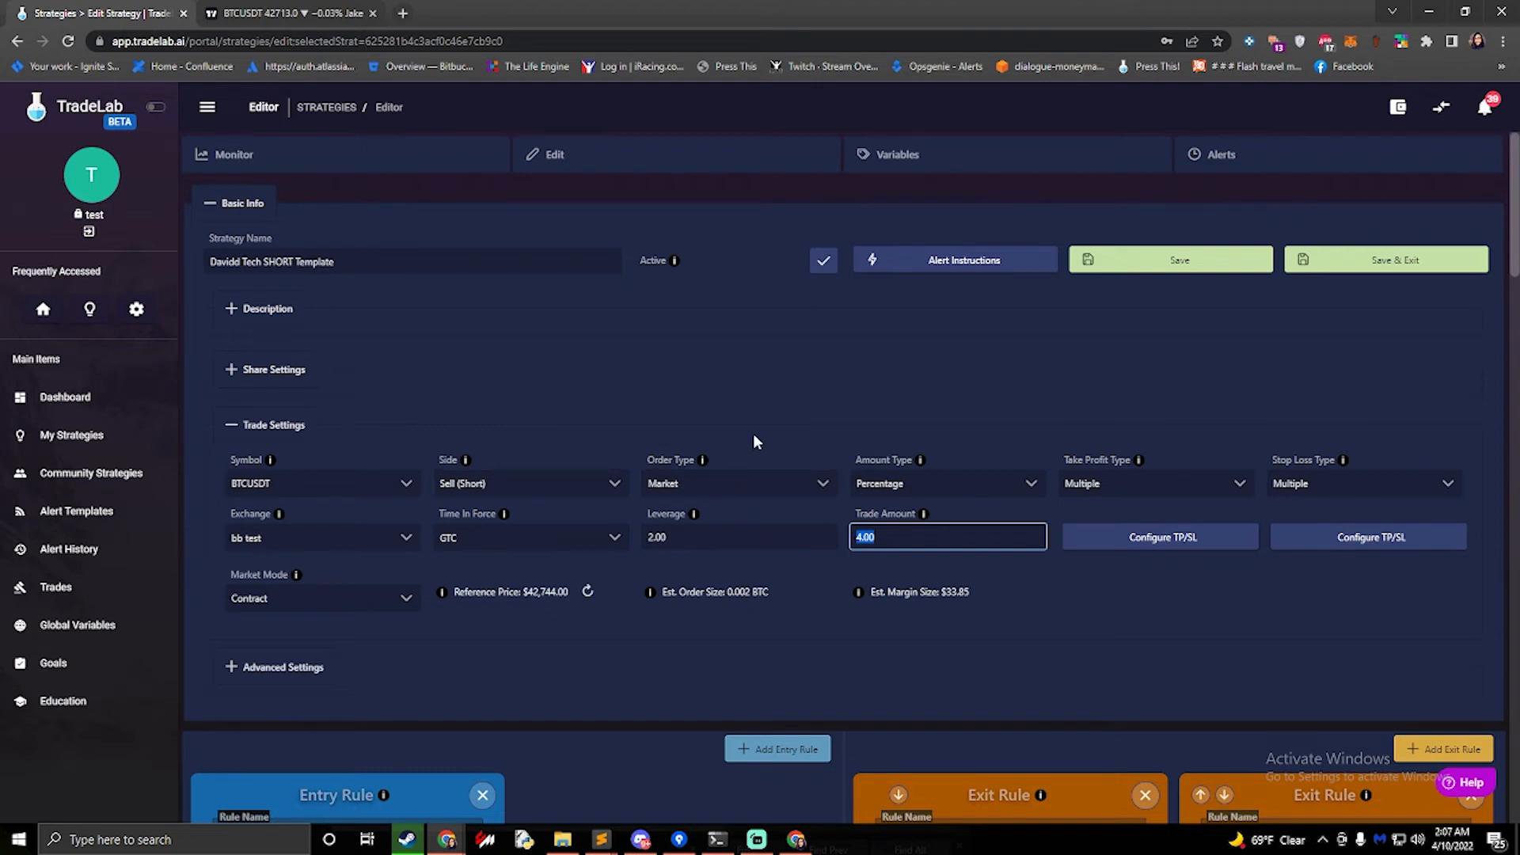
{"action": "left_click", "coordinate": [1354, 268]}
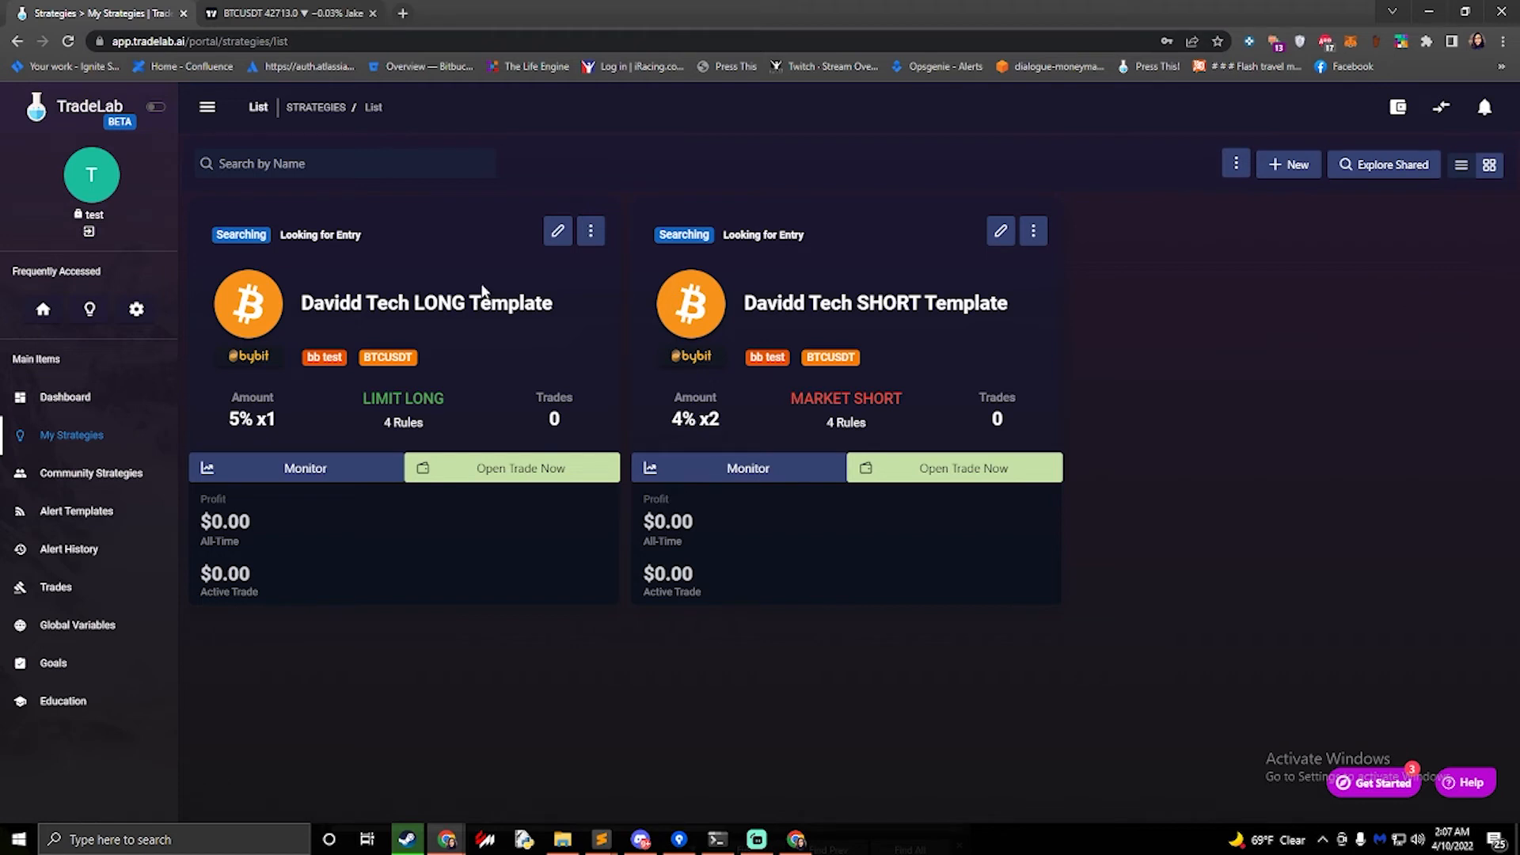
Step: Open the Davidd Tech LONG Template's alerts and start a test alert for API Entry - Long
{"action": "left_click", "coordinate": [558, 230]}
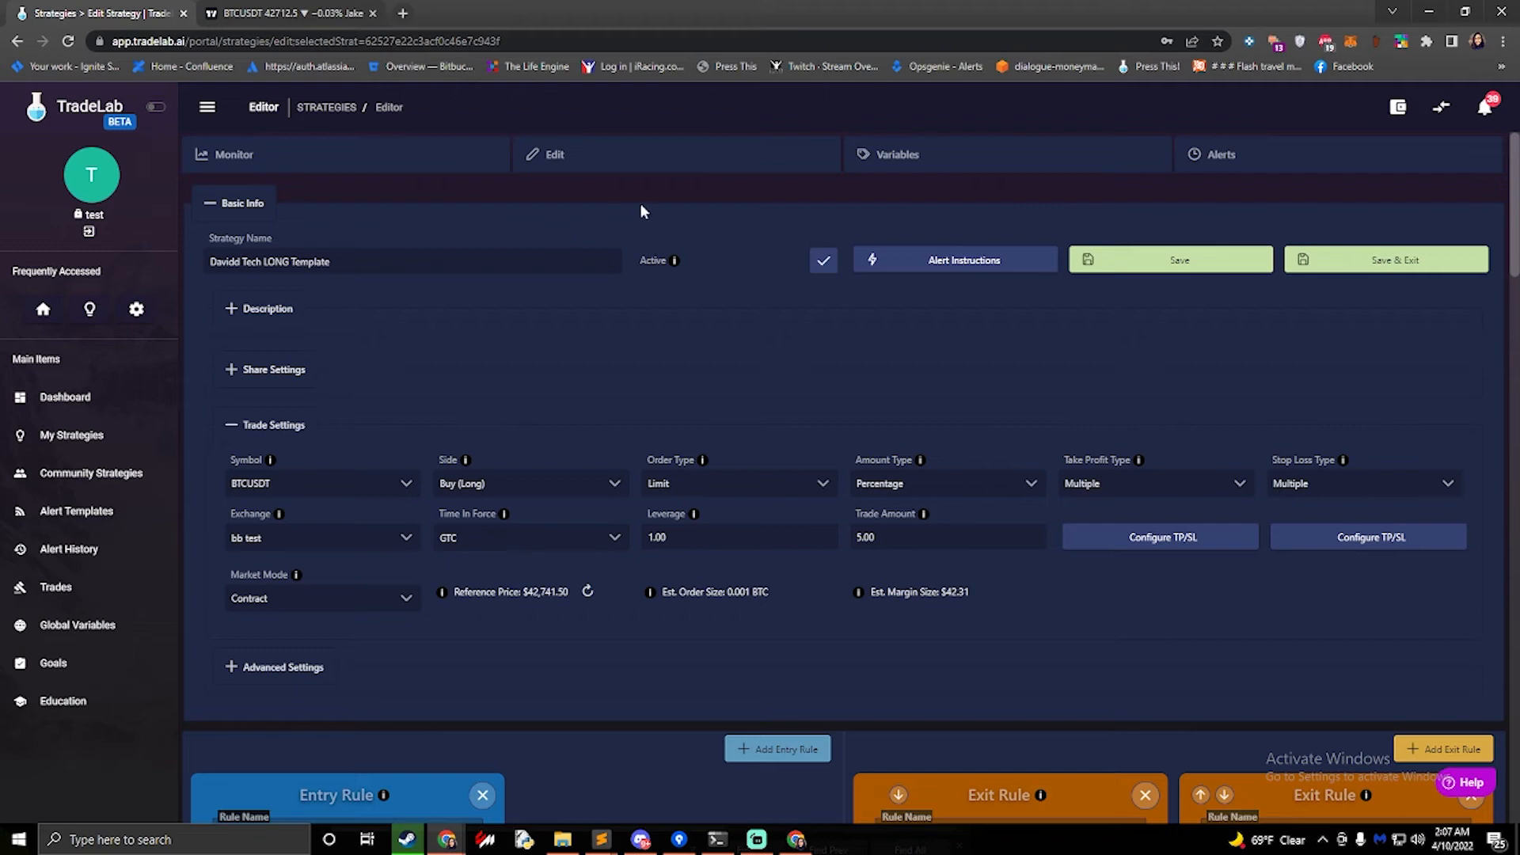
{"action": "left_click", "coordinate": [1042, 174]}
{"action": "left_click", "coordinate": [1218, 164]}
{"action": "left_click", "coordinate": [1231, 169]}
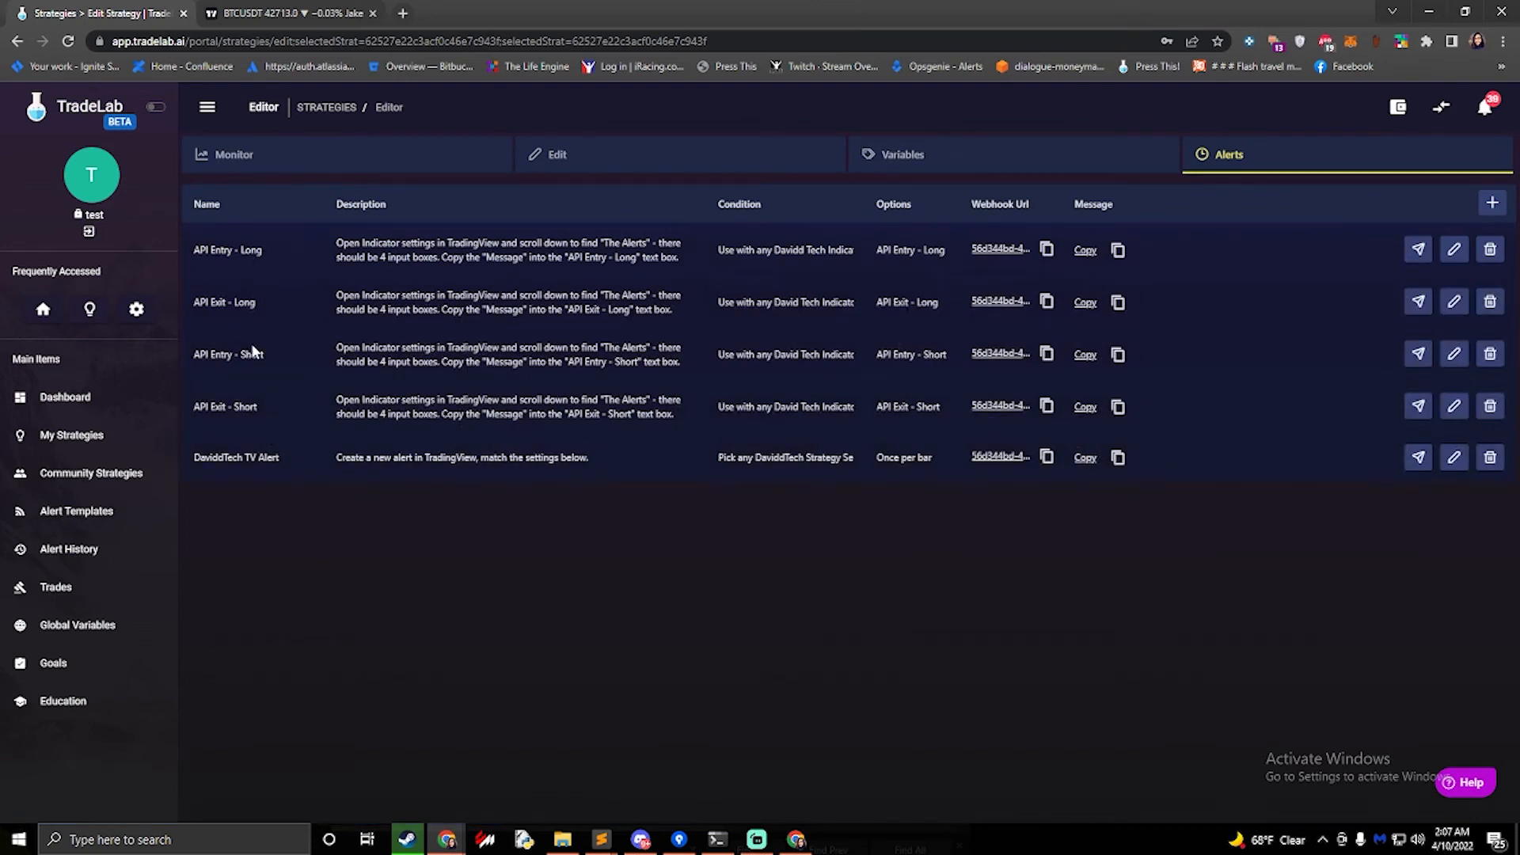
{"action": "left_click", "coordinate": [1419, 250]}
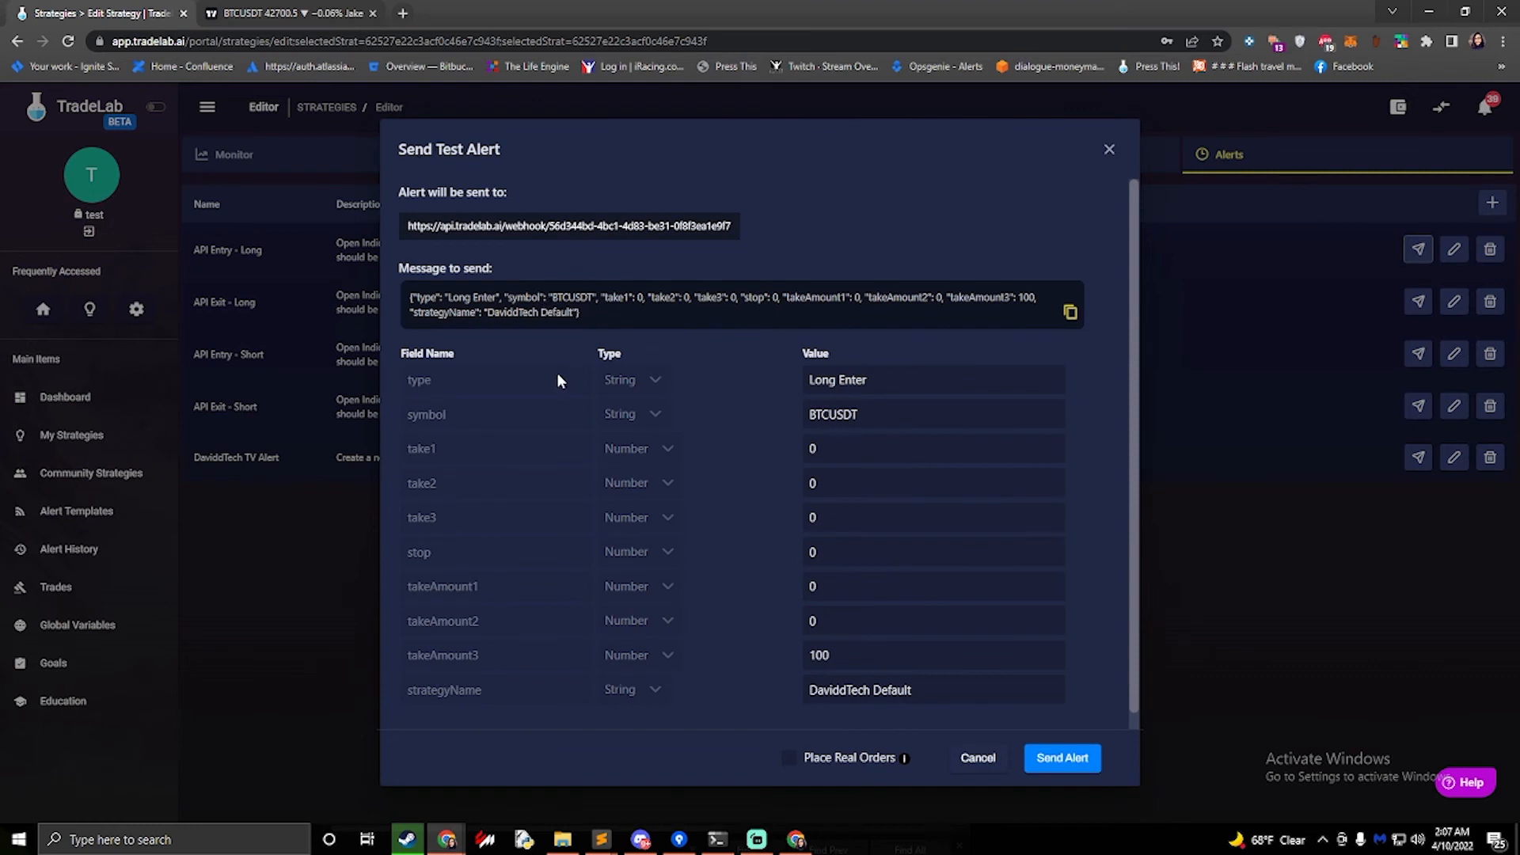
Step: Examine the test alert's take-profit and take-amount values and the Place Real Orders option
{"action": "double_click", "coordinate": [812, 449]}
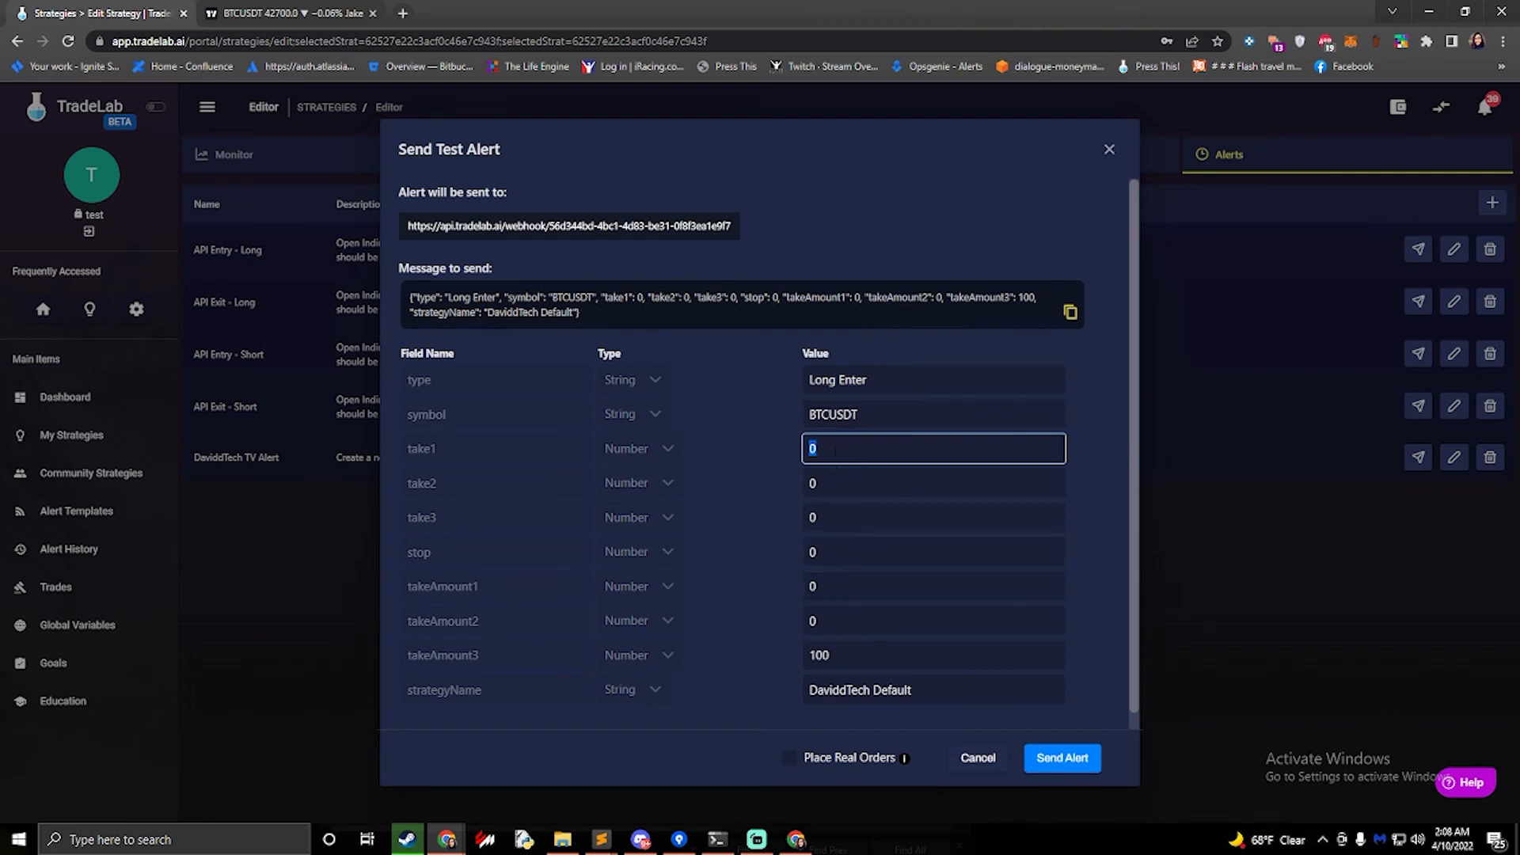
{"action": "left_click", "coordinate": [834, 449]}
{"action": "left_click_drag", "start_coordinate": [783, 451], "coordinate": [745, 453]}
{"action": "left_click_drag", "start_coordinate": [857, 484], "coordinate": [737, 481]}
{"action": "left_click_drag", "start_coordinate": [847, 588], "coordinate": [758, 590]}
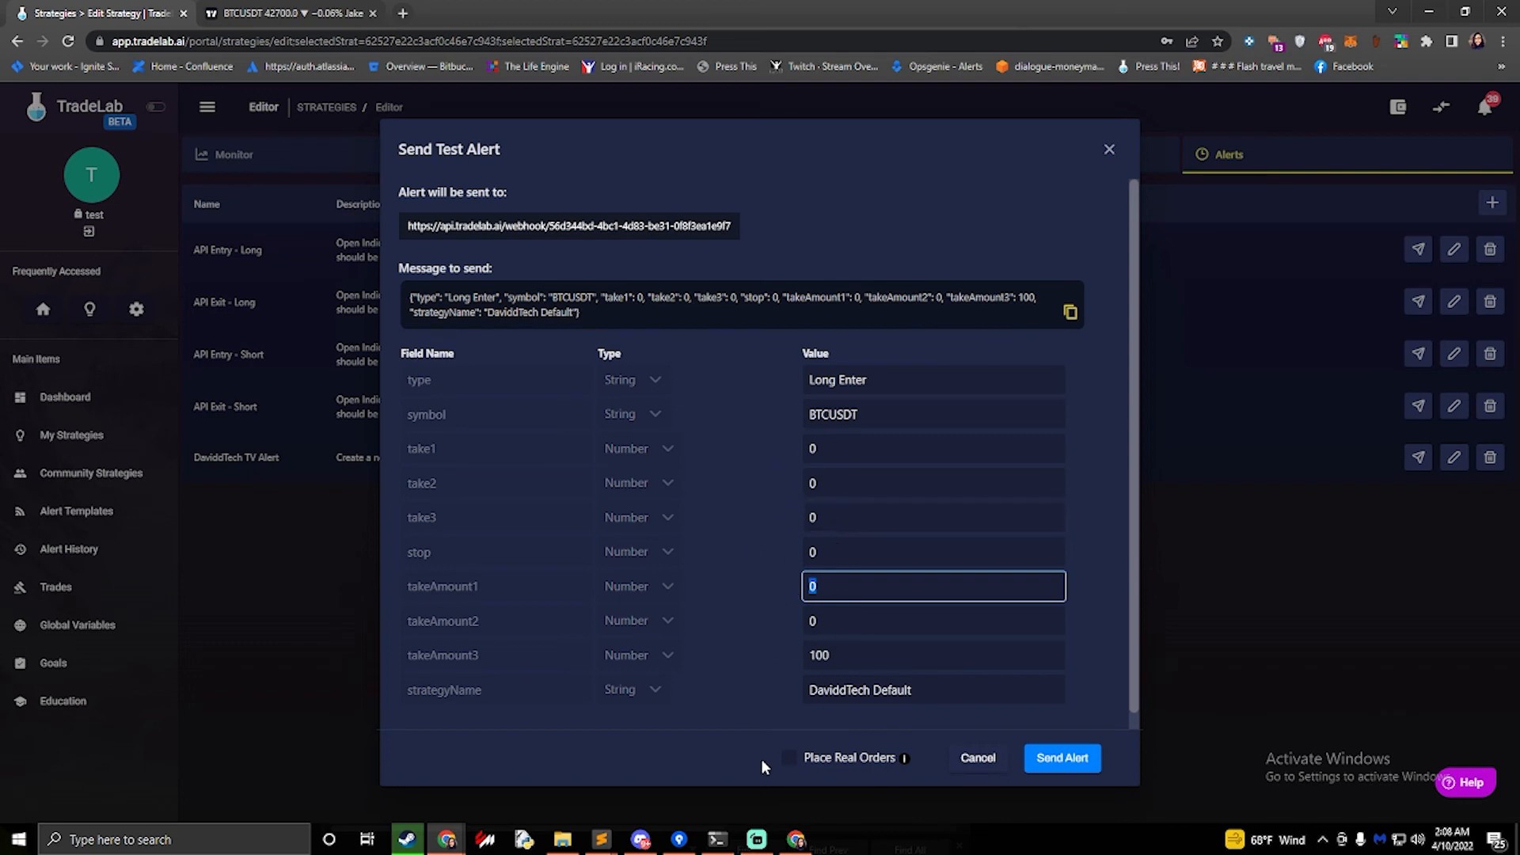
{"action": "left_click_drag", "start_coordinate": [804, 758], "coordinate": [897, 758]}
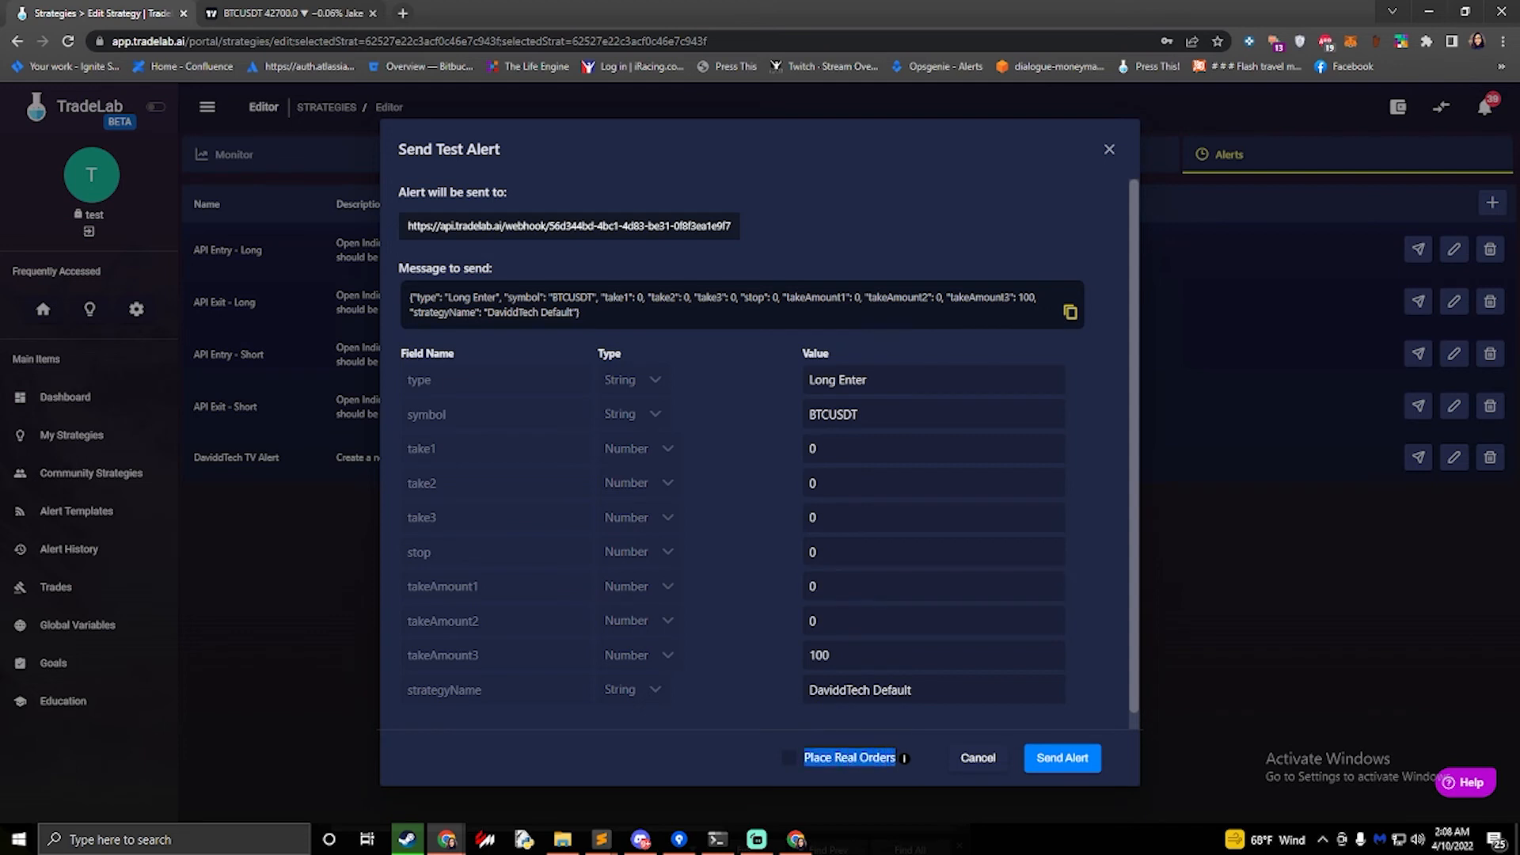
Step: Enable Place Real Orders for the API Entry - Long test alert and send the alert
{"action": "left_click", "coordinate": [790, 761]}
{"action": "mouse_move", "coordinate": [903, 761]}
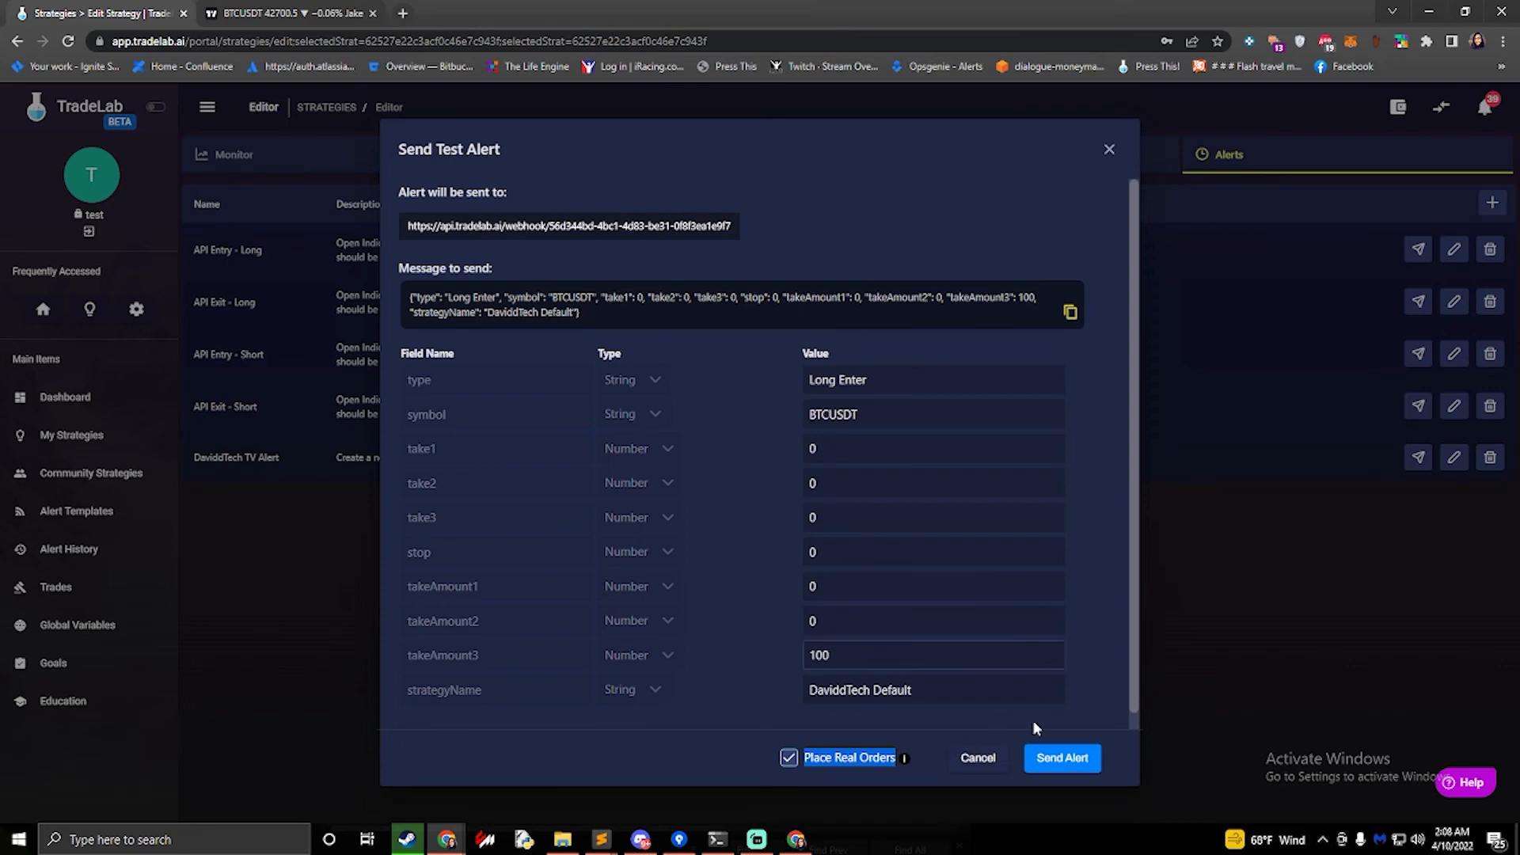
{"action": "left_click", "coordinate": [1064, 758]}
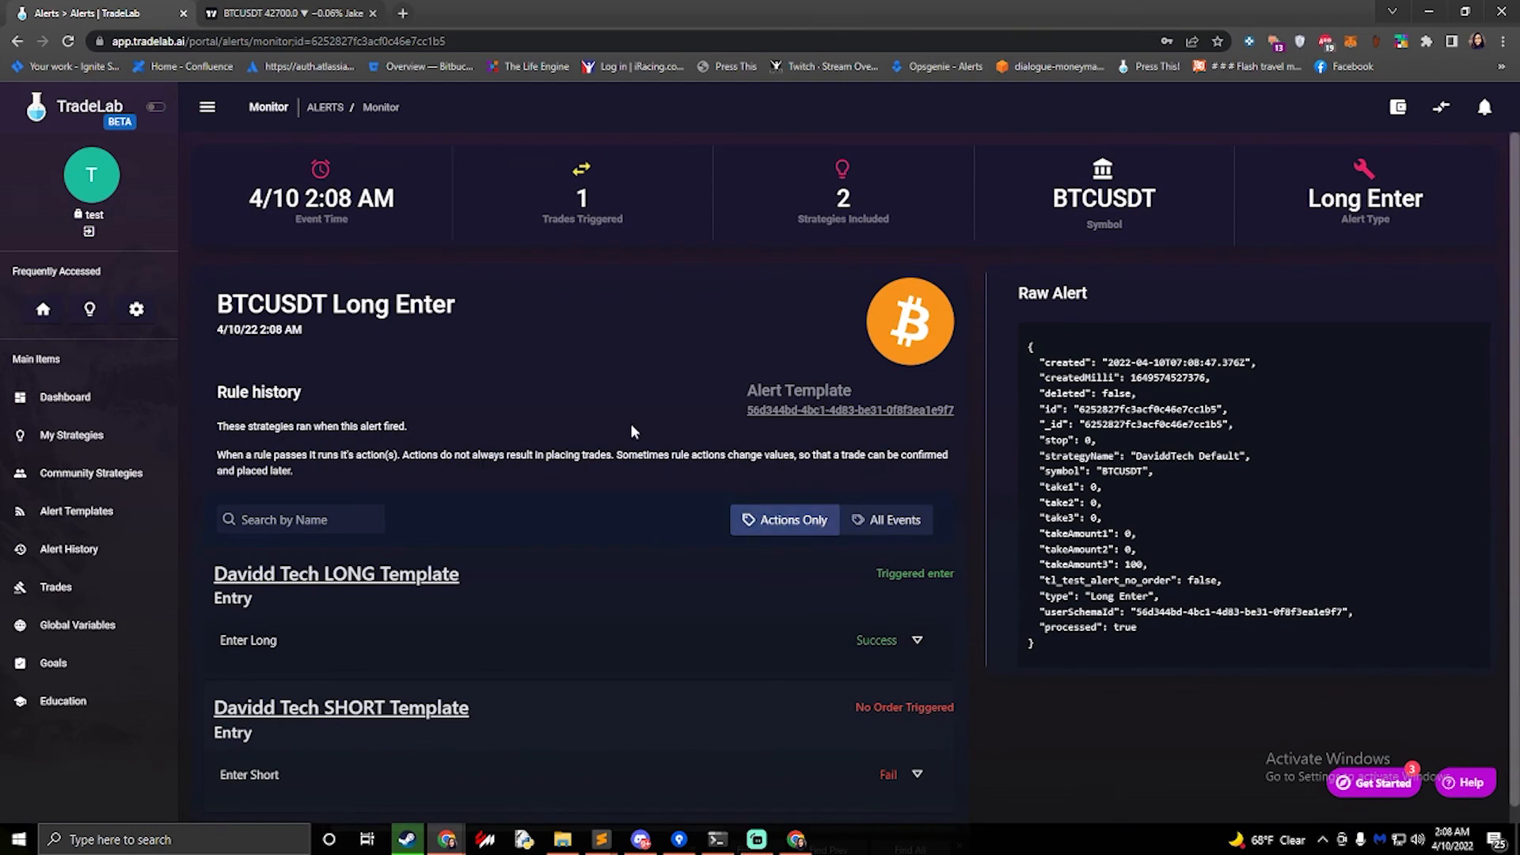
Step: Expand the LONG template's Enter Long rule in the alert's rule history and examine its conditions
{"action": "scroll", "coordinate": [627, 418], "scroll_direction": "down", "scroll_amount": 1}
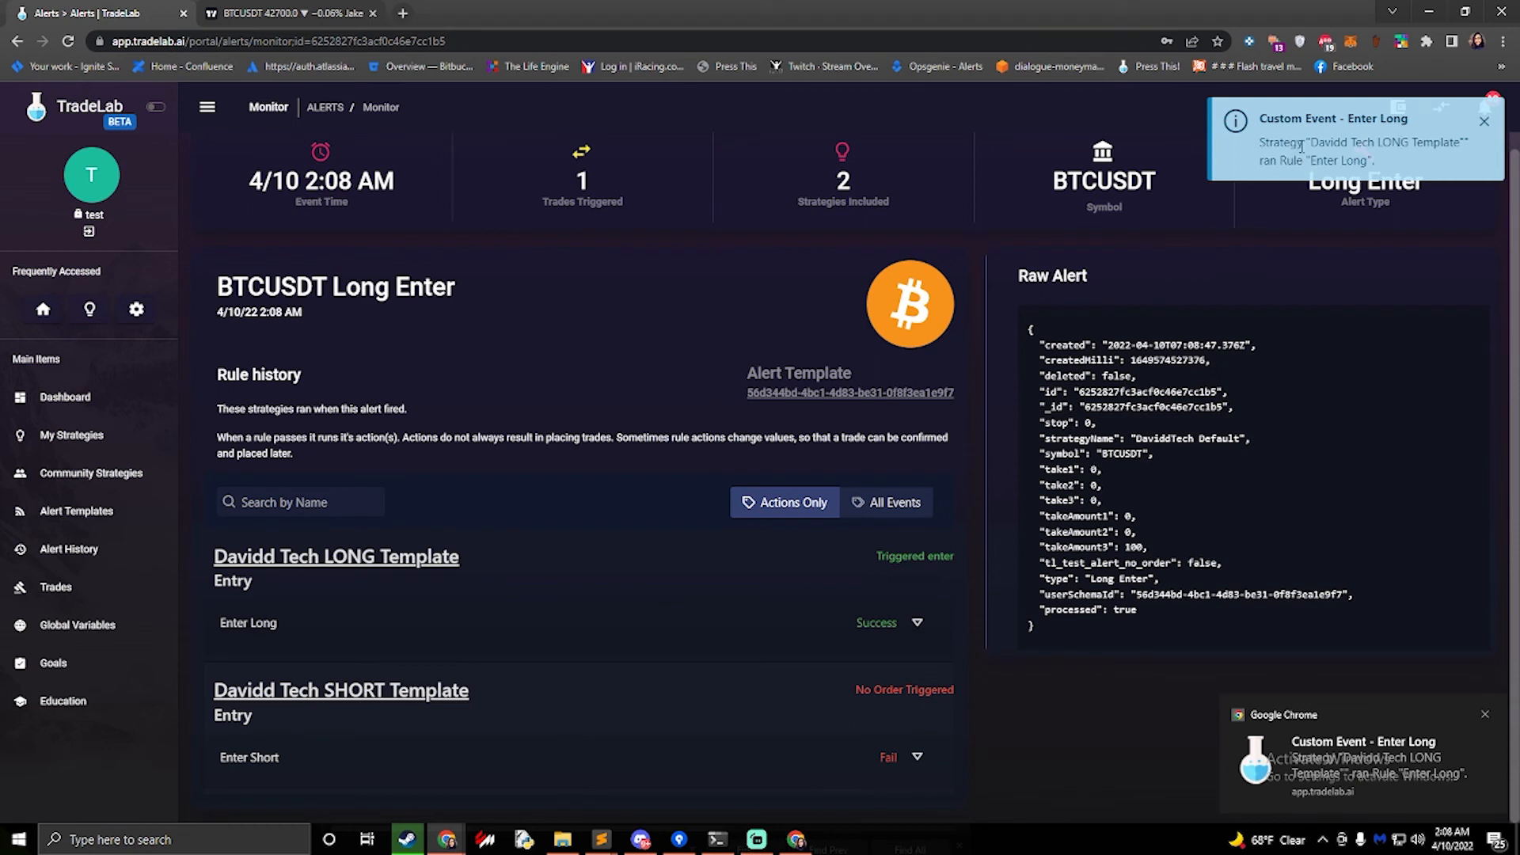
{"action": "left_click", "coordinate": [875, 623]}
{"action": "left_click", "coordinate": [272, 675]}
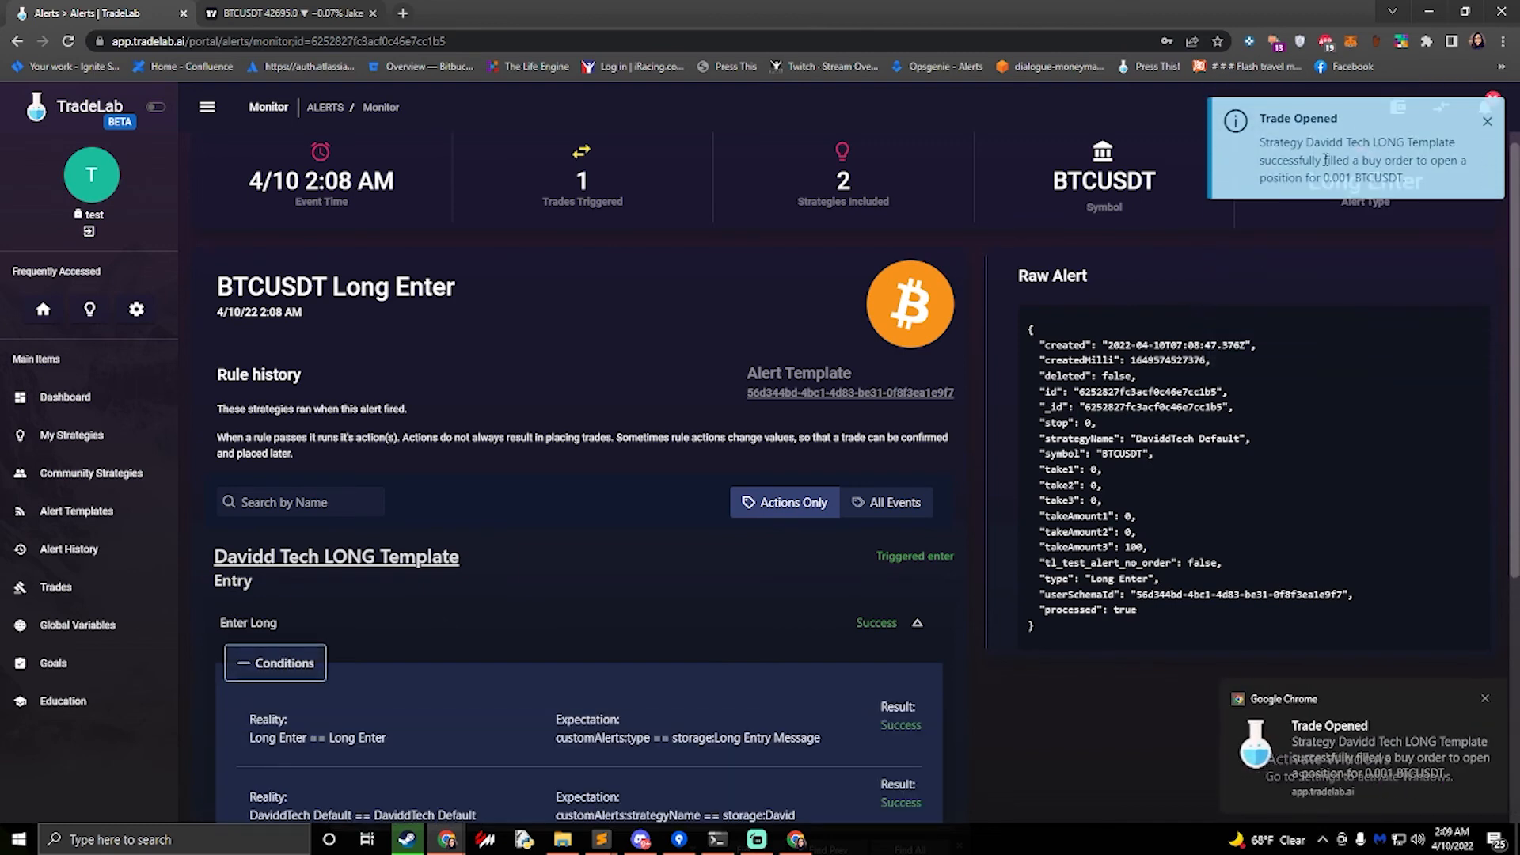
{"action": "scroll", "coordinate": [317, 594], "scroll_direction": "down", "scroll_amount": 3}
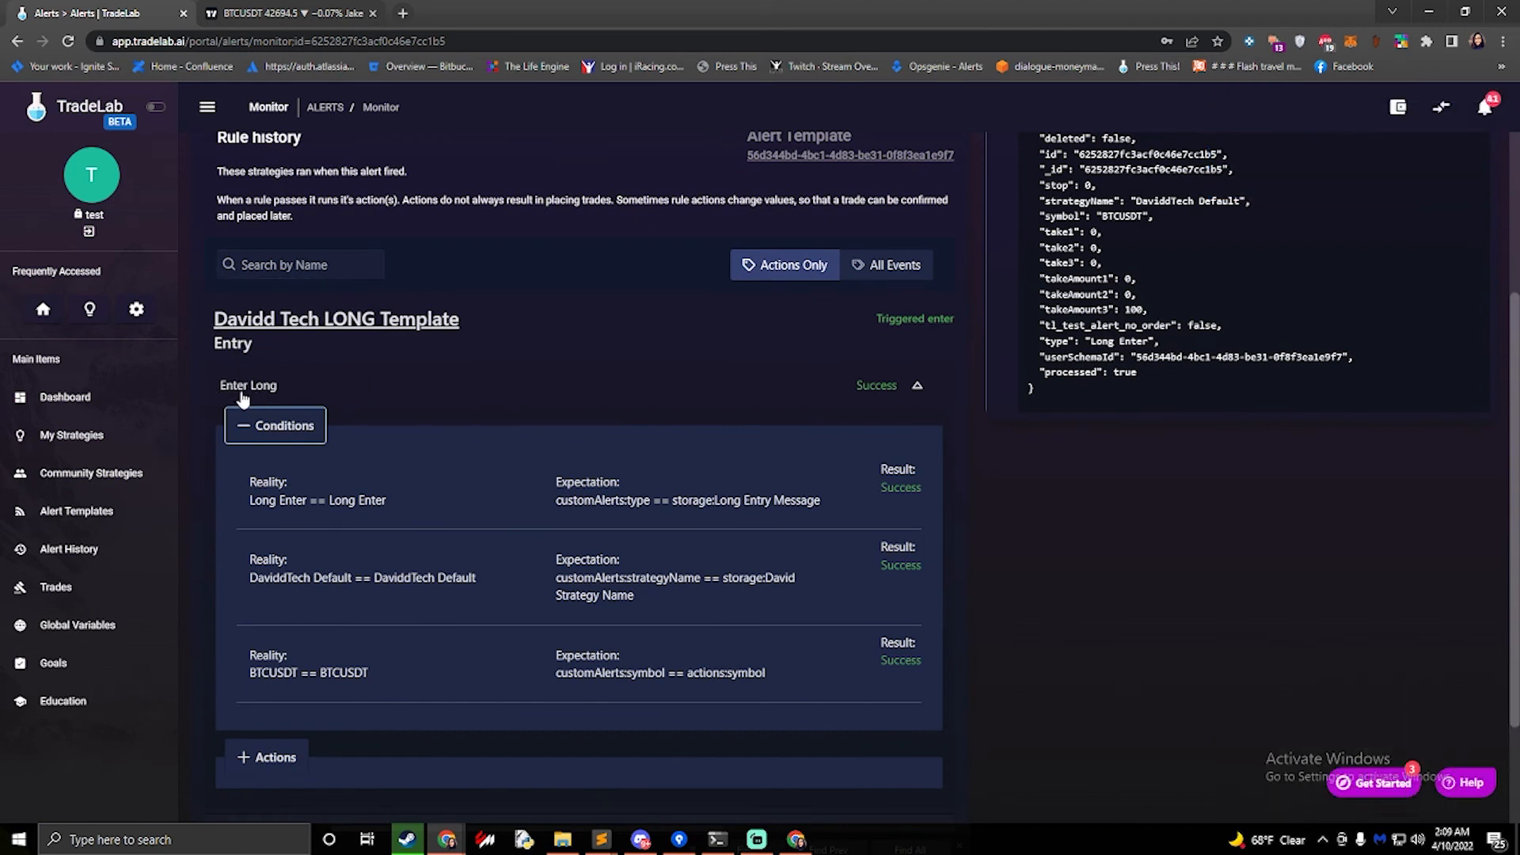
{"action": "scroll", "coordinate": [273, 475], "scroll_direction": "down", "scroll_amount": 2}
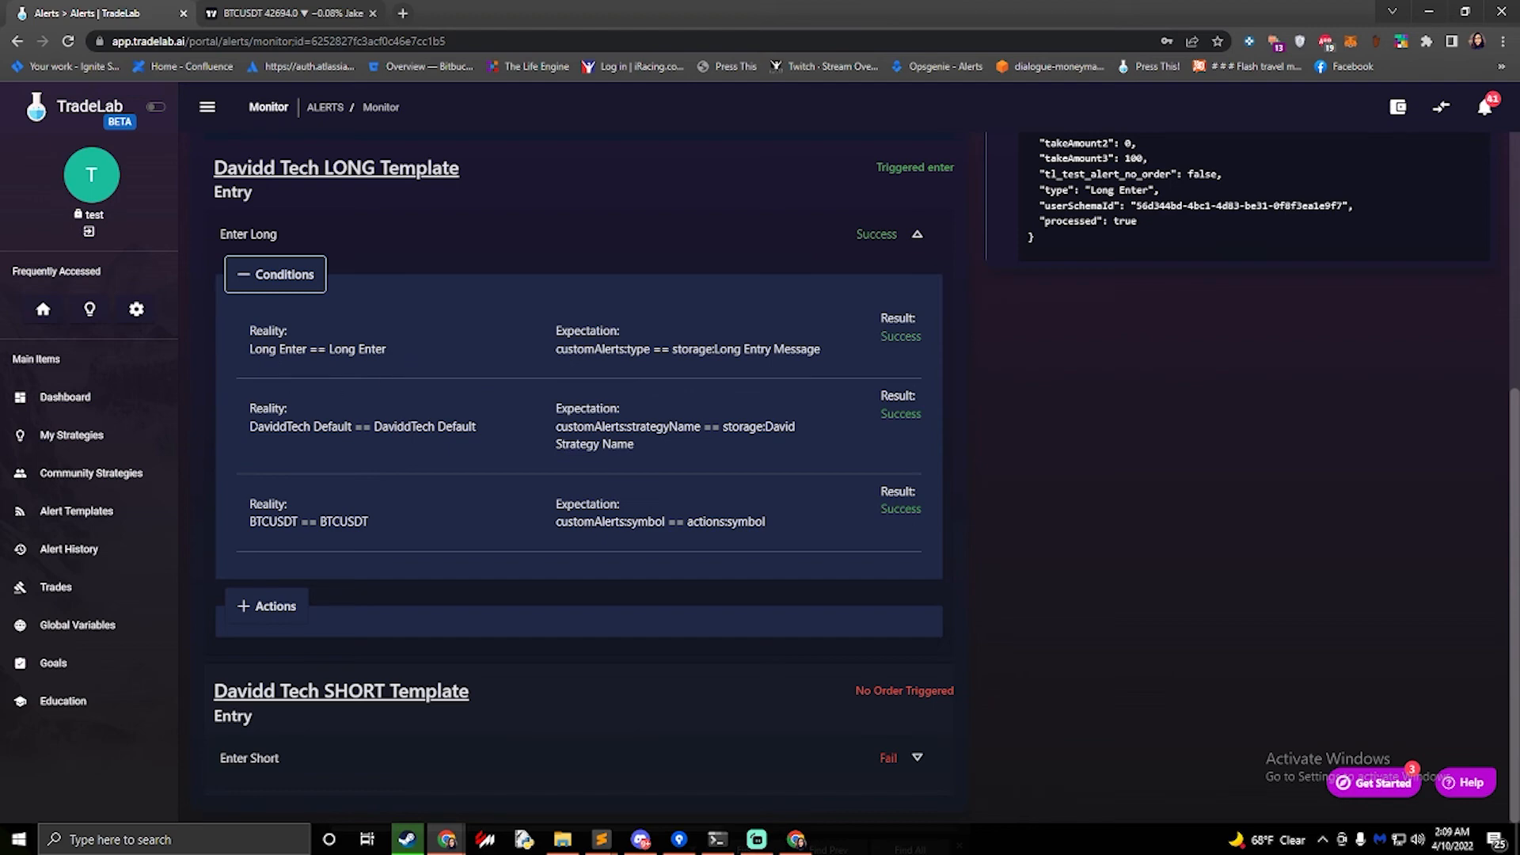
Step: Expand the Enter Long rule's actions and review them from playSound through the final order action
{"action": "left_click", "coordinate": [266, 606]}
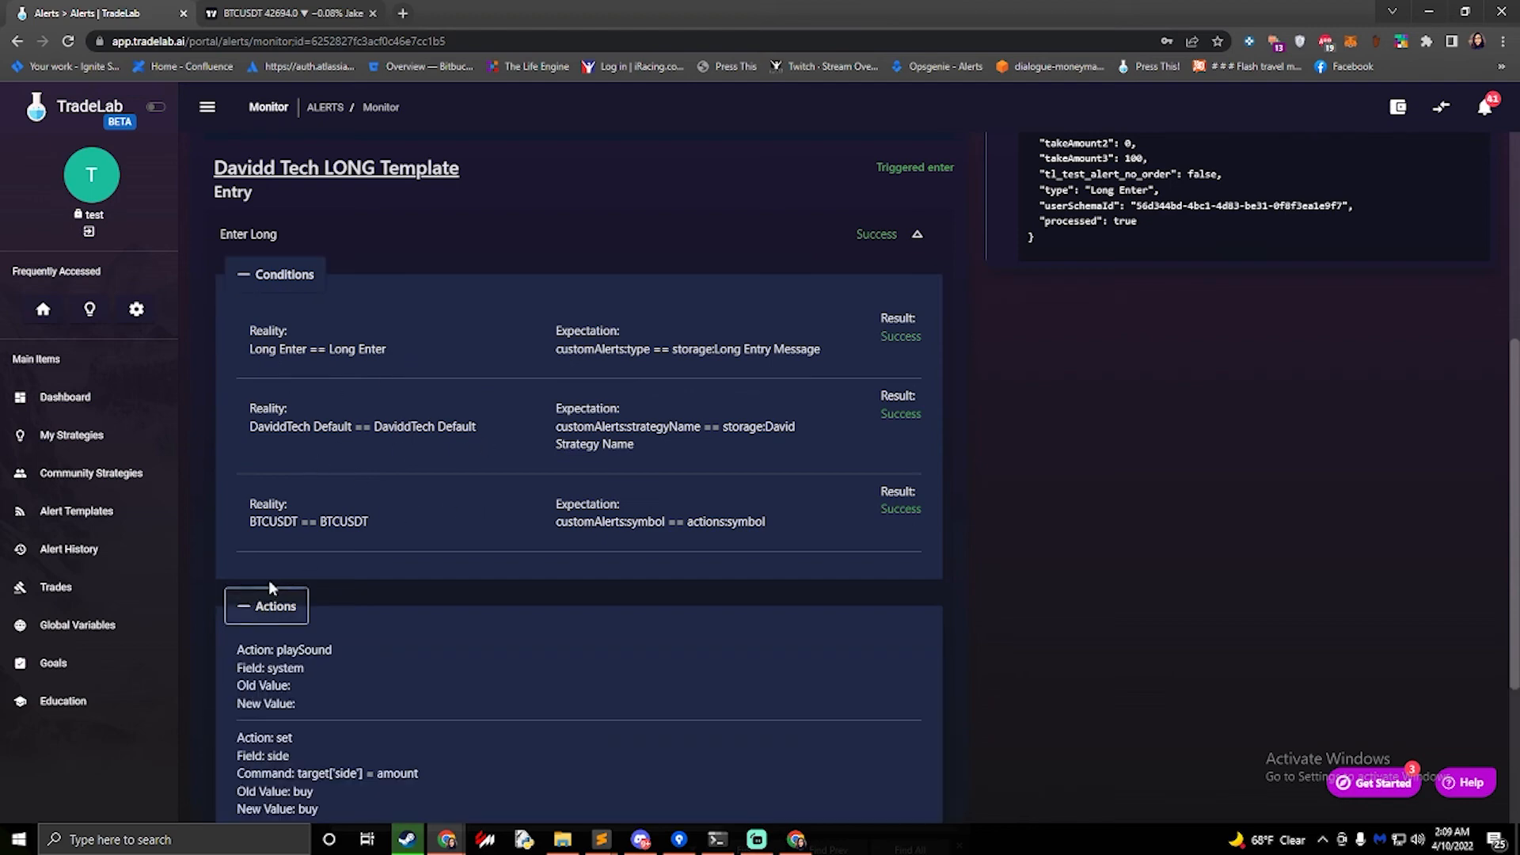
{"action": "scroll", "coordinate": [313, 578], "scroll_direction": "down", "scroll_amount": 3}
{"action": "scroll", "coordinate": [313, 580], "scroll_direction": "down", "scroll_amount": 10}
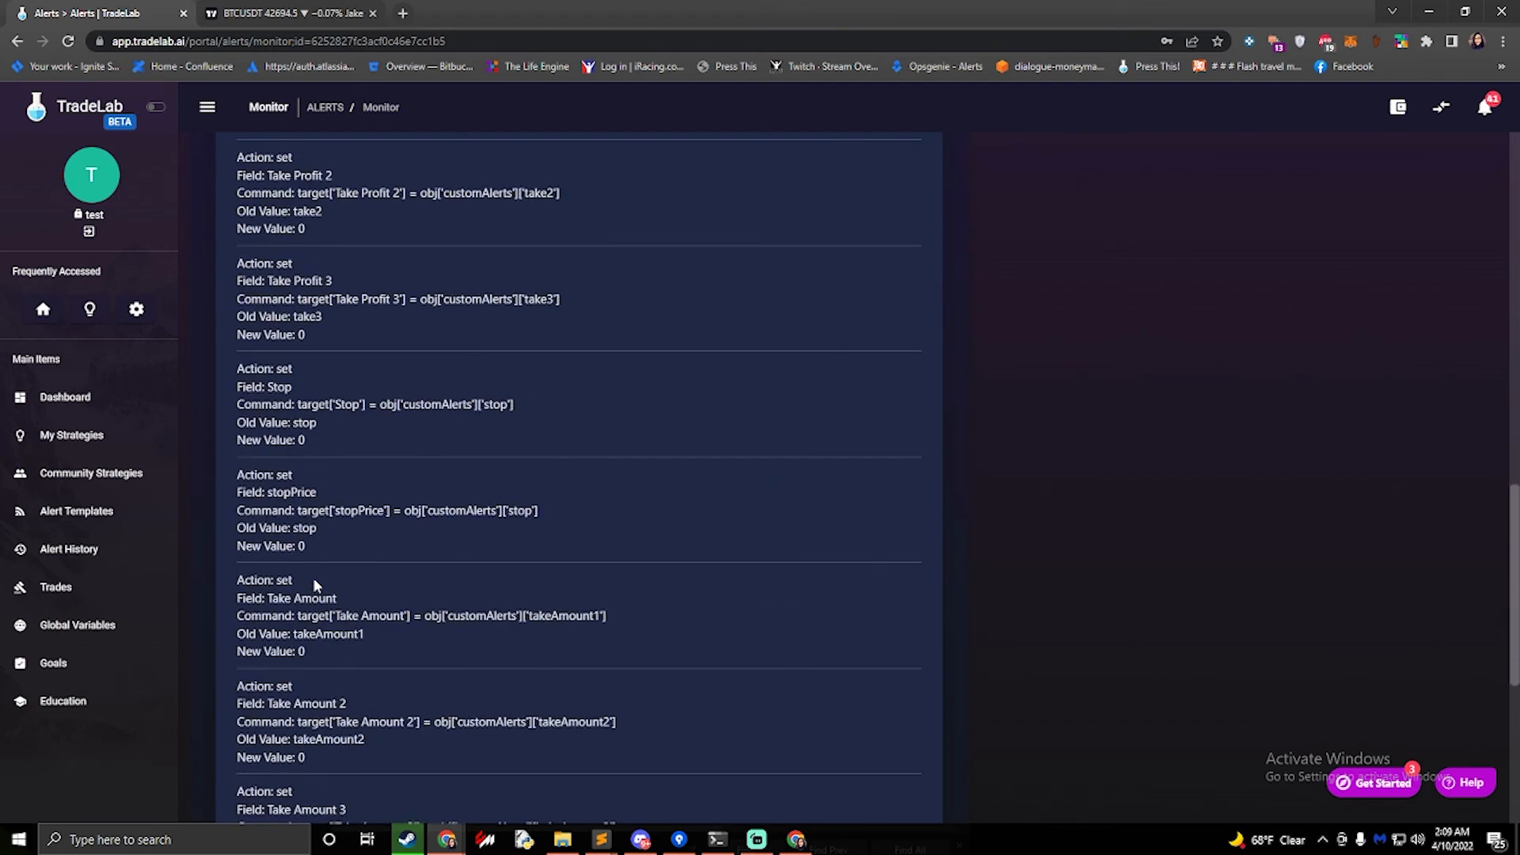
{"action": "scroll", "coordinate": [315, 585], "scroll_direction": "down", "scroll_amount": 3}
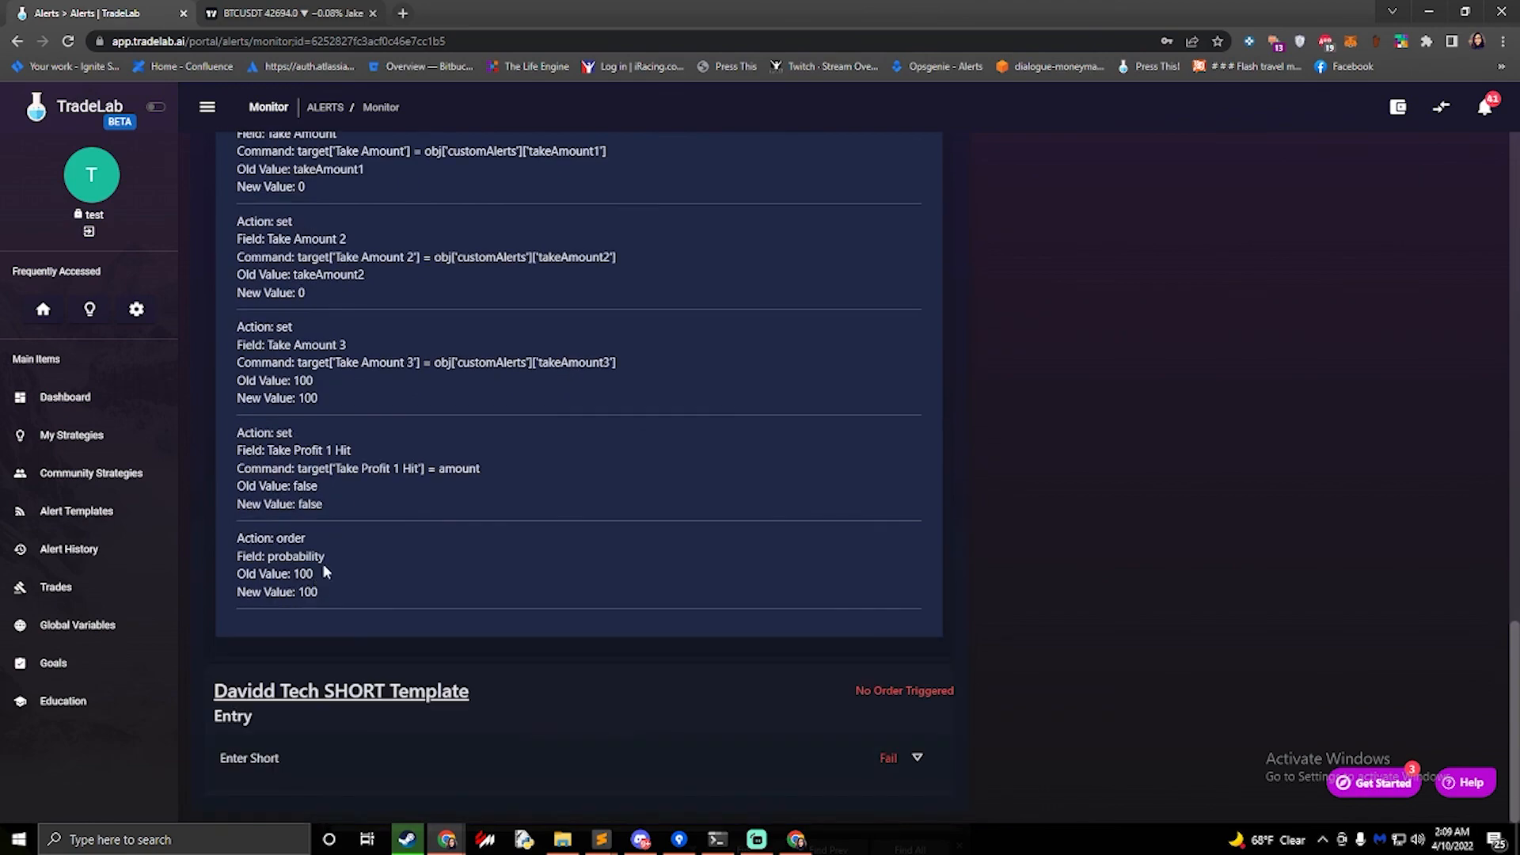
{"action": "scroll", "coordinate": [323, 564], "scroll_direction": "up", "scroll_amount": 8}
{"action": "scroll", "coordinate": [323, 563], "scroll_direction": "up", "scroll_amount": 10}
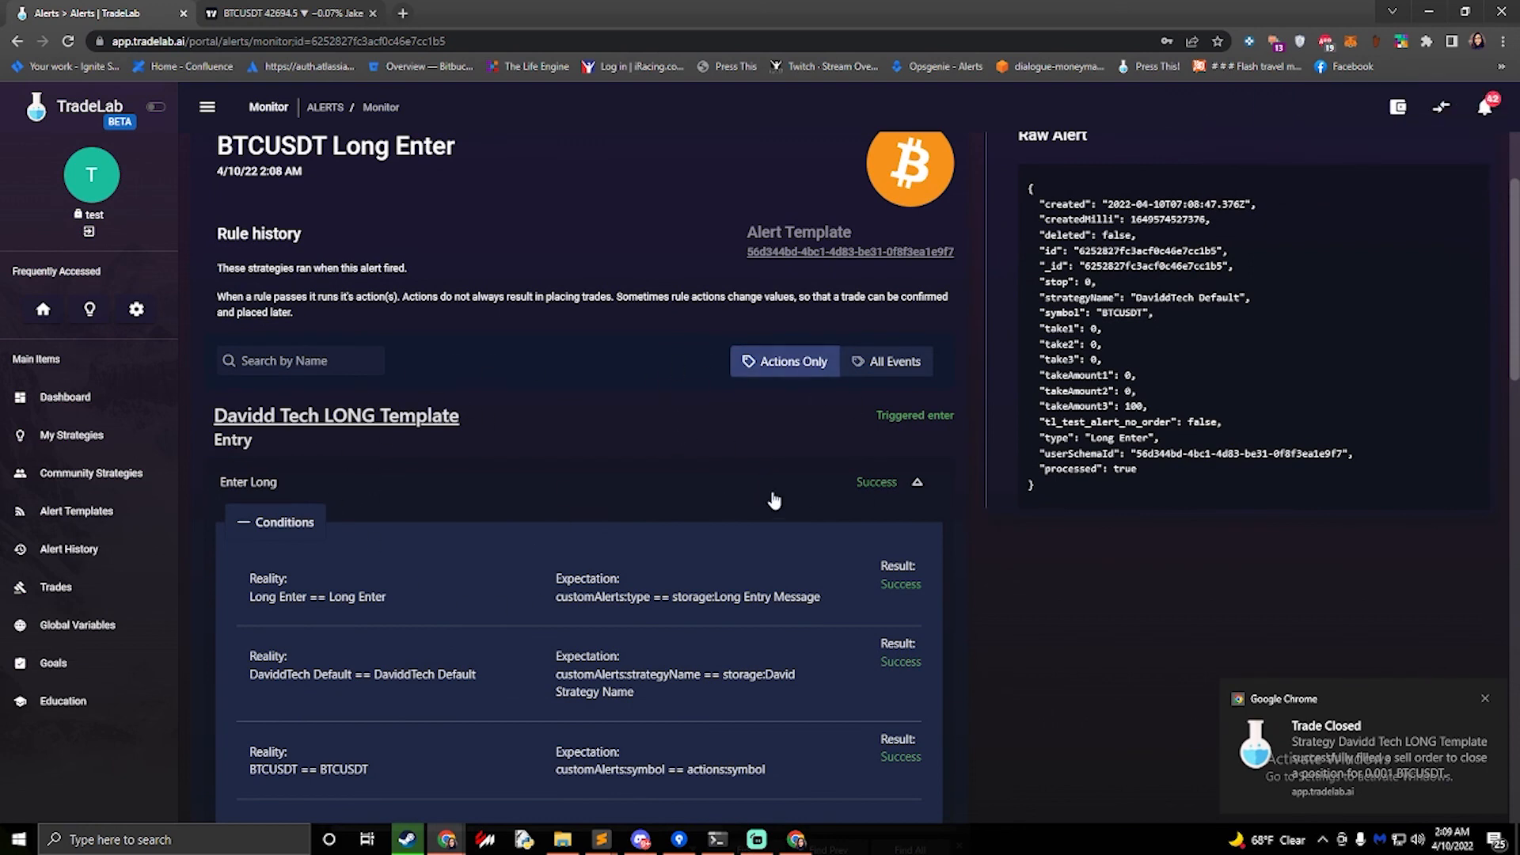
{"action": "scroll", "coordinate": [627, 429], "scroll_direction": "up", "scroll_amount": 2}
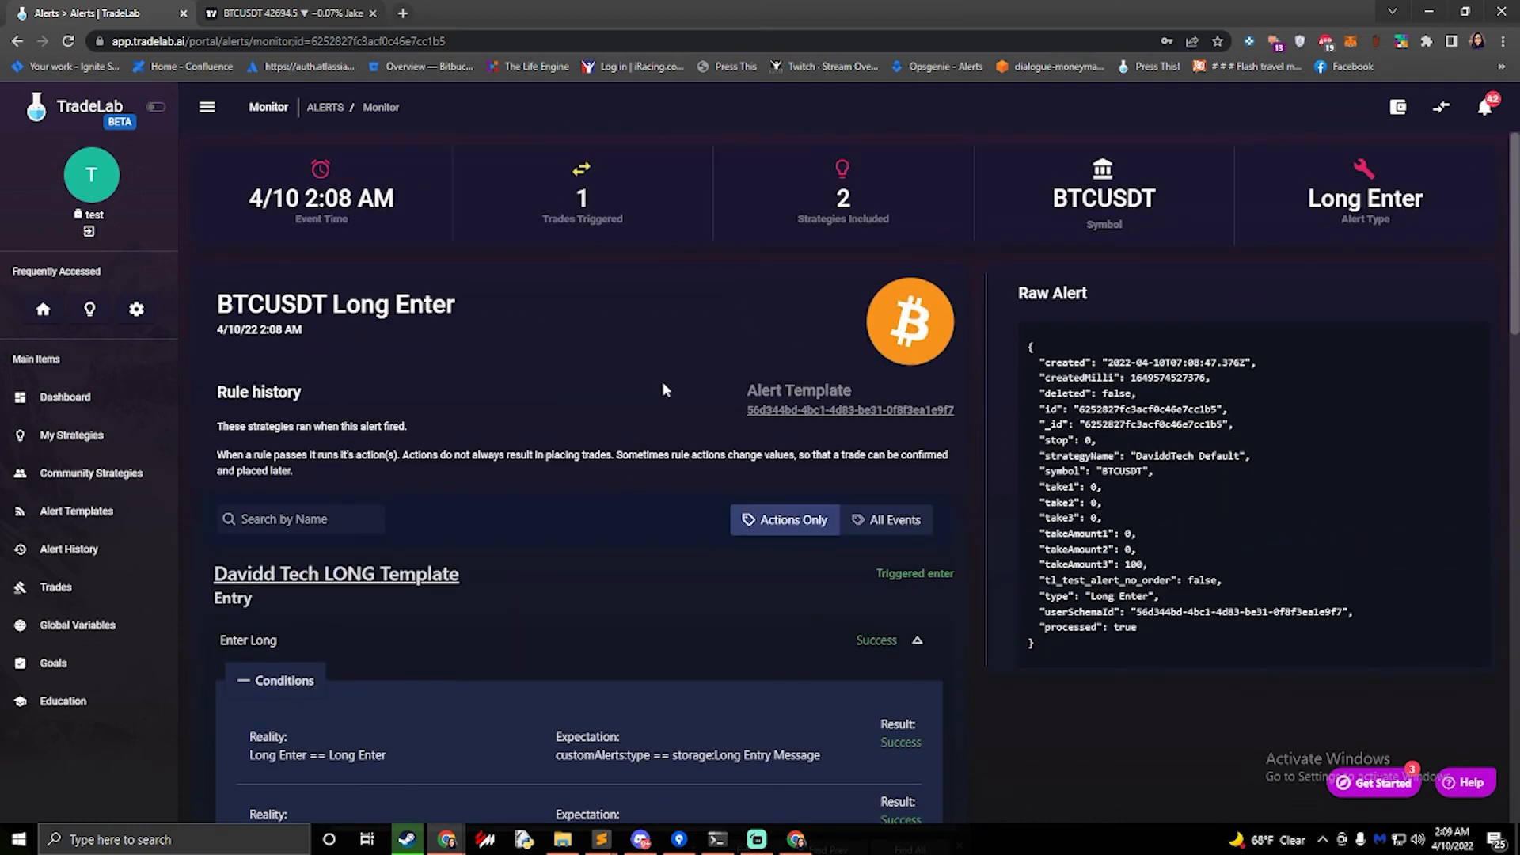
Step: Collapse the Enter Long rule's conditions and actions in the alert's rule history
{"action": "scroll", "coordinate": [695, 524], "scroll_direction": "down", "scroll_amount": 3}
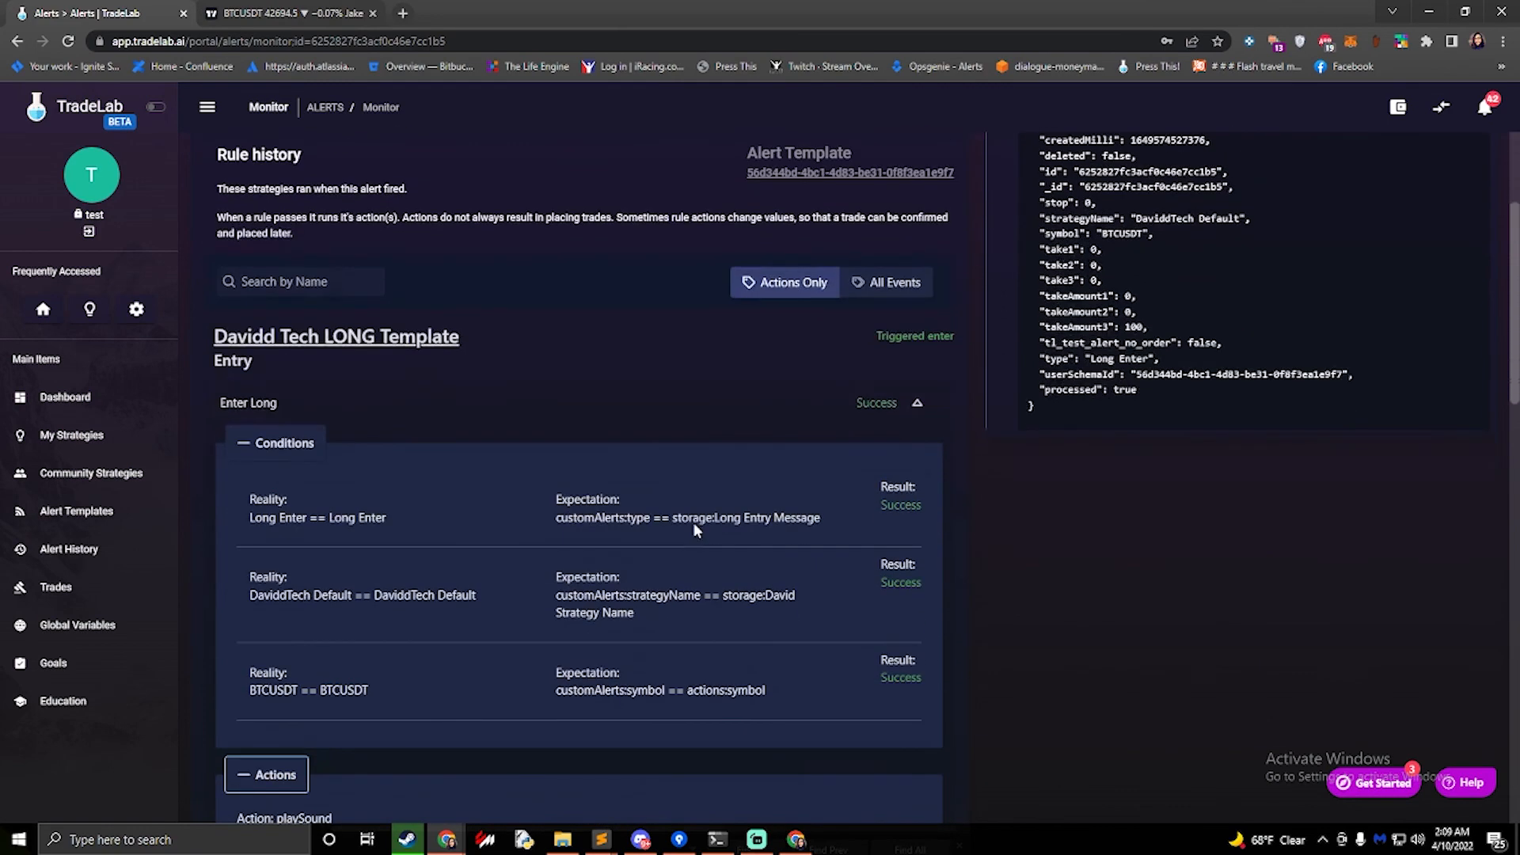
{"action": "left_click", "coordinate": [277, 446]}
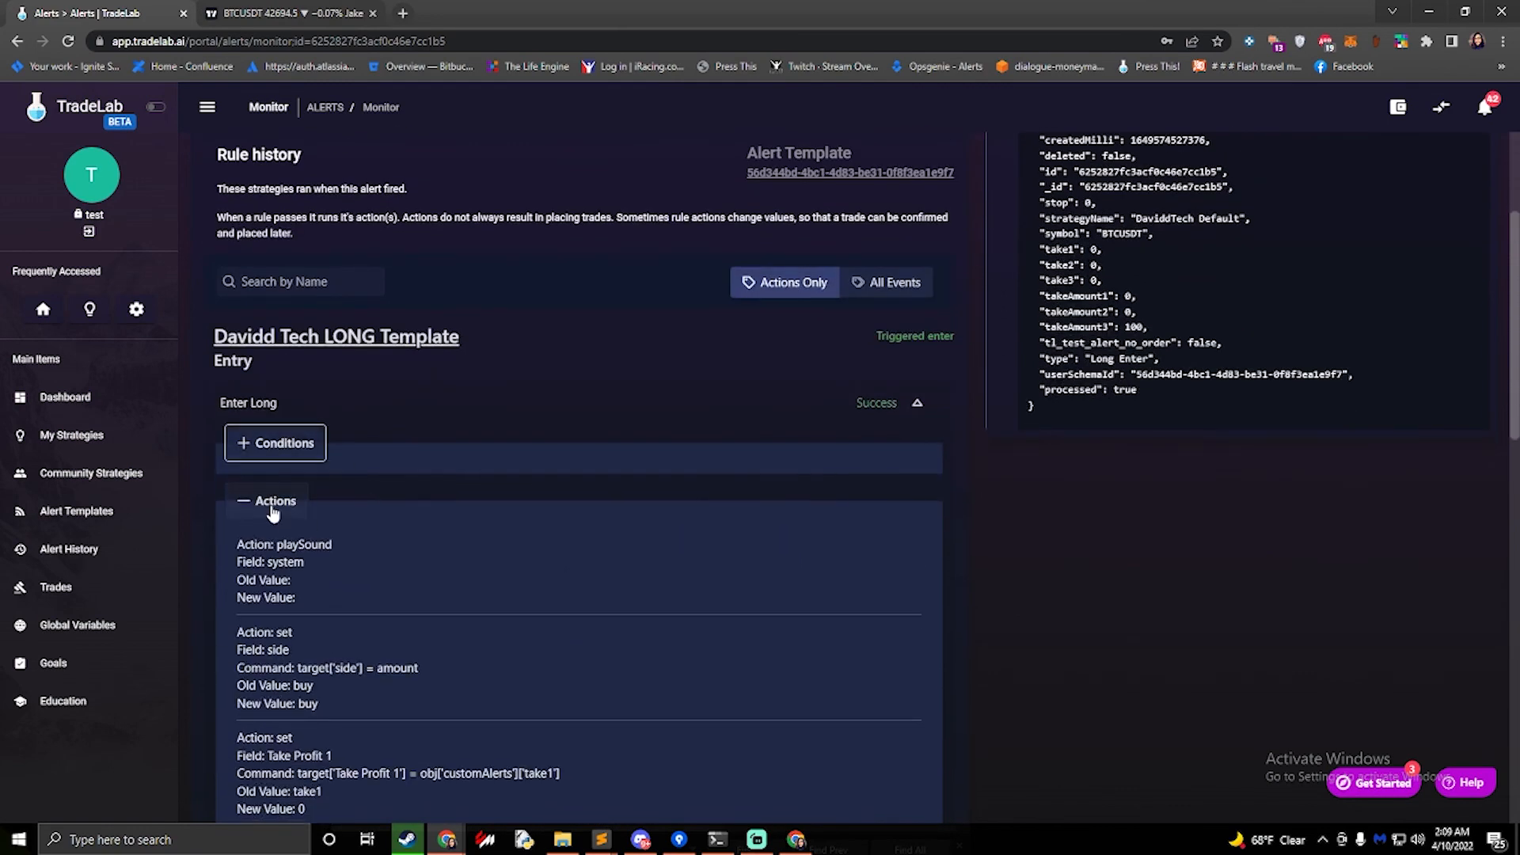
{"action": "left_click", "coordinate": [270, 505]}
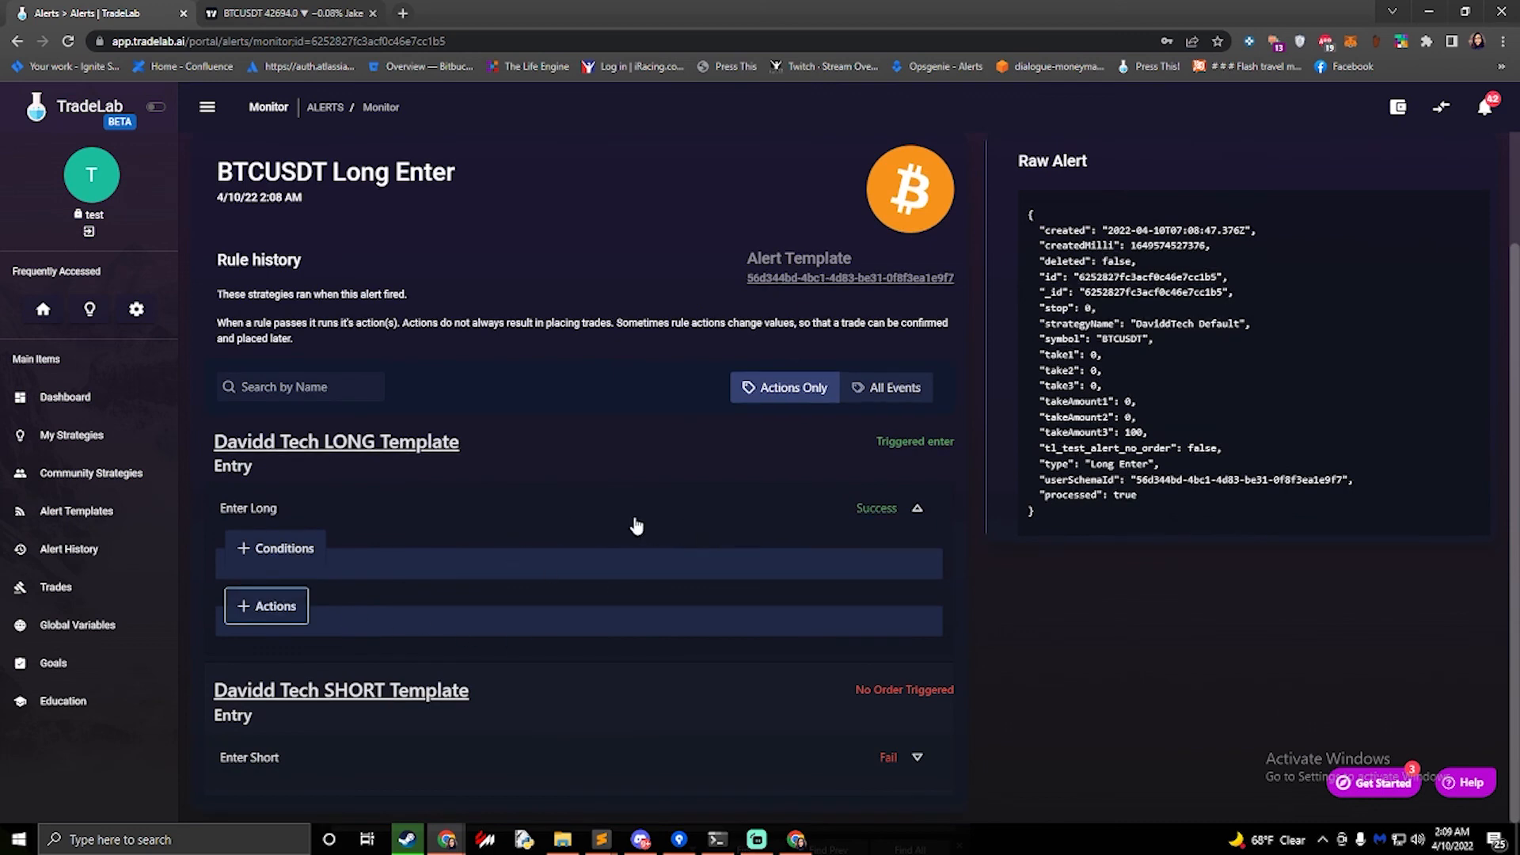
Step: Check the Davidd Tech LONG Template's trade status in the strategies list
{"action": "scroll", "coordinate": [459, 380], "scroll_direction": "up", "scroll_amount": 2}
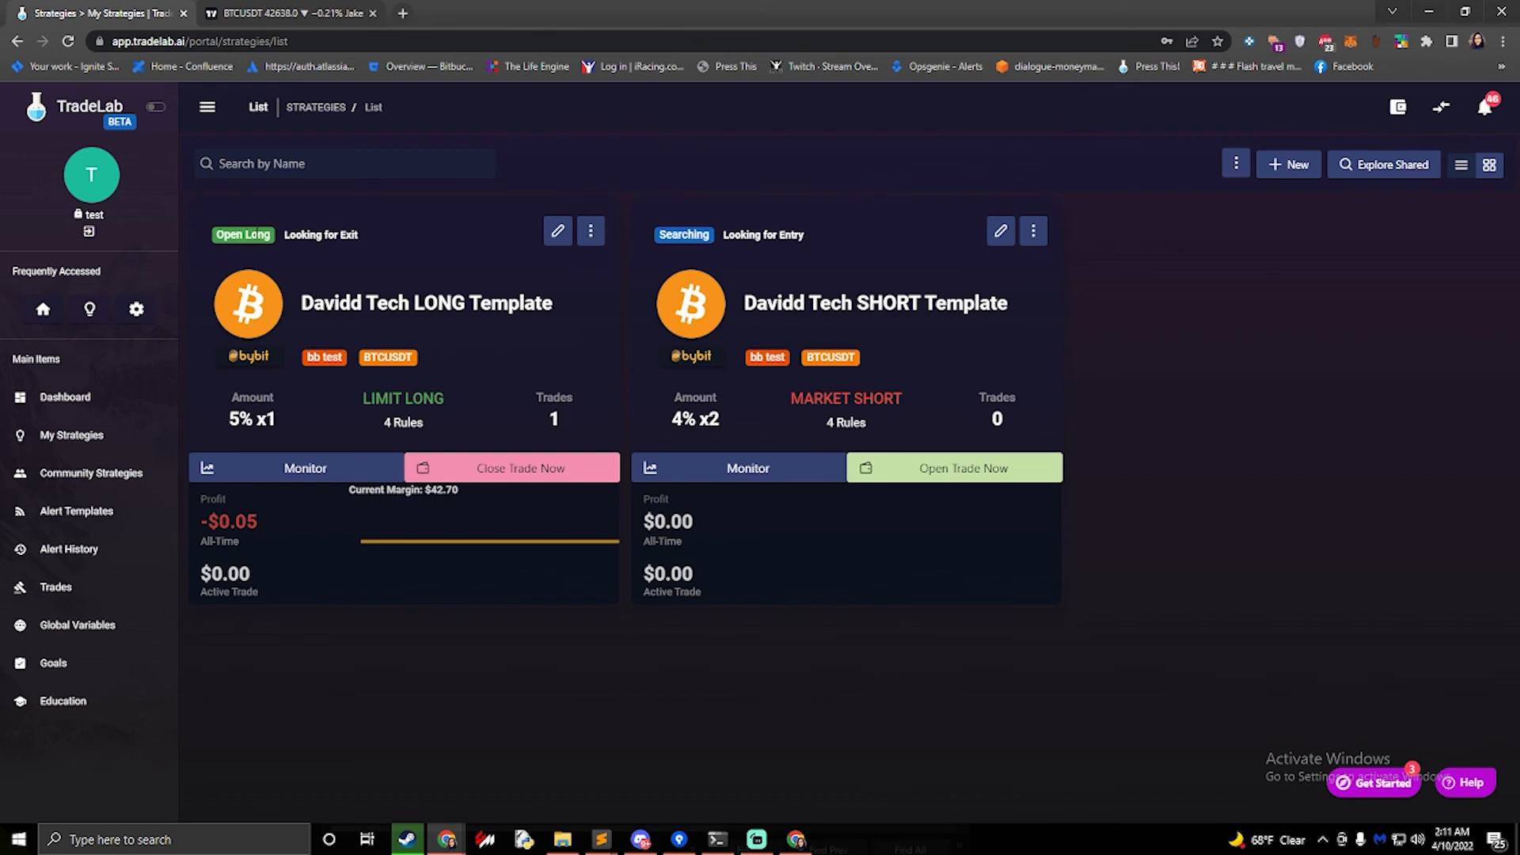
{"action": "triple_click", "coordinate": [372, 236]}
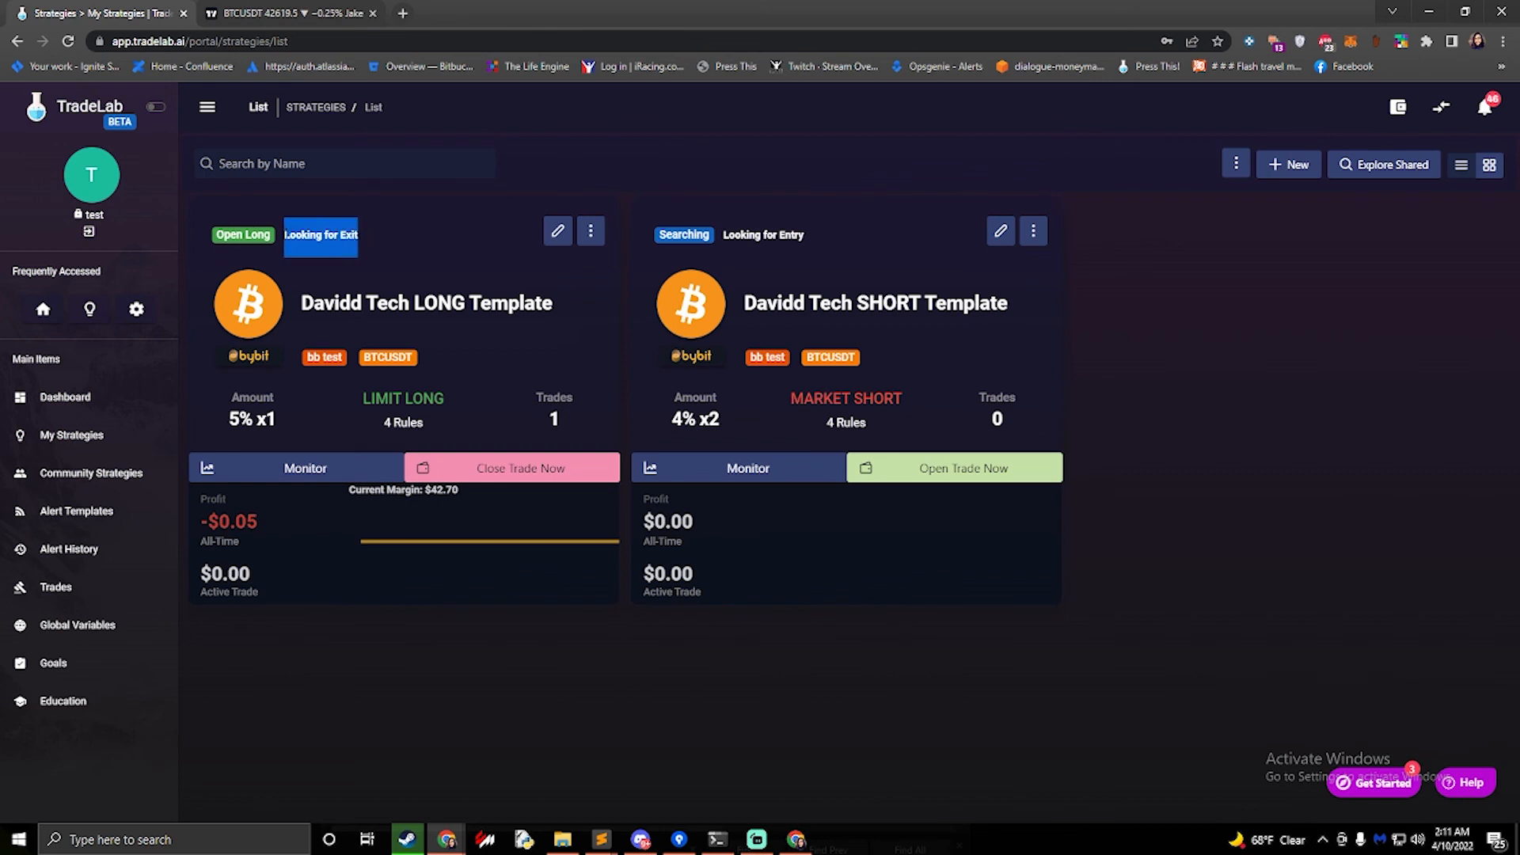